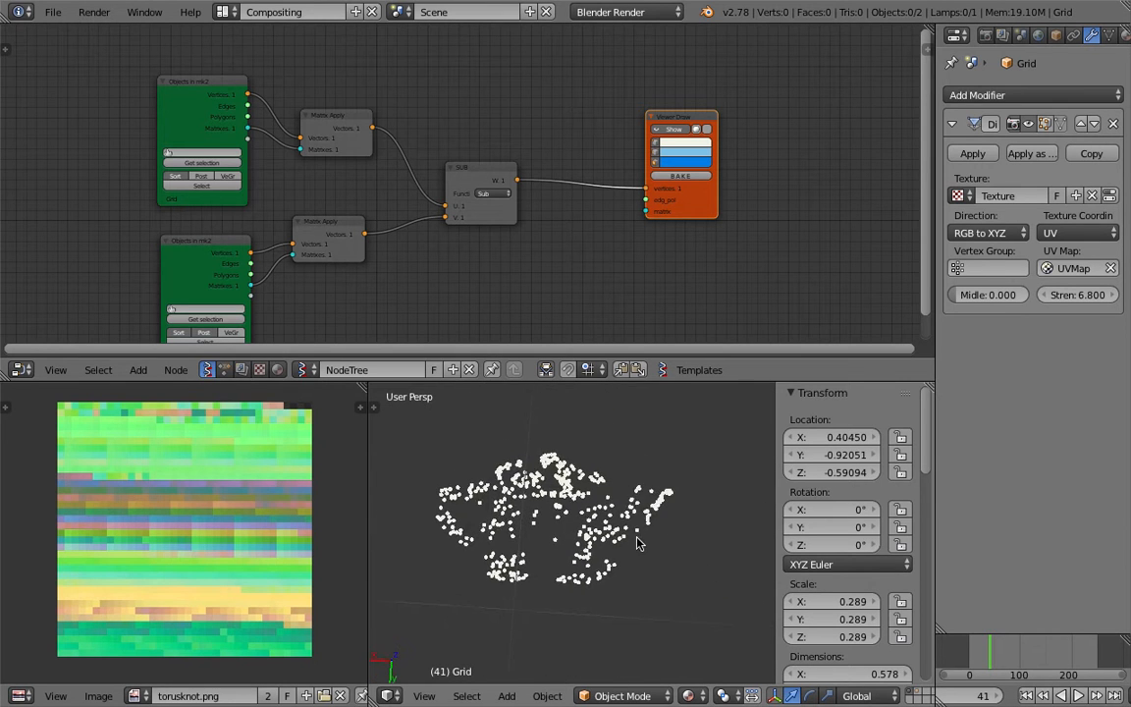
middle_click_drag(294, 472, 291, 476)
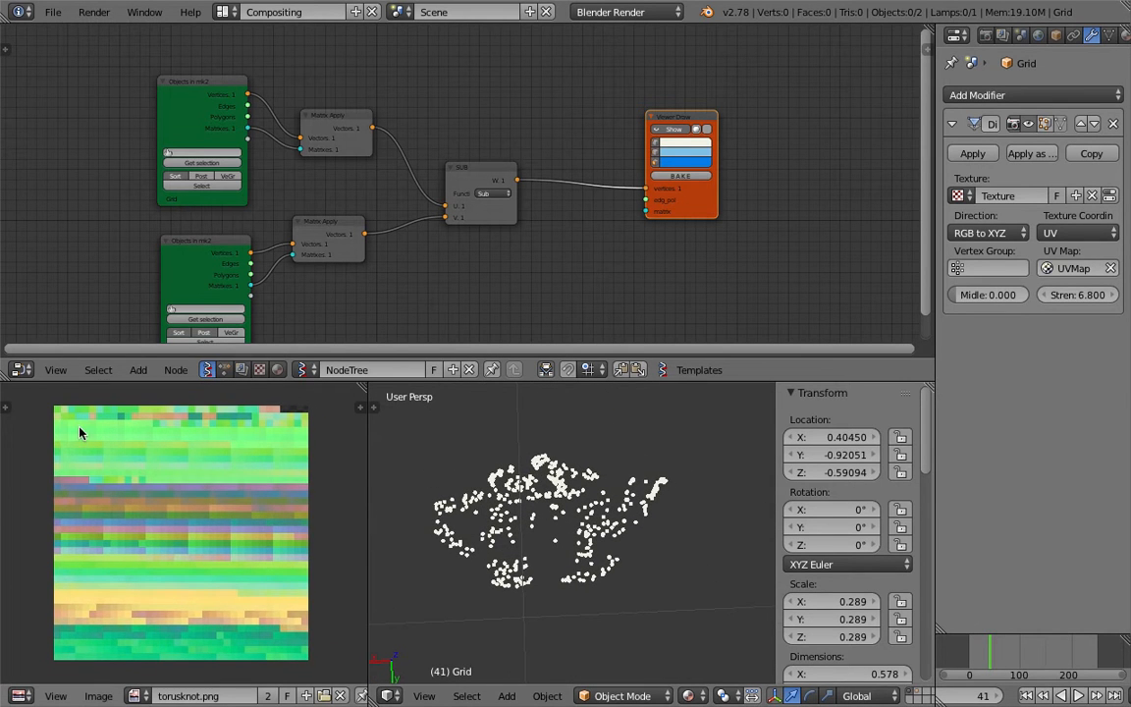
scroll(149, 545, "up", 2)
scroll(157, 531, "down", 2)
middle_click_drag(462, 589, 587, 573)
- Switch to the browser and look through the Twitter media posts about converting the torus knot mesh to an image
key("ctrl+Left")
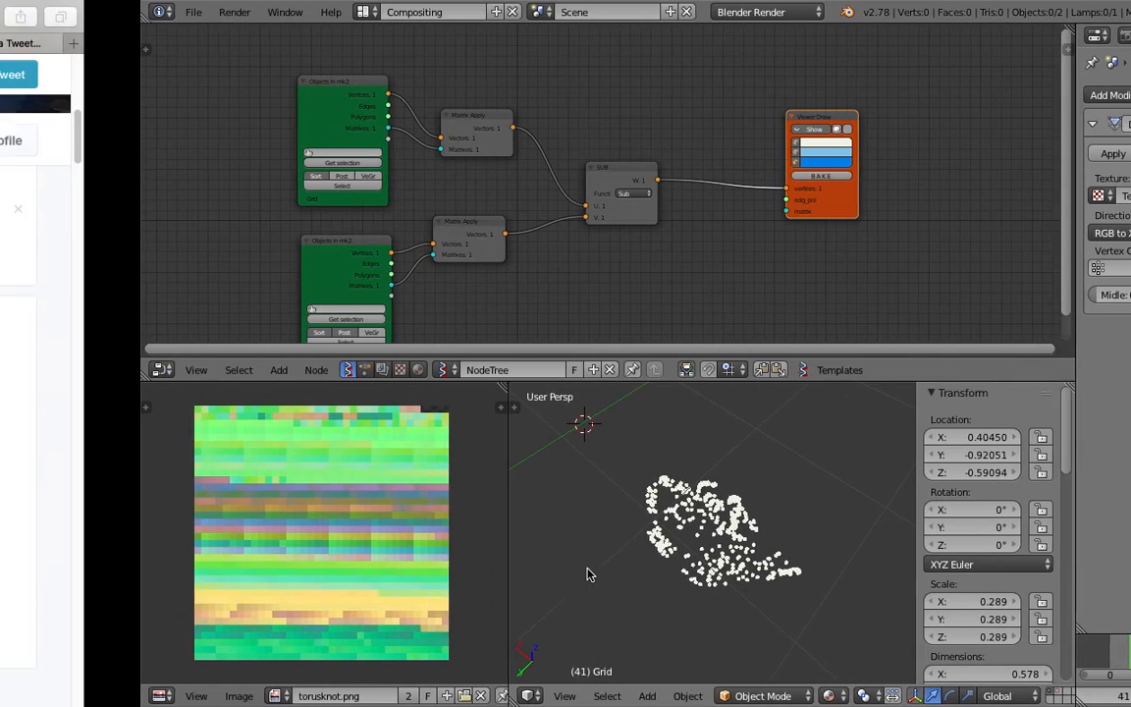
scroll(480, 456, "down", 4)
scroll(450, 451, "up", 4)
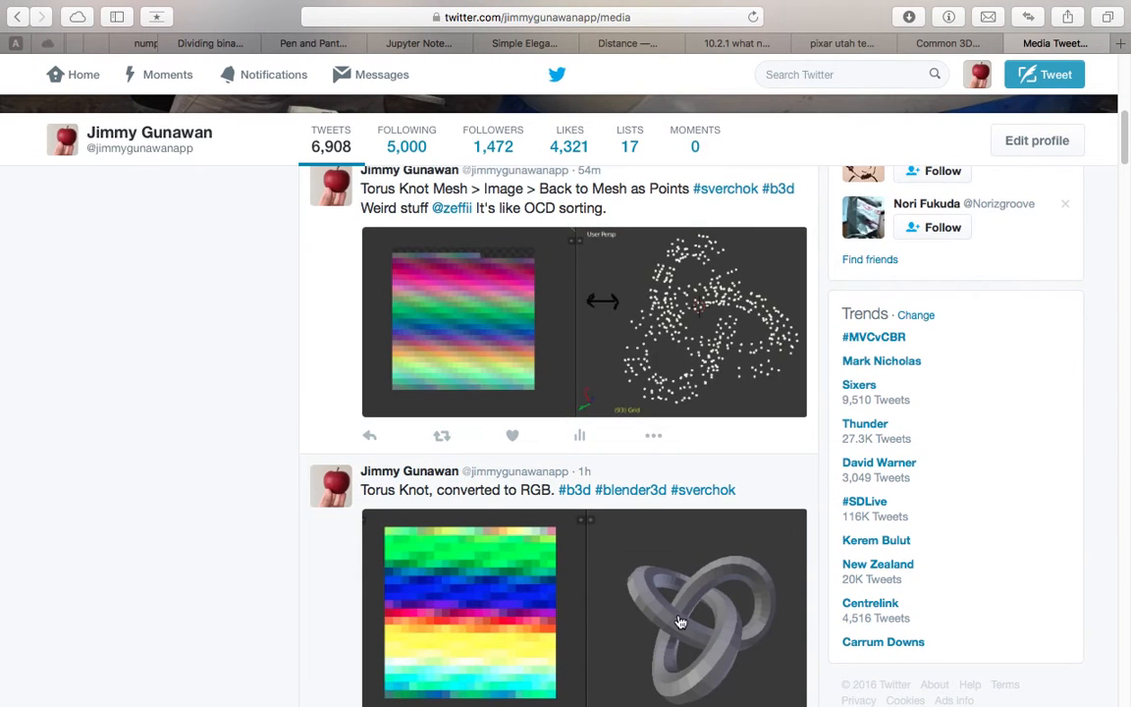
scroll(530, 579, "down", 1)
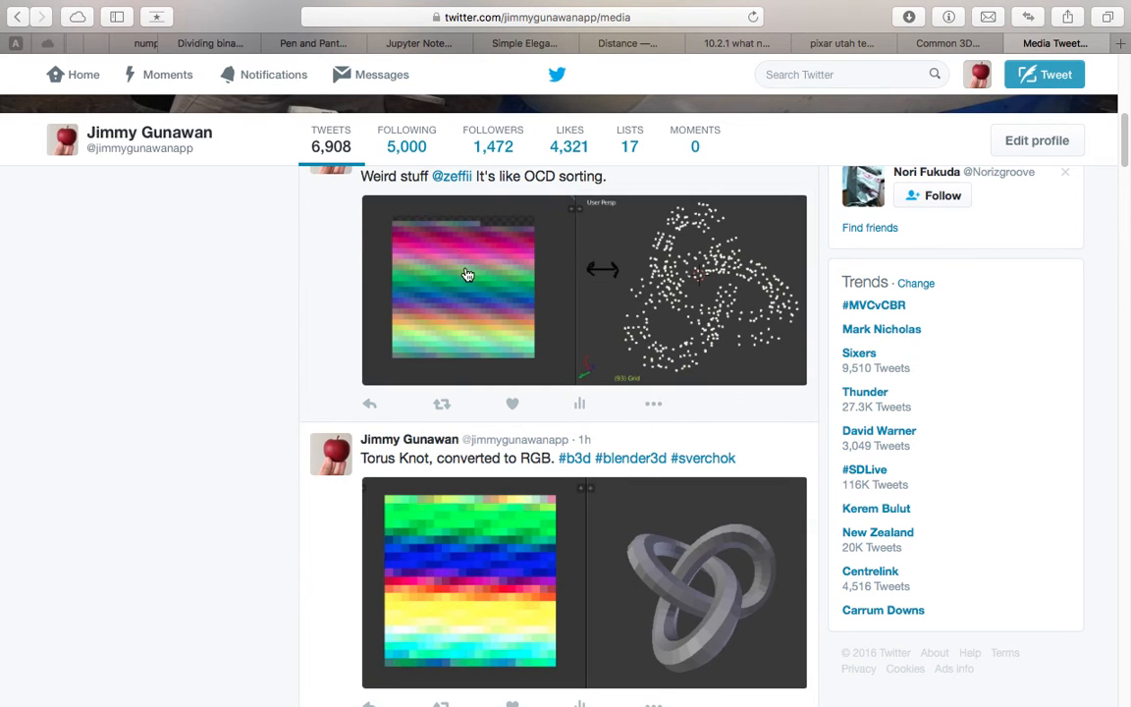
scroll(461, 334, "down", 10)
scroll(535, 452, "down", 7)
scroll(551, 572, "down", 1)
scroll(613, 494, "up", 15)
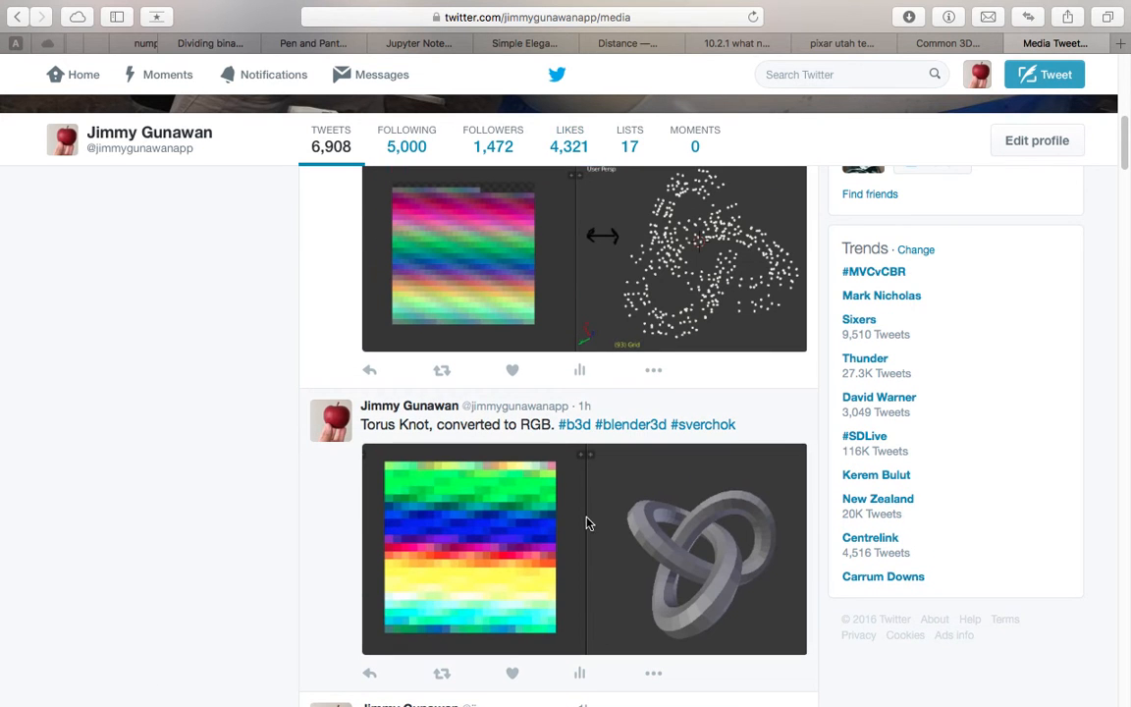
- Switch back to Blender and widen the properties editor that holds the Displace modifier
key("ctrl+Right")
middle_click_drag(500, 509, 820, 374)
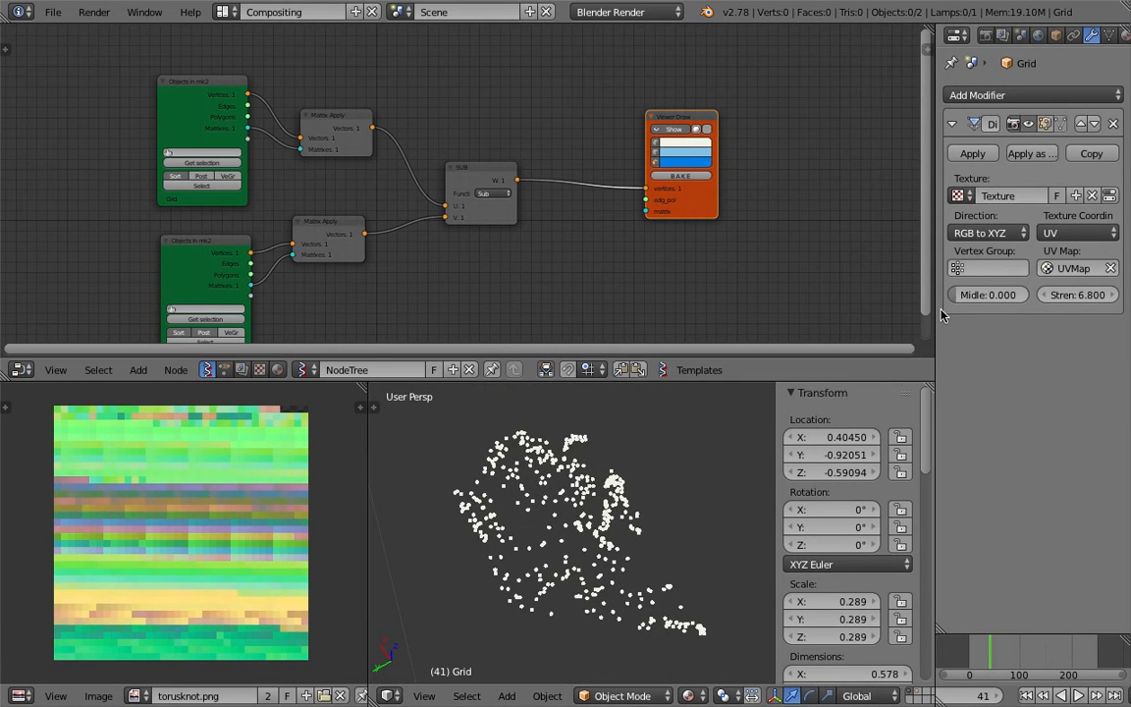
left_click_drag(934, 309, 866, 309)
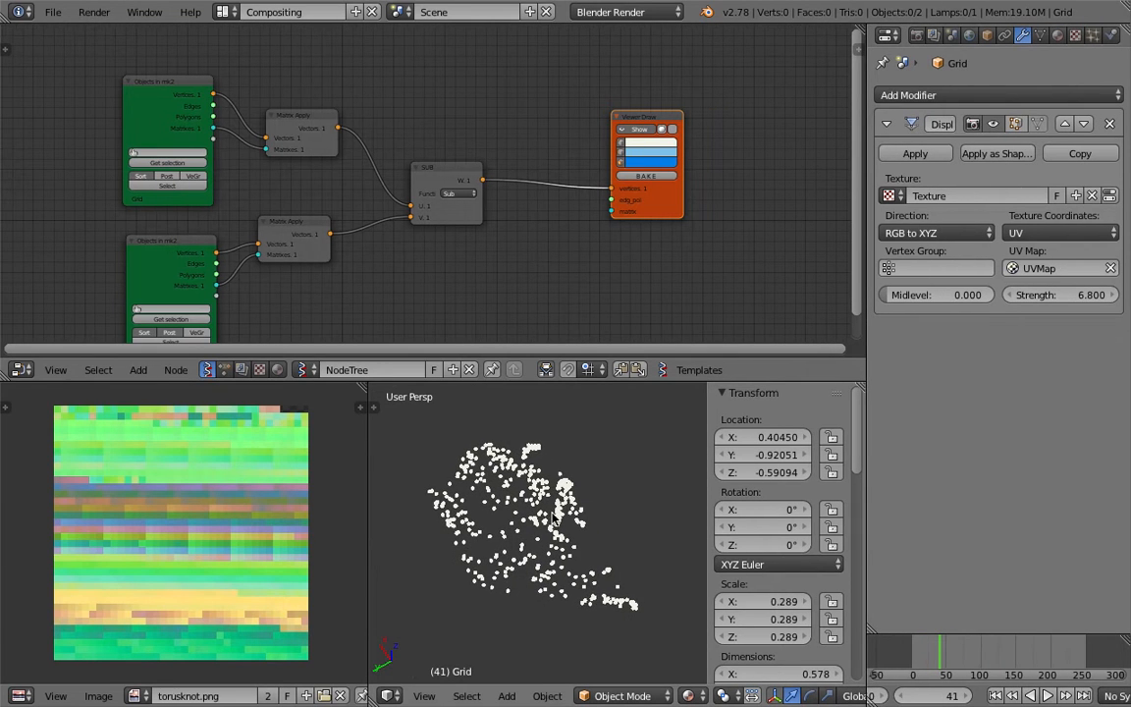
- Set the Displace modifier's strength to -3.2 and move the timeline to frame 10
middle_click_drag(613, 471, 503, 496)
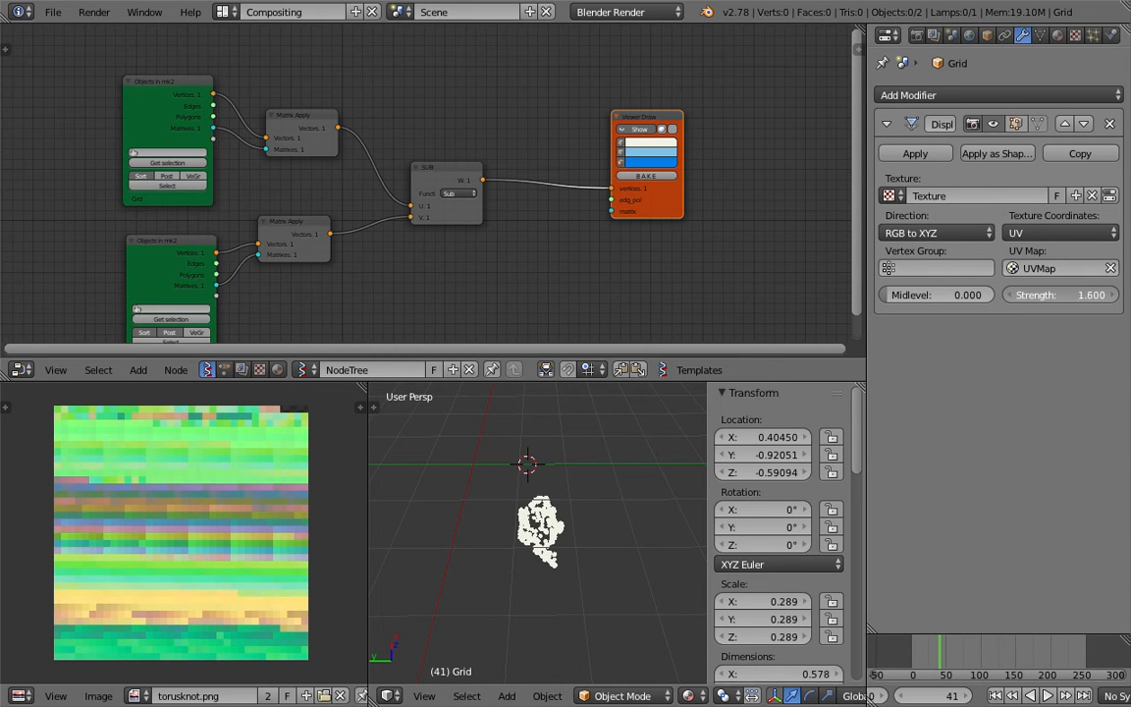
scroll(625, 513, "up", 3)
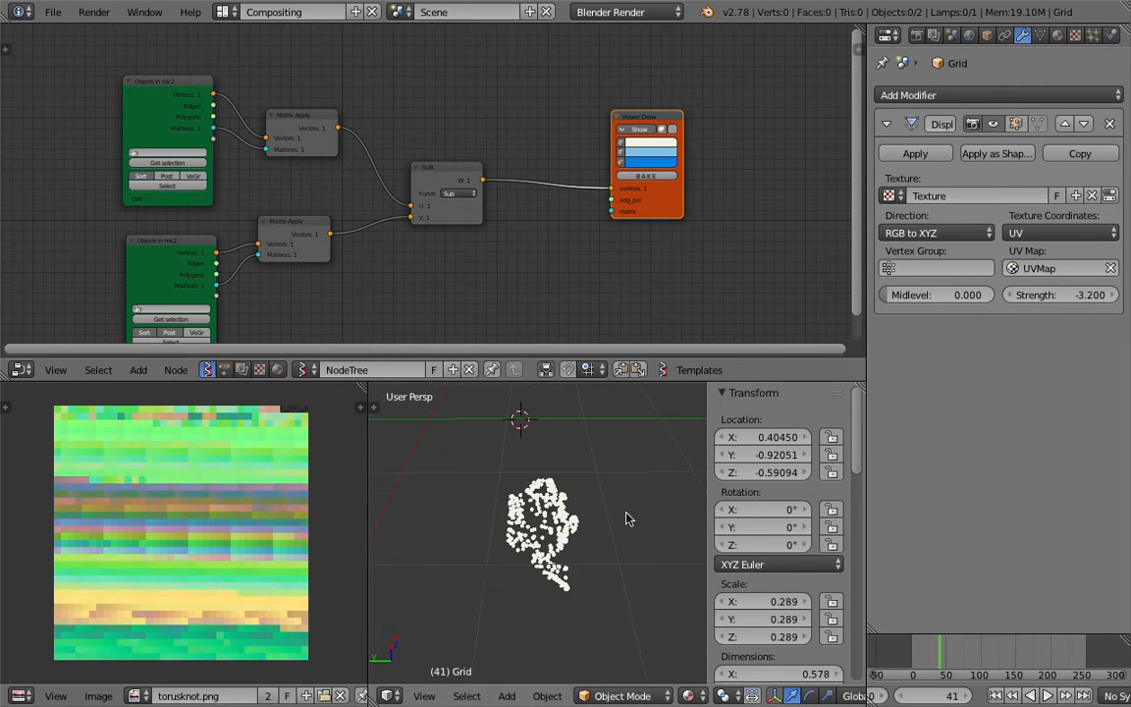
left_click_drag(932, 661, 917, 655)
scroll(545, 535, "down", 4)
mouse_move(546, 535)
middle_mouse_down()
mouse_move(516, 522)
mouse_move(543, 527)
middle_mouse_up()
scroll(543, 527, "up", 2)
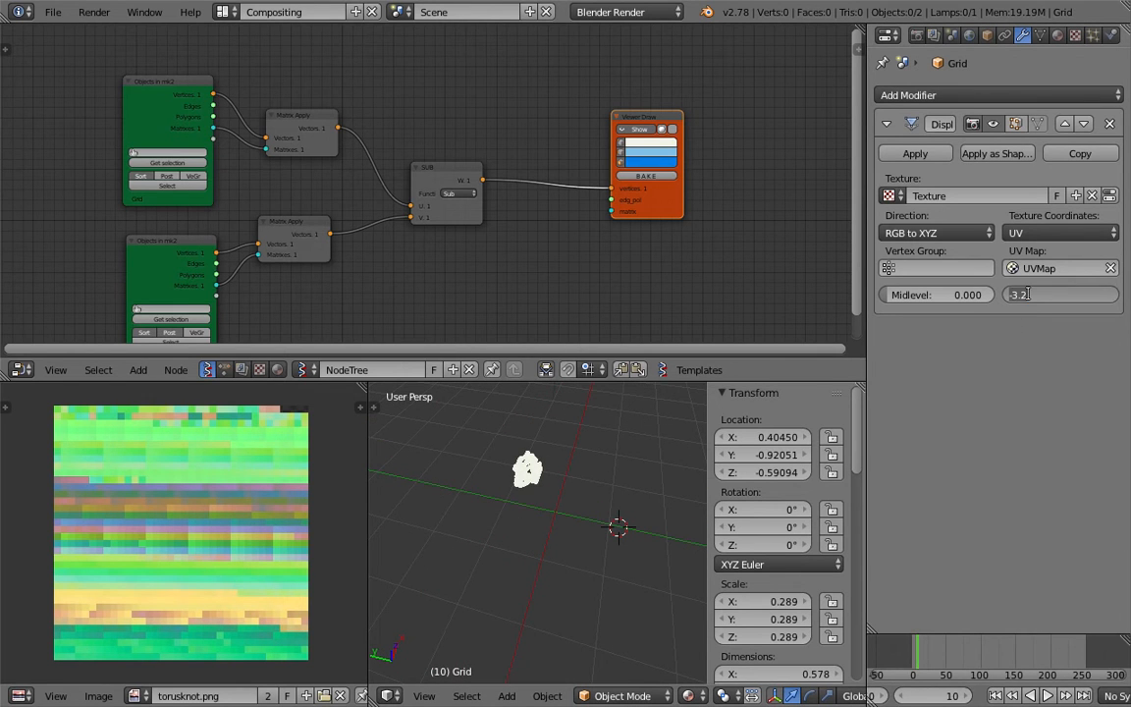
- Set the Displace modifier's strength to 0
key("Escape")
key("alt+a")
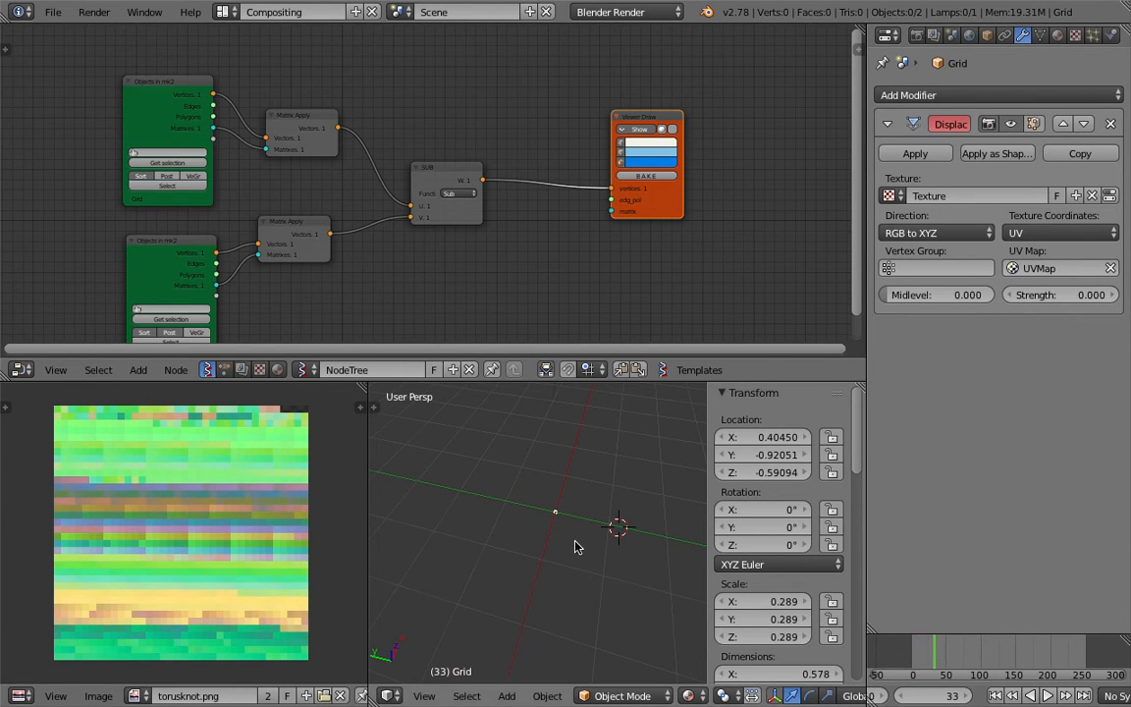
middle_click_drag(580, 503, 528, 551, "shift")
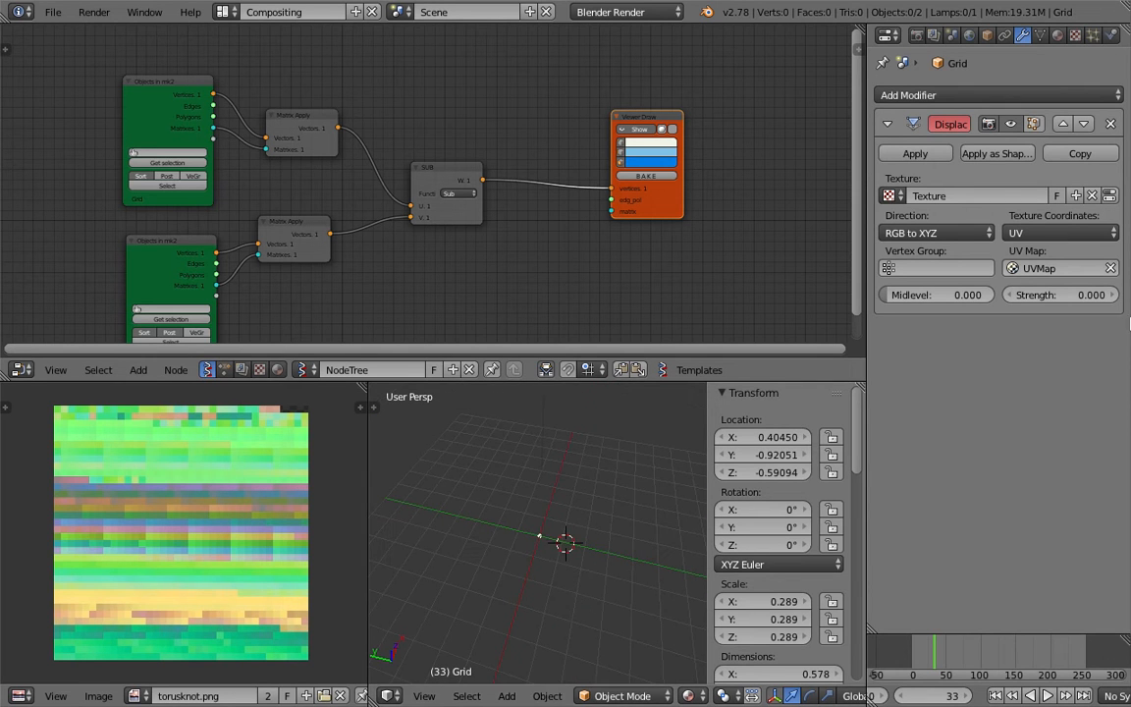
- Set the Displace modifier's strength to 1 and inspect the point cloud from several angles
key("Return")
middle_click_drag(574, 629, 478, 533)
middle_click_drag(554, 560, 529, 531)
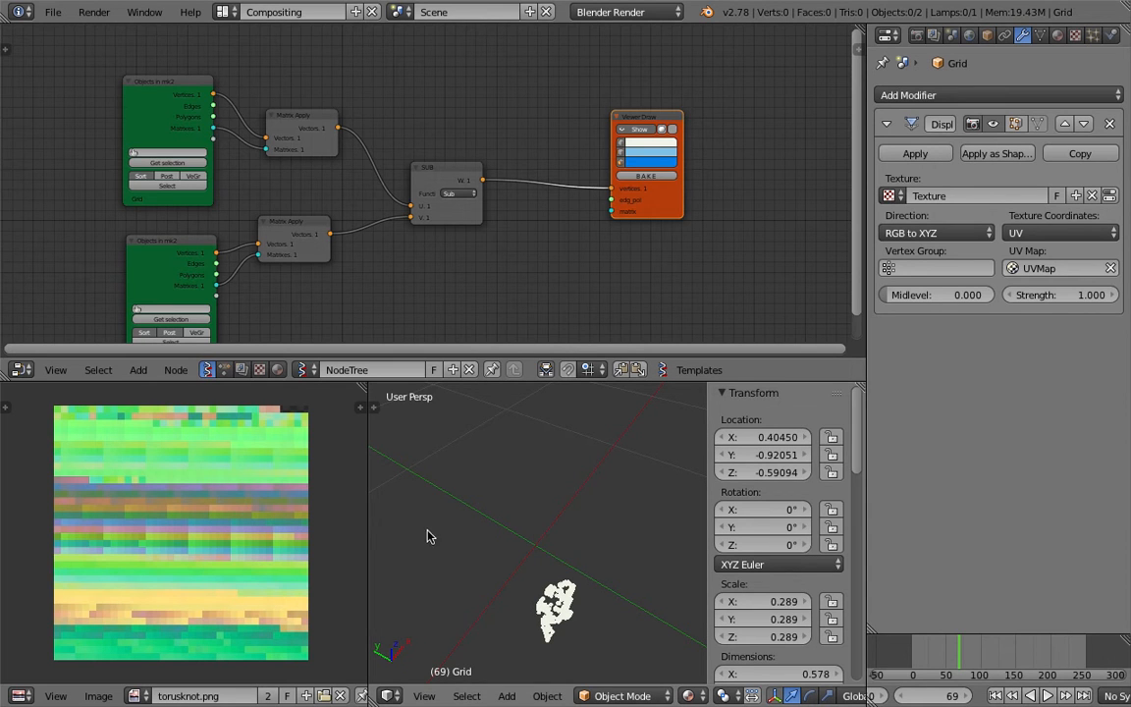
middle_click_drag(547, 540, 549, 539)
middle_click_drag(454, 558, 553, 587)
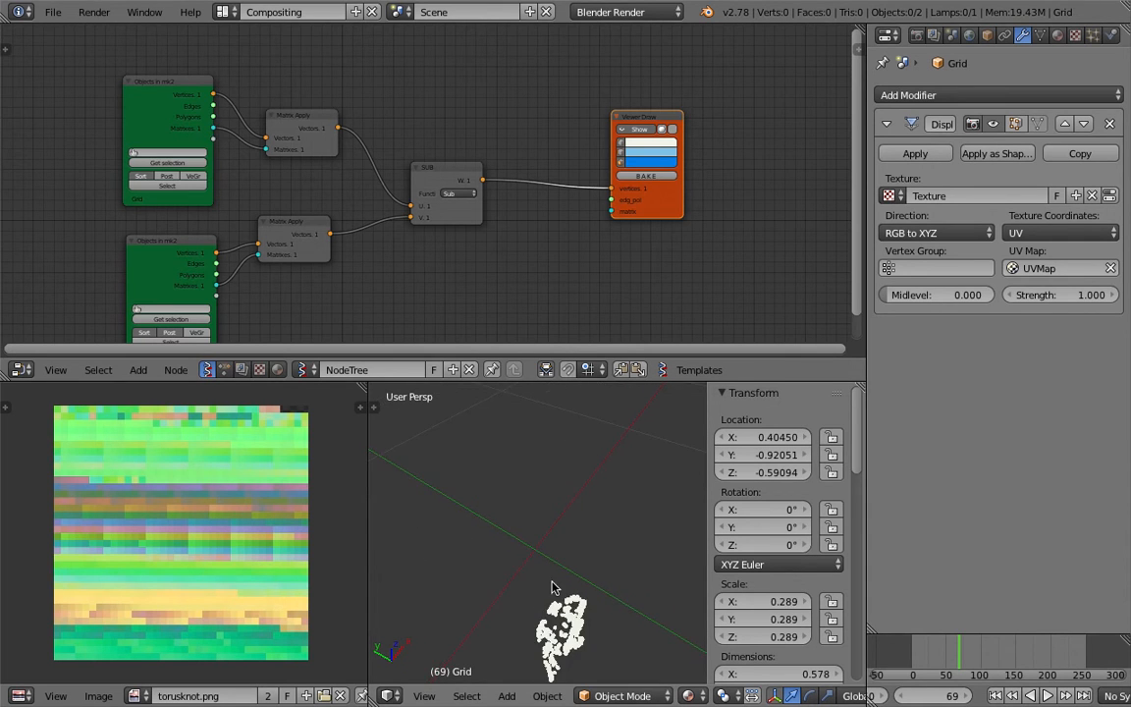
middle_click_drag(566, 649, 581, 564)
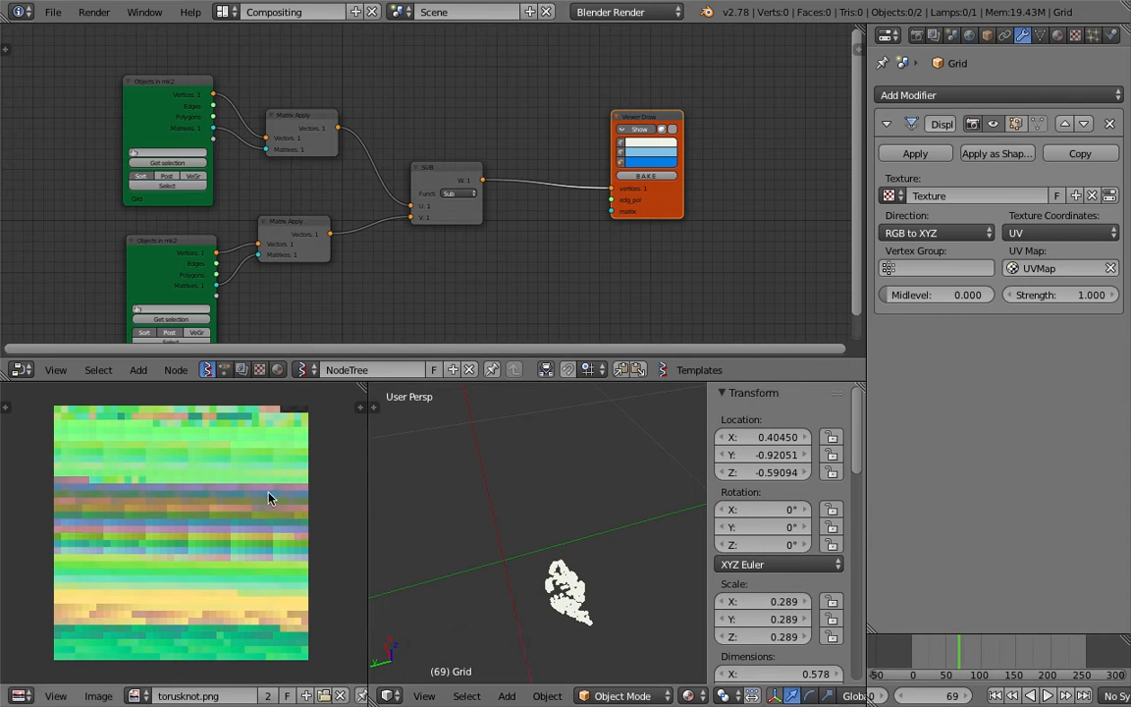
- Examine the pixels of torusknot.png up close from its first row downwards, widening the image editor
scroll(193, 483, "up", 2)
scroll(78, 448, "down", 2)
scroll(103, 500, "up", 4)
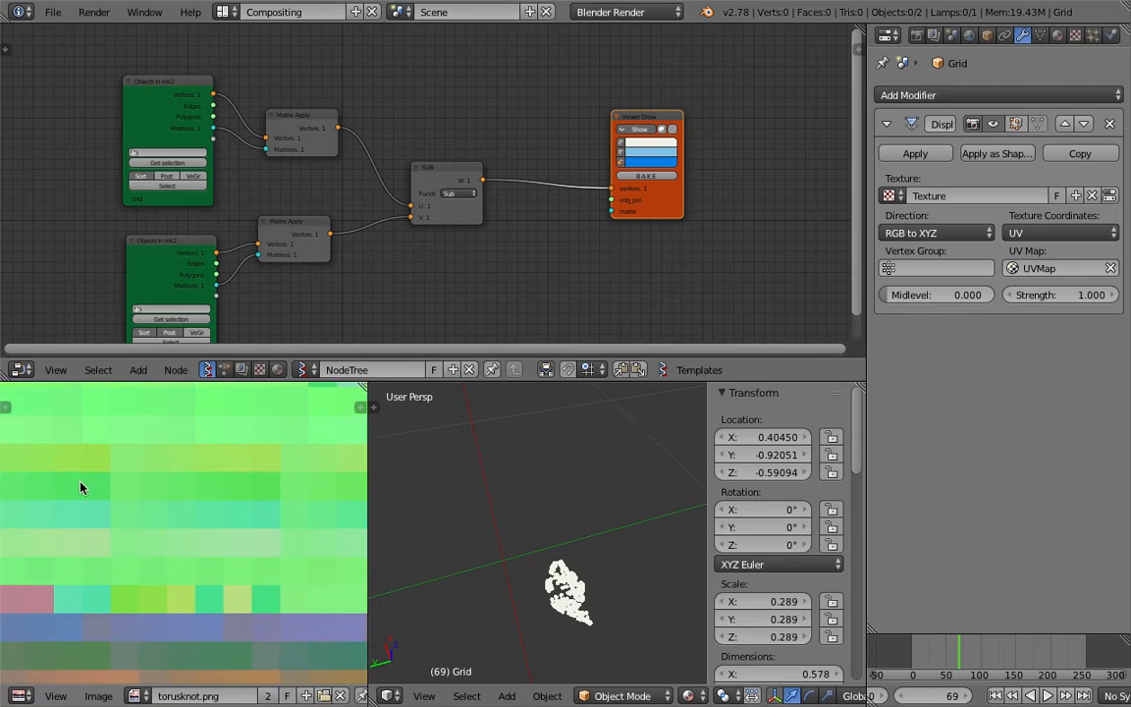
scroll(118, 519, "up", 3)
scroll(121, 521, "down", 2)
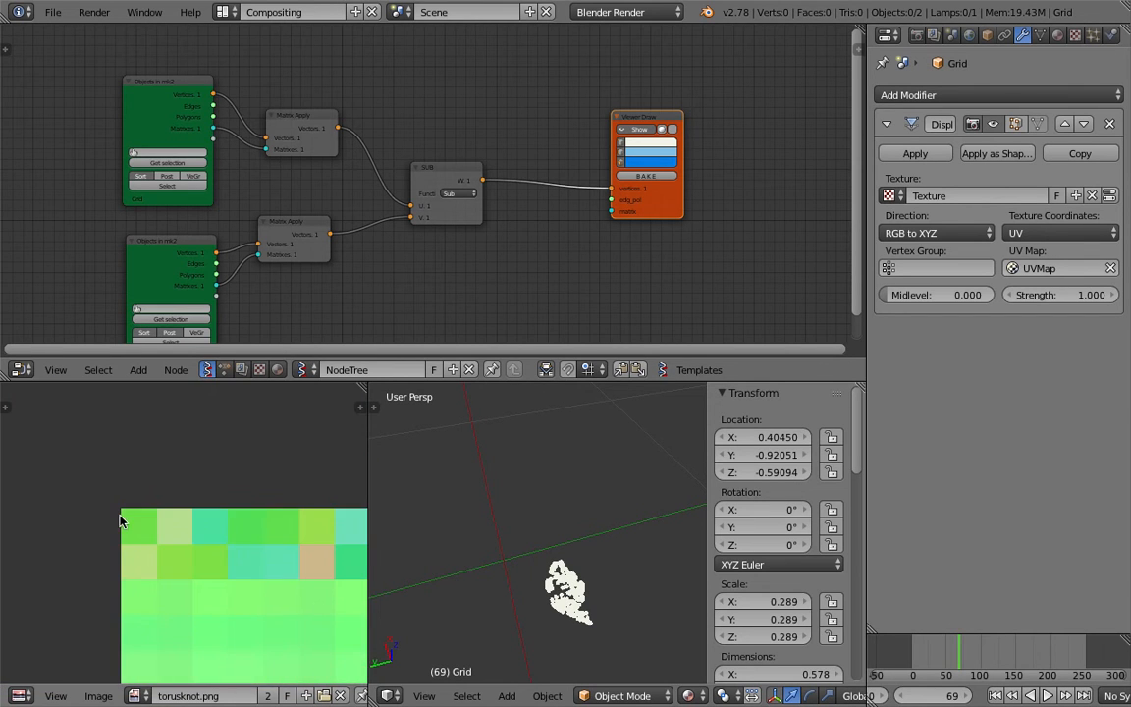
middle_click_drag(171, 520, 110, 439)
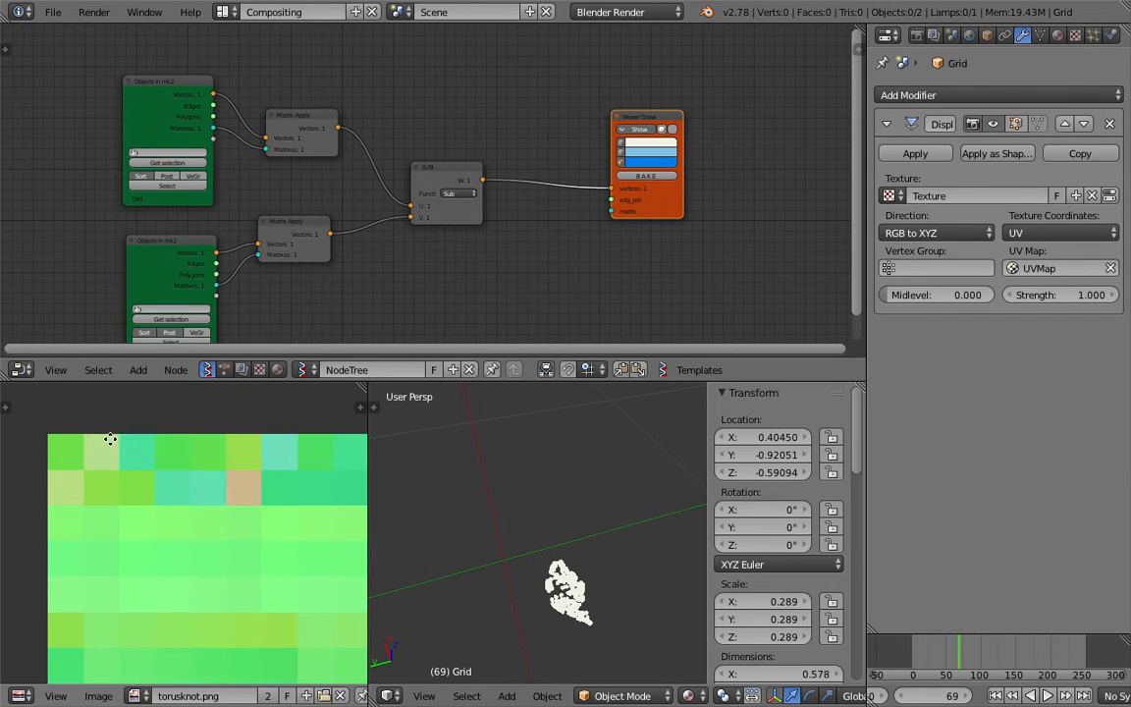
left_click_drag(366, 448, 456, 447)
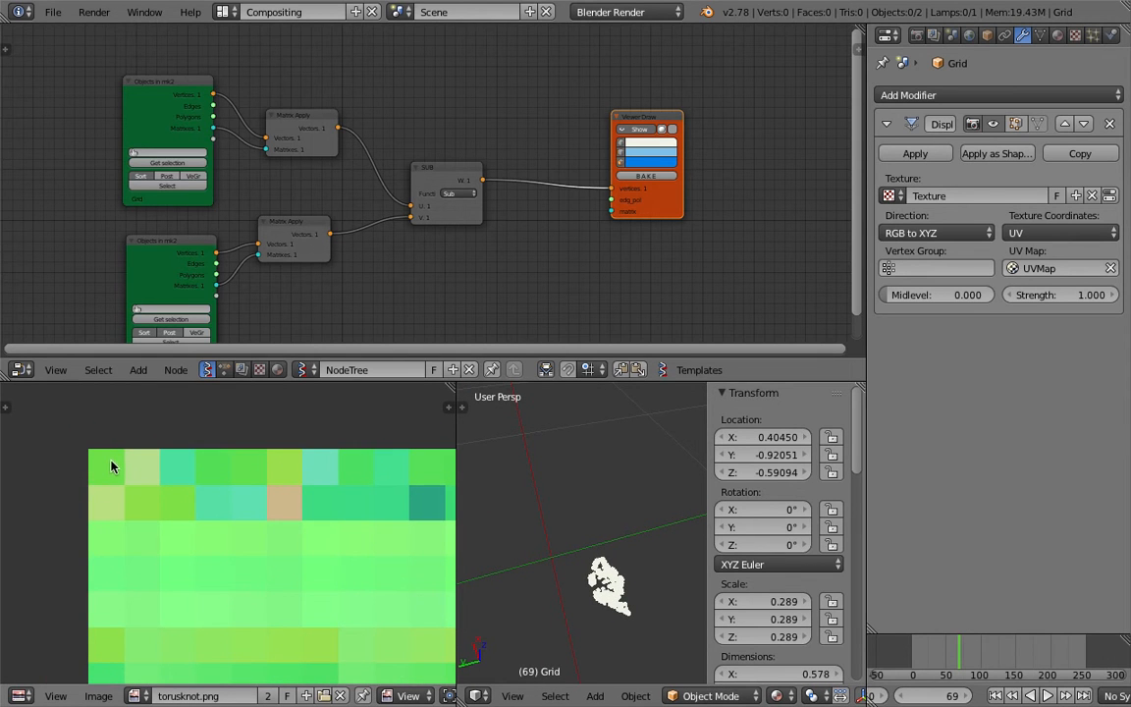
scroll(191, 512, "down", 2)
middle_click_drag(192, 513, 138, 455)
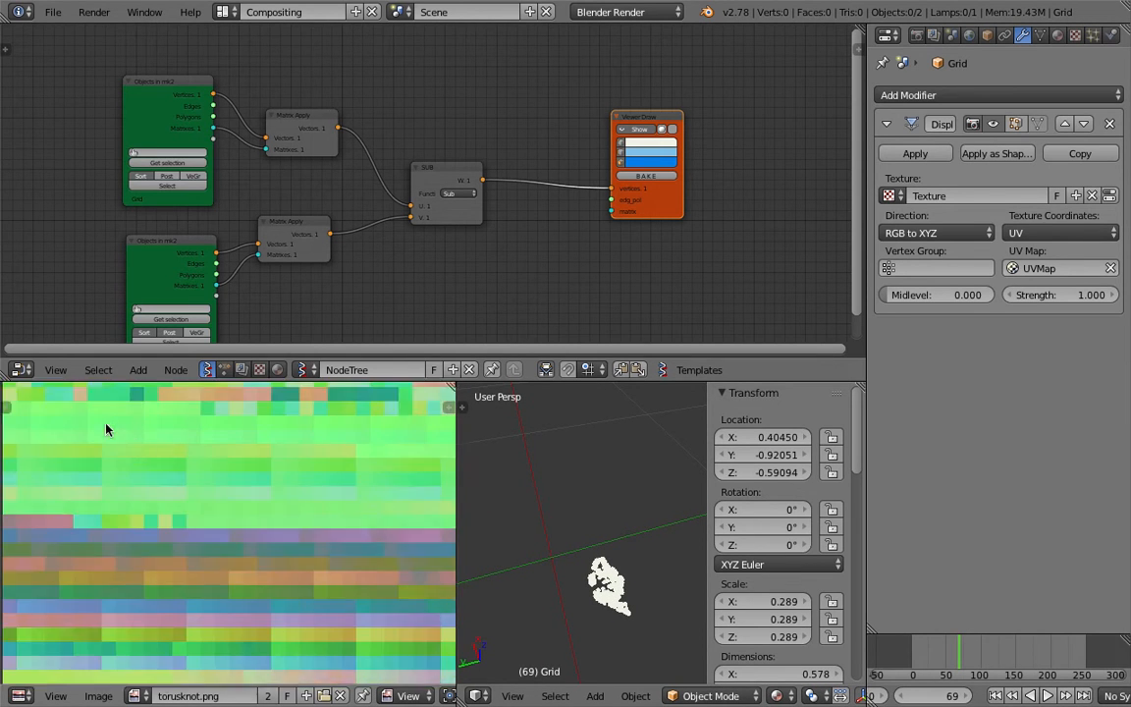
scroll(207, 496, "down", 2)
middle_click_drag(239, 532, 209, 497)
- Enlarge the node editor and line up the two Objects in mk2 nodes and the two Matrix Apply nodes
middle_click_drag(618, 564, 647, 566)
middle_click_drag(454, 257, 473, 246)
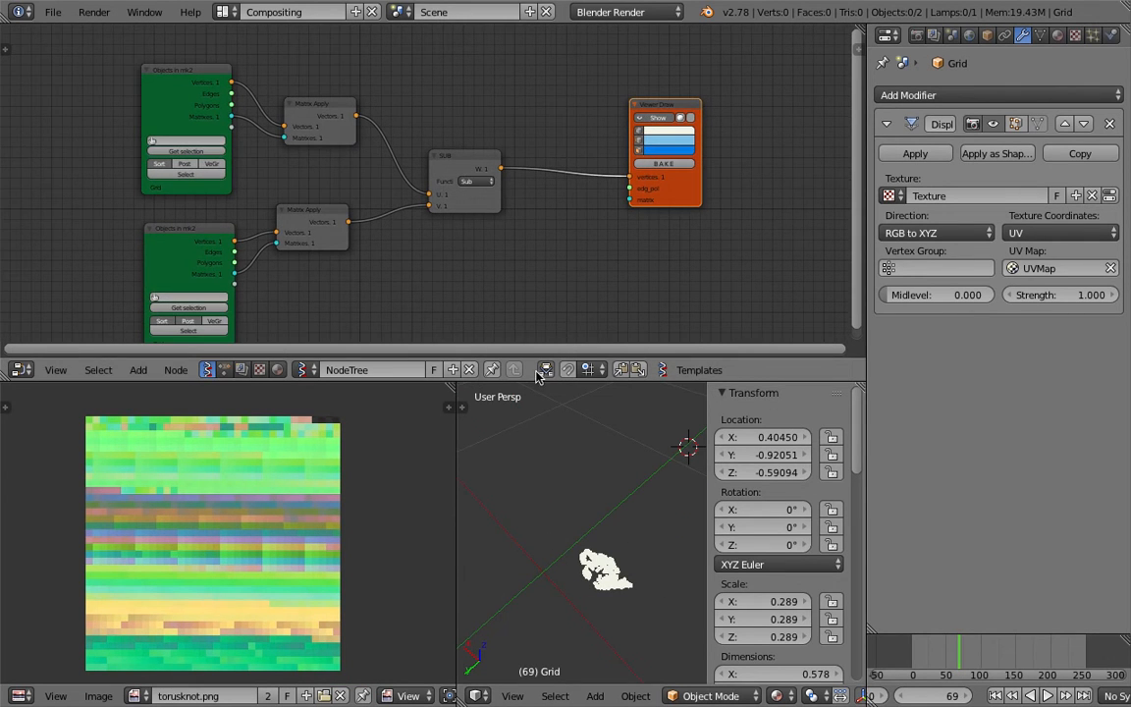
left_click_drag(533, 379, 533, 460)
scroll(344, 313, "up", 2)
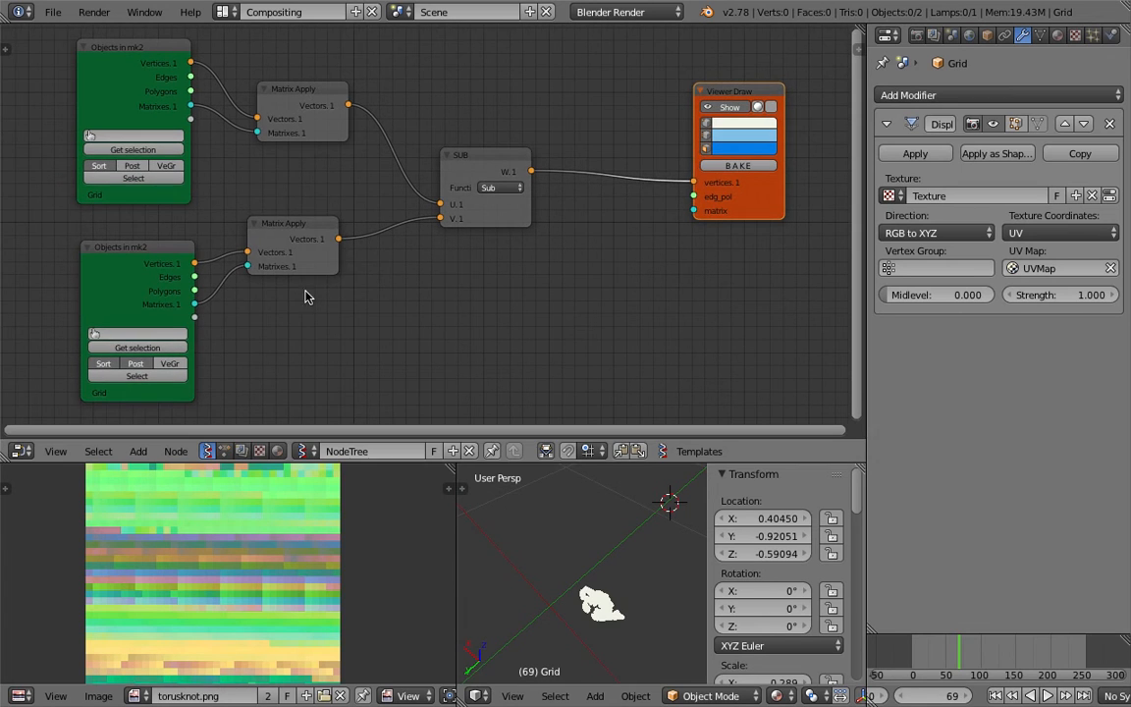
left_click_drag(319, 237, 314, 258)
left_click_drag(295, 101, 279, 126)
left_click(126, 84)
left_click_drag(125, 84, 96, 98)
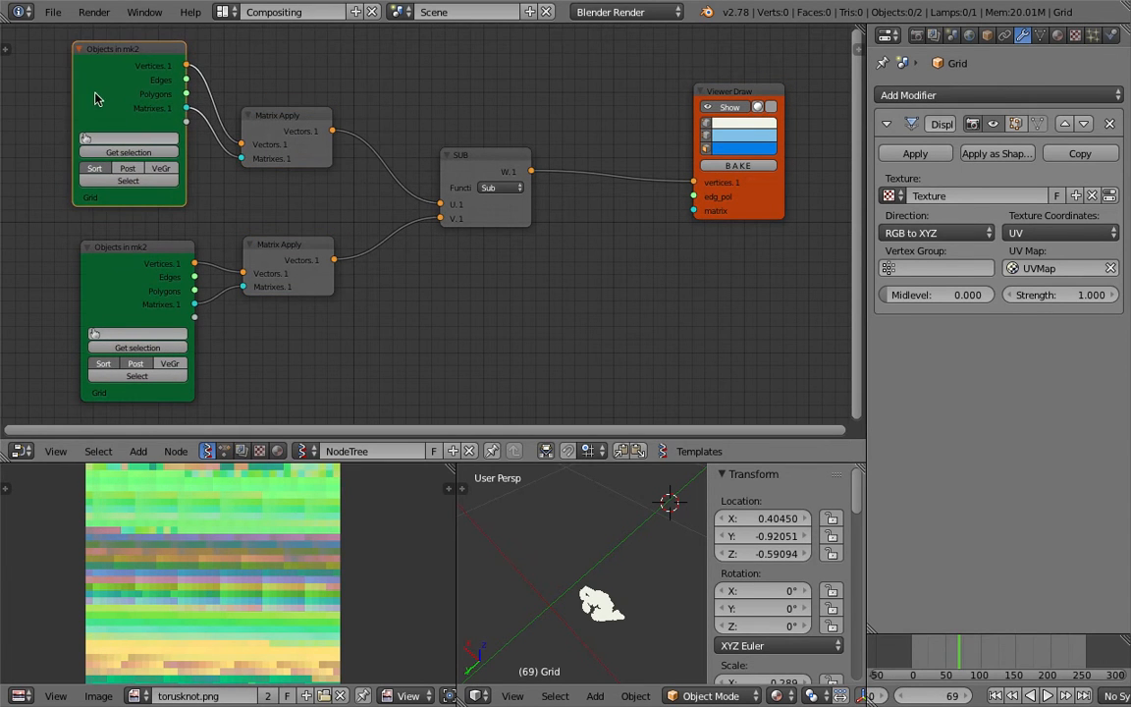
left_click_drag(133, 250, 124, 244)
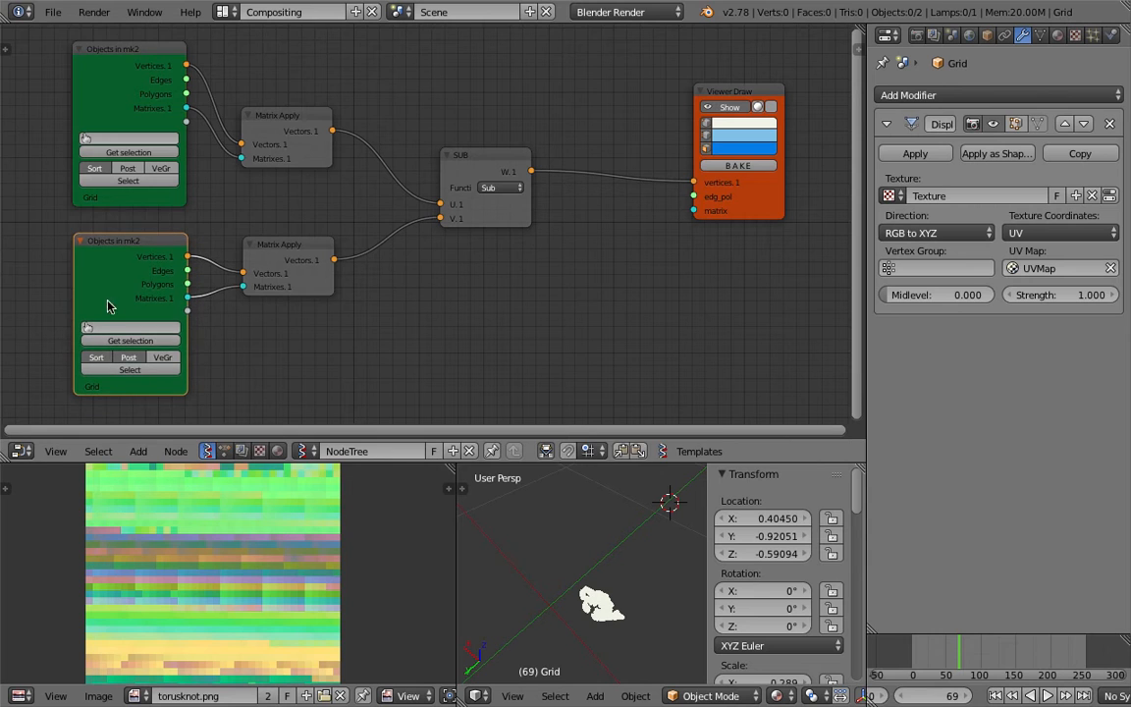
- Show layer 2, move its displaced grid to layer 1 and display layer 1
left_click(599, 545)
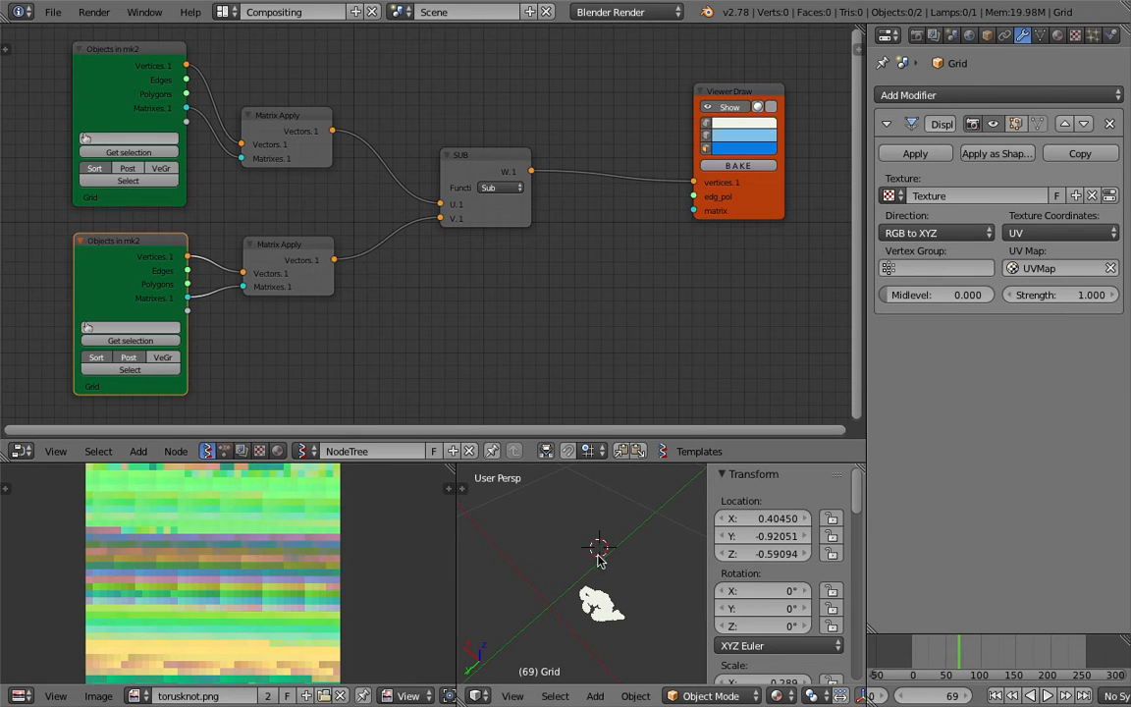
middle_click_drag(599, 557, 636, 601)
key("2")
scroll(598, 562, "up", 6)
middle_click_drag(603, 567, 542, 549)
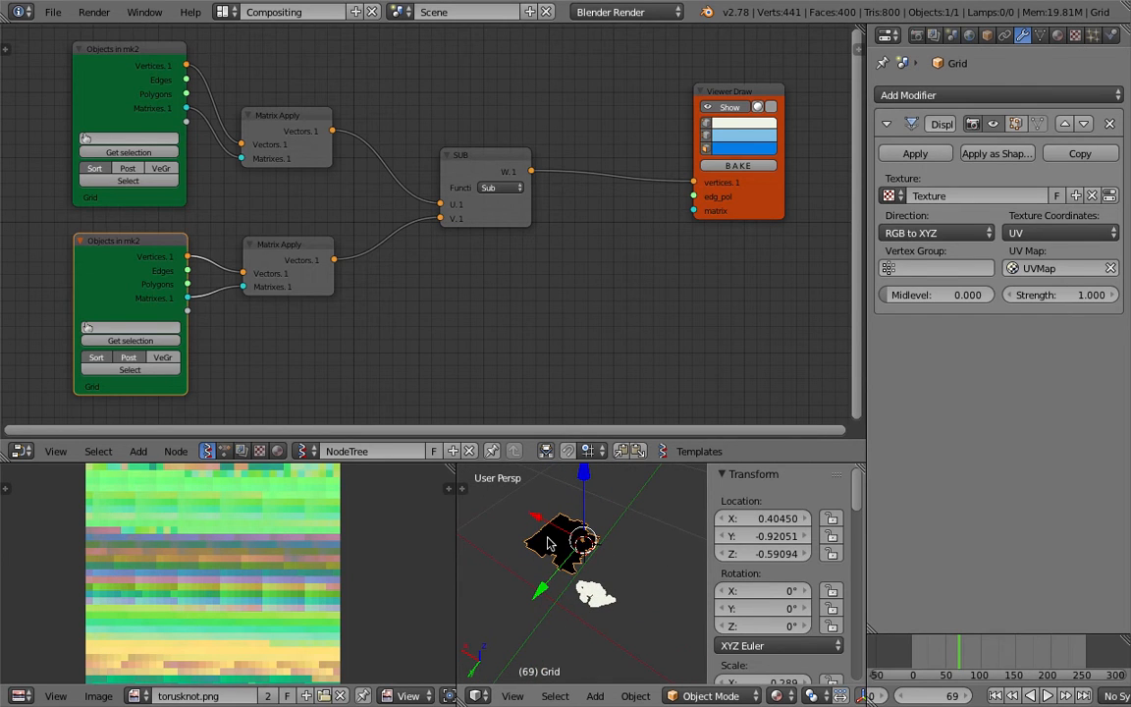
key("m")
key("1")
key("1")
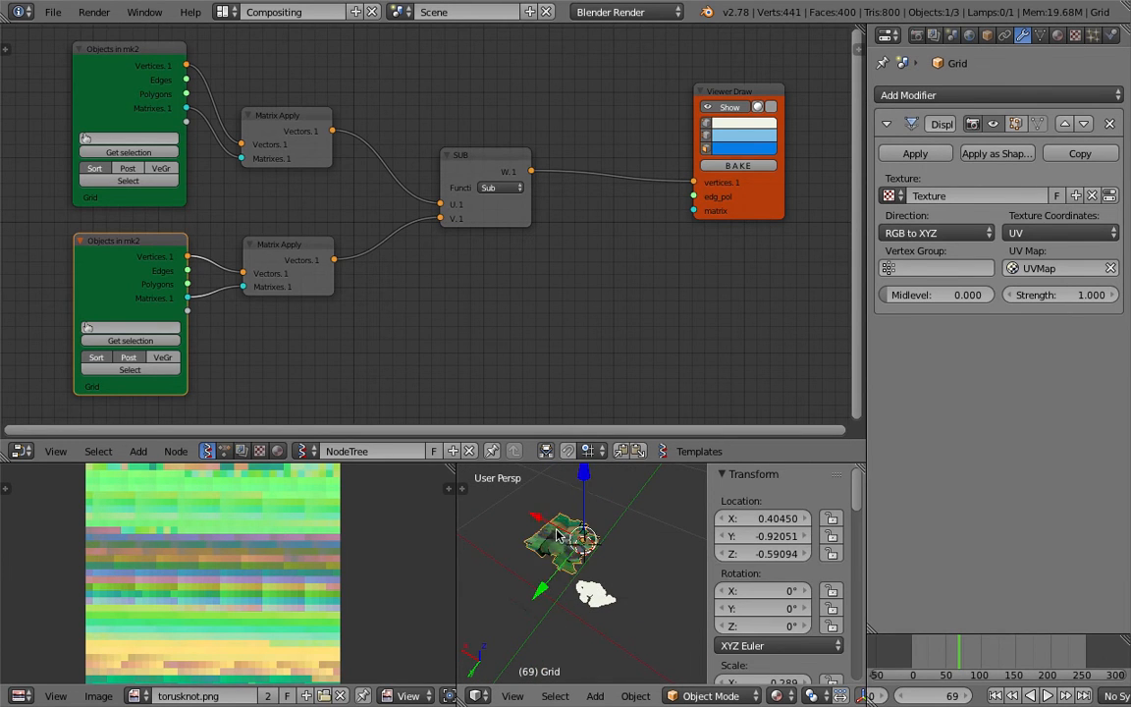
middle_click_drag(556, 565, 603, 589)
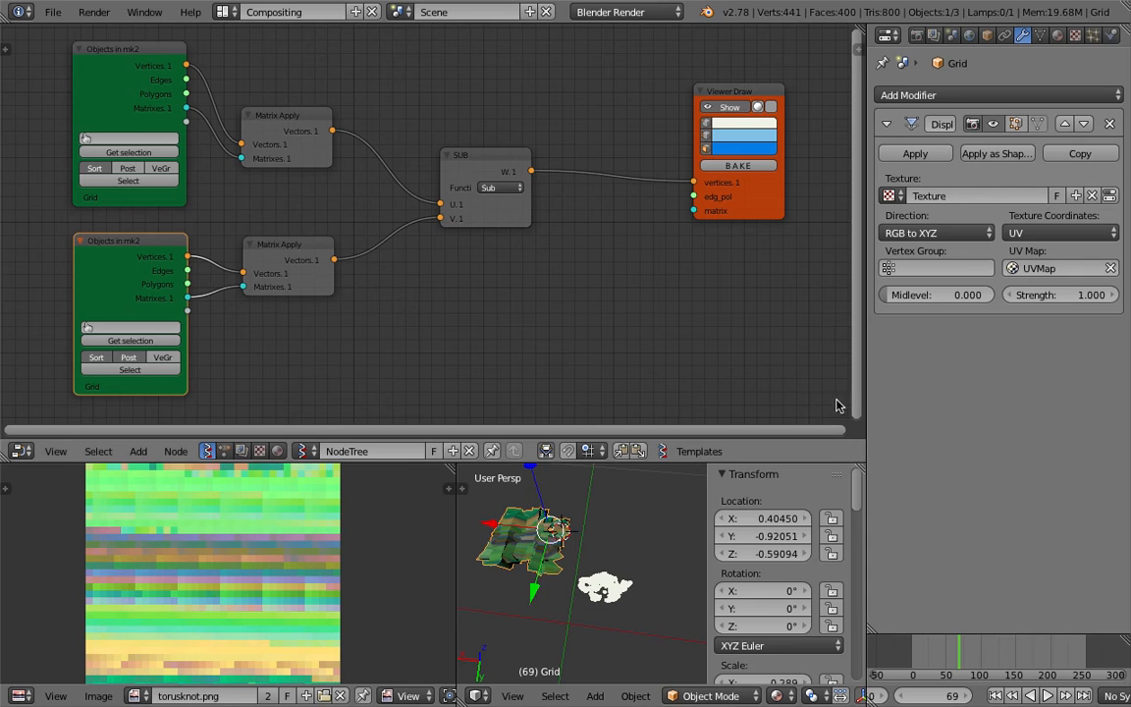
- Set the displaced grid's strength to 0 for comparison and restore it to 1
mouse_move(1060, 295)
left_mouse_down()
mouse_move(1002, 295)
mouse_move(1080, 294)
mouse_move(1048, 295)
left_mouse_up()
type("0")
key("Return")
middle_click_drag(570, 565, 560, 558)
left_click(1047, 299)
key("Return")
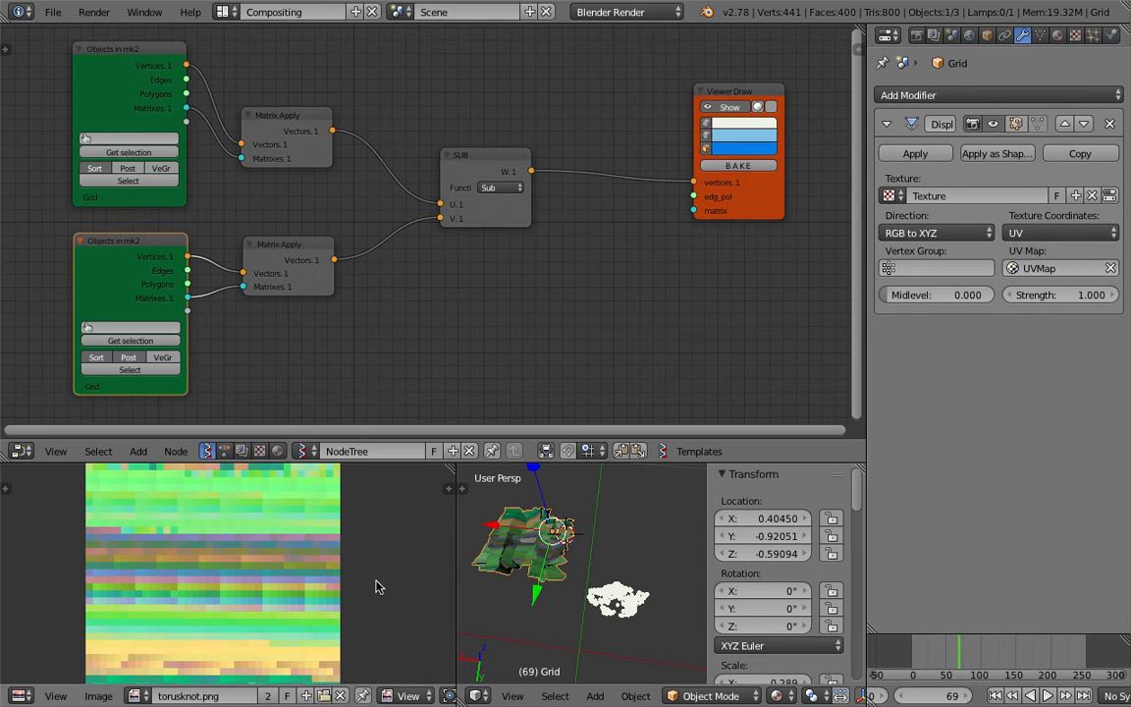
- Move the SUB and Viewer Draw nodes closer to the Matrix Apply nodes
scroll(186, 522, "down", 1)
mouse_move(512, 568)
middle_mouse_down()
mouse_move(545, 527)
mouse_move(545, 541)
middle_mouse_up()
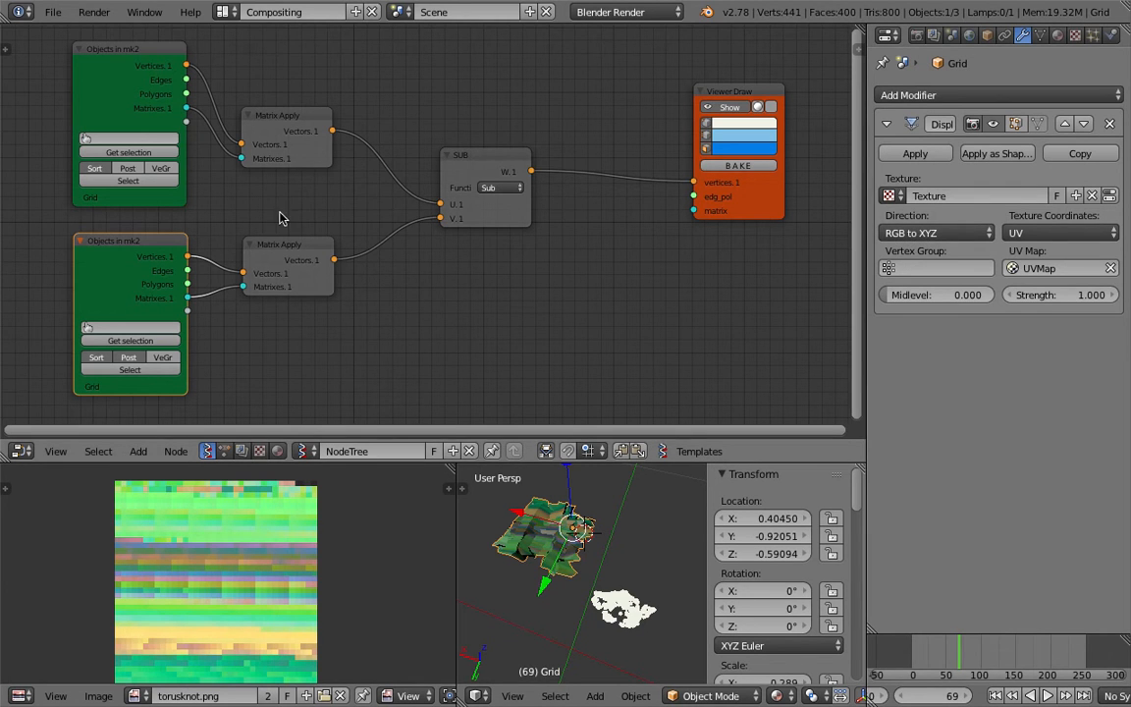
left_click_drag(484, 157, 452, 157)
left_click_drag(731, 96, 630, 98)
middle_click_drag(579, 549, 616, 583)
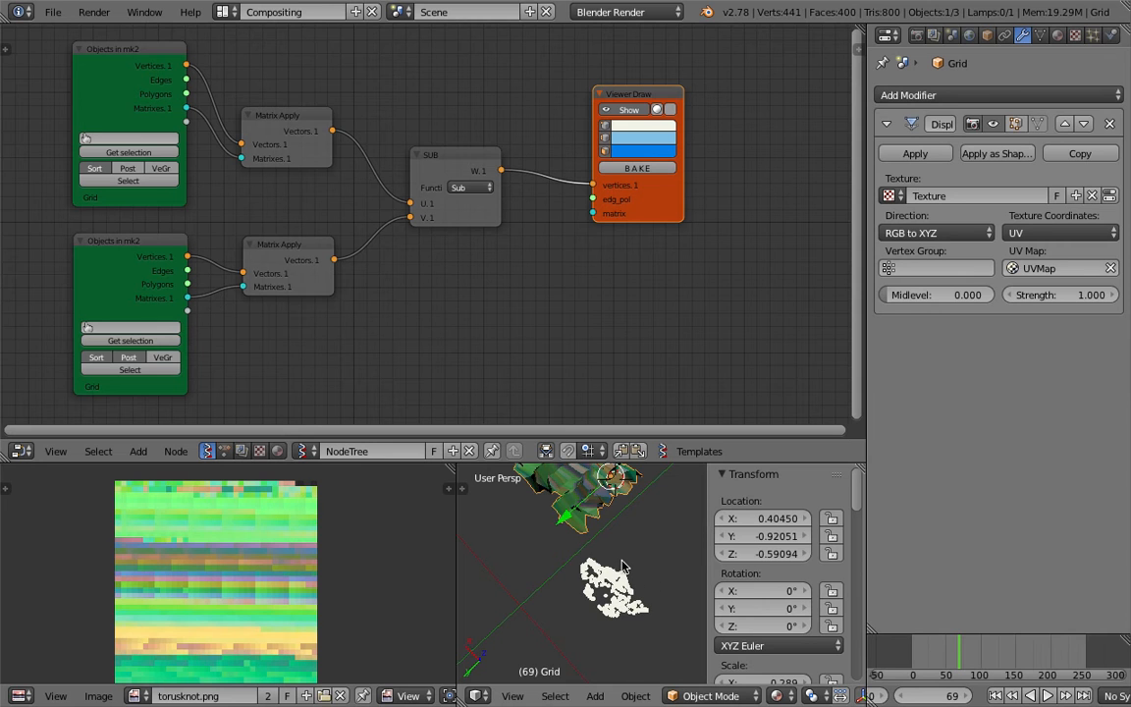
- Open the recent file sv_pixel_015.blend
left_click(53, 13)
mouse_move(213, 72)
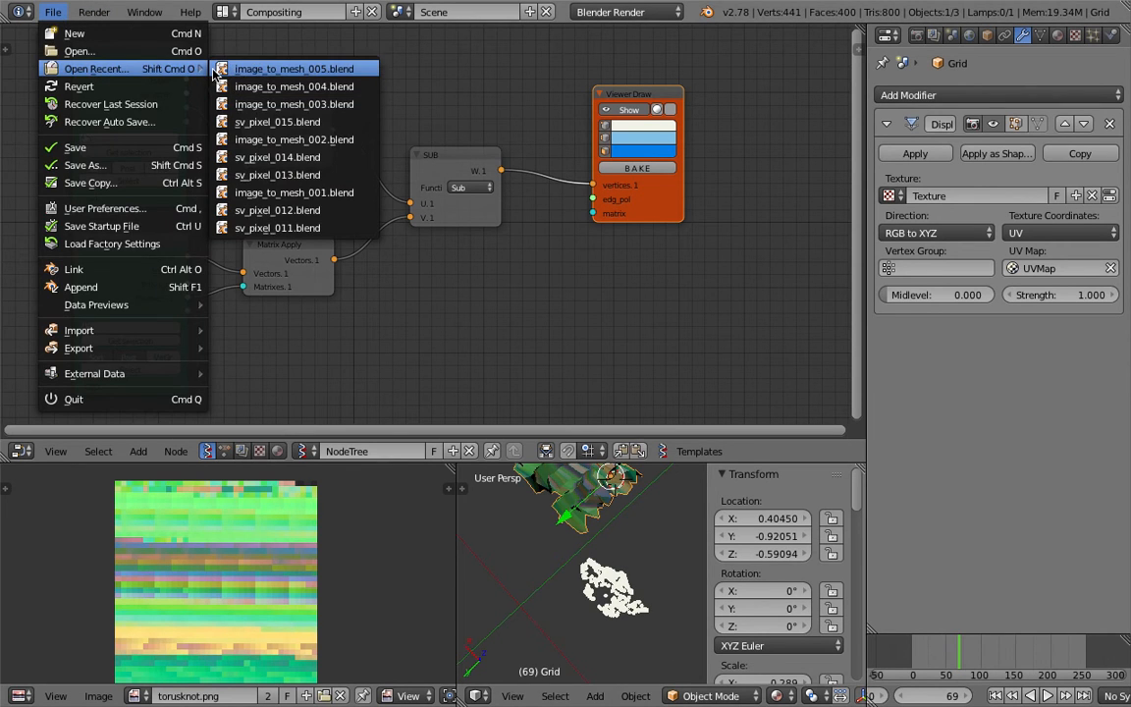
left_click(334, 122)
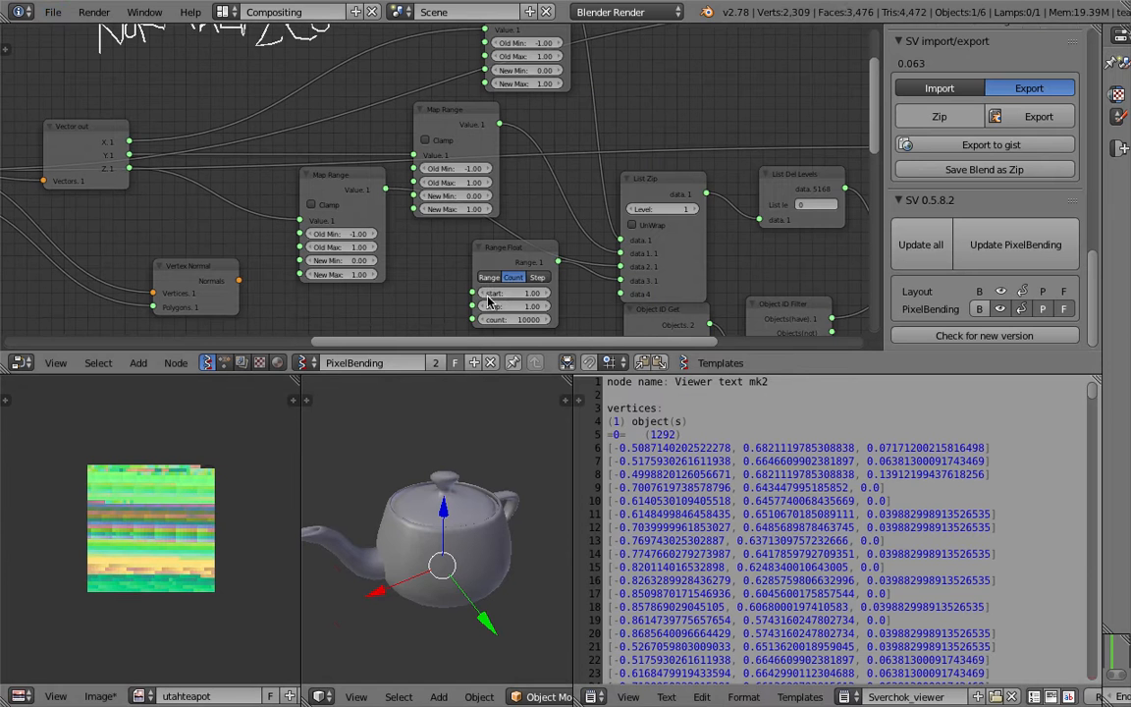
- Enlarge the teapot's 3D view and the node editor, and shrink the node editor's sidebar out of the way
left_click_drag(574, 473, 739, 474)
middle_click_drag(512, 513, 513, 520)
left_click_drag(574, 377, 580, 468)
scroll(590, 340, "down", 4)
left_click_drag(883, 191, 1090, 185)
- Delete the unneeded node near the start of the PixelBending node tree
middle_click_drag(351, 168, 536, 159)
middle_click_drag(104, 60, 234, 103)
left_click(241, 114)
key("x")
middle_click_drag(398, 215, 337, 173)
middle_click_drag(549, 589, 587, 609)
middle_click_drag(497, 602, 543, 596)
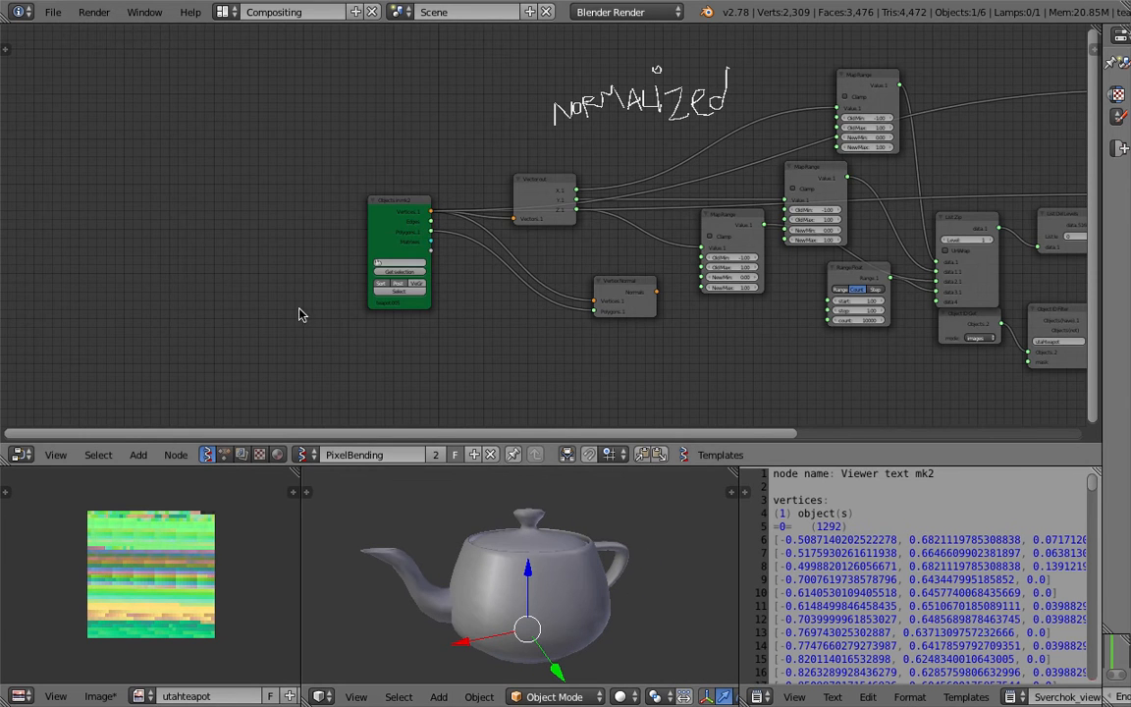
- Move the Objects in mk2 and Vector out nodes away from the Map Range nodes
middle_click_drag(328, 243, 227, 243)
scroll(226, 243, "up", 5)
left_click_drag(184, 185, 74, 180)
left_click_drag(389, 155, 282, 85)
middle_click_drag(299, 96, 335, 200)
left_click_drag(336, 200, 333, 159)
middle_click_drag(344, 171, 267, 182)
- Spread out the three Map Range nodes so their links from Vector out are clearly separated
left_click_drag(801, 116, 675, 49)
left_click_drag(636, 337, 608, 347)
left_click_drag(676, 160, 670, 152)
left_click_drag(746, 260, 758, 215)
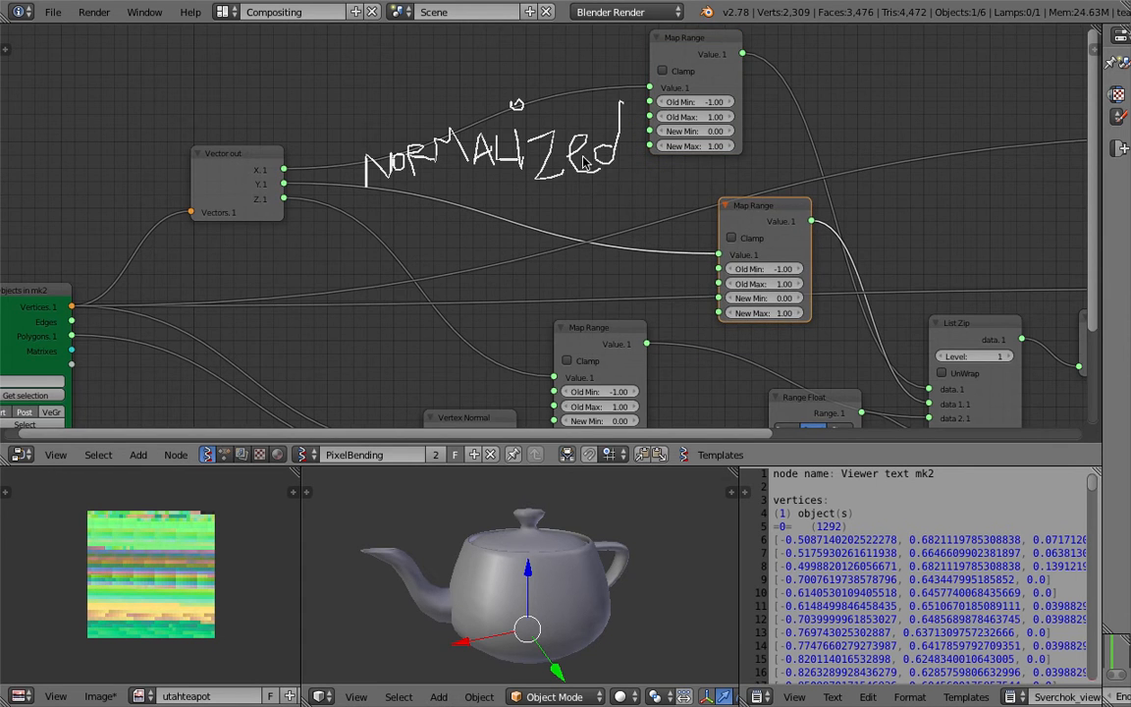
- Examine the Map Range nodes' old and new value ranges and the teapot's vertex coordinates in the viewer text
scroll(626, 207, "up", 2)
scroll(624, 207, "up", 1)
middle_click_drag(655, 127, 620, 186)
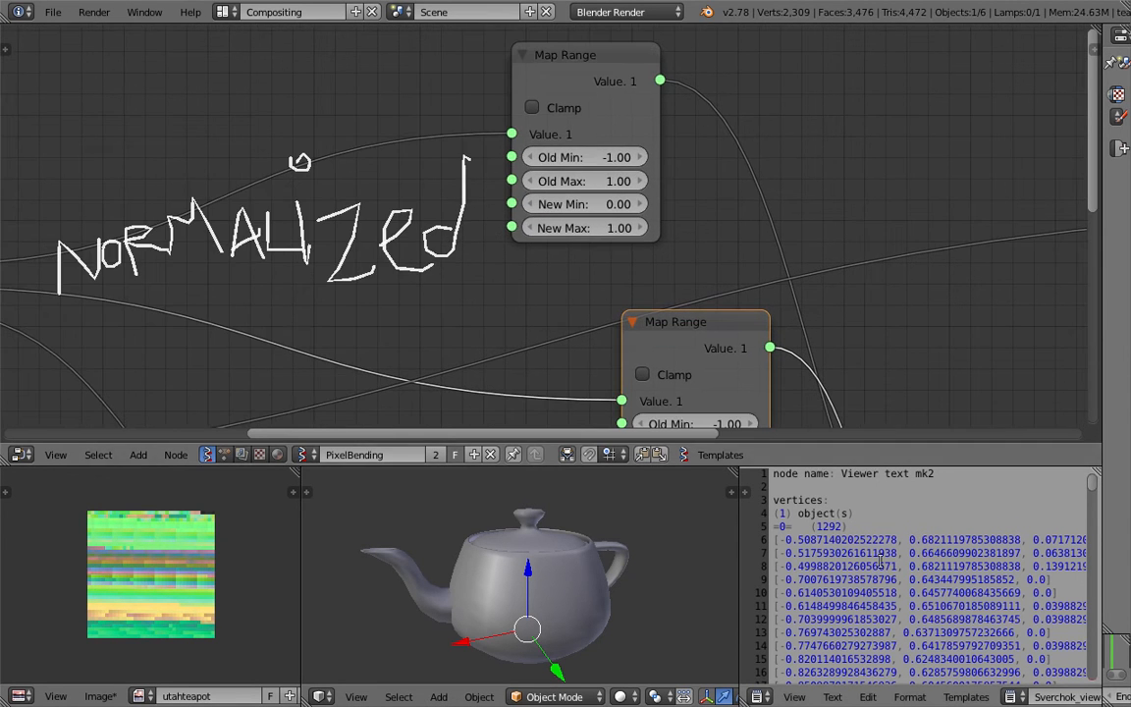
scroll(798, 519, "down", 4)
scroll(900, 595, "down", 20)
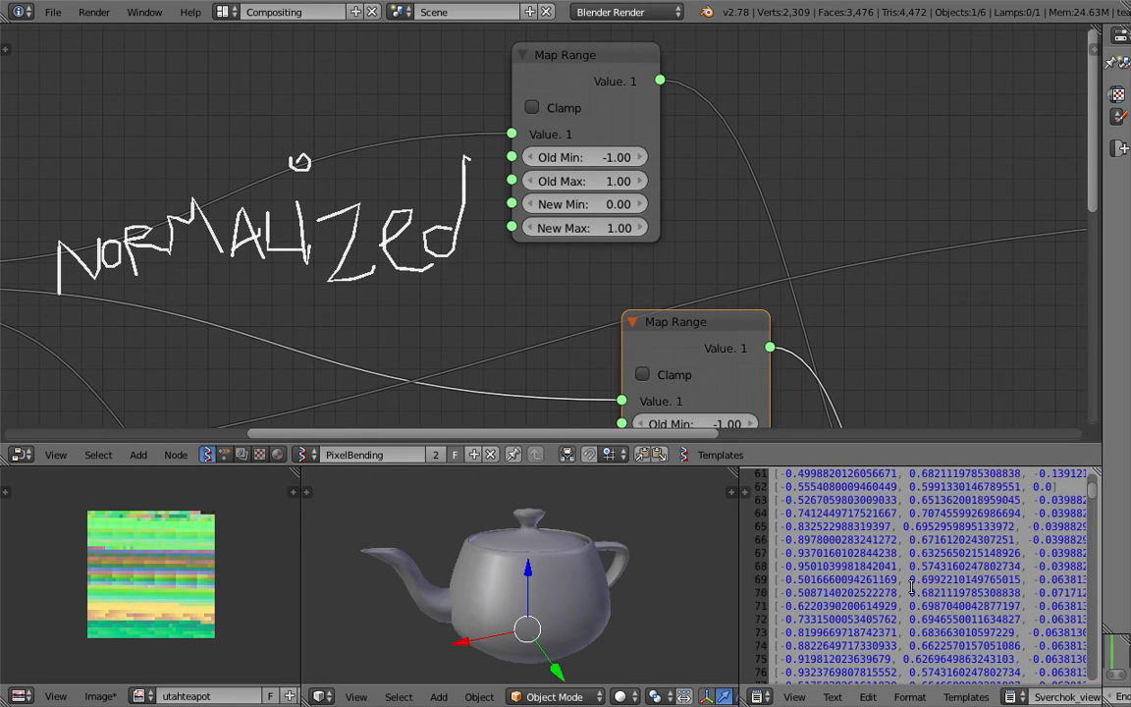
scroll(911, 584, "down", 20)
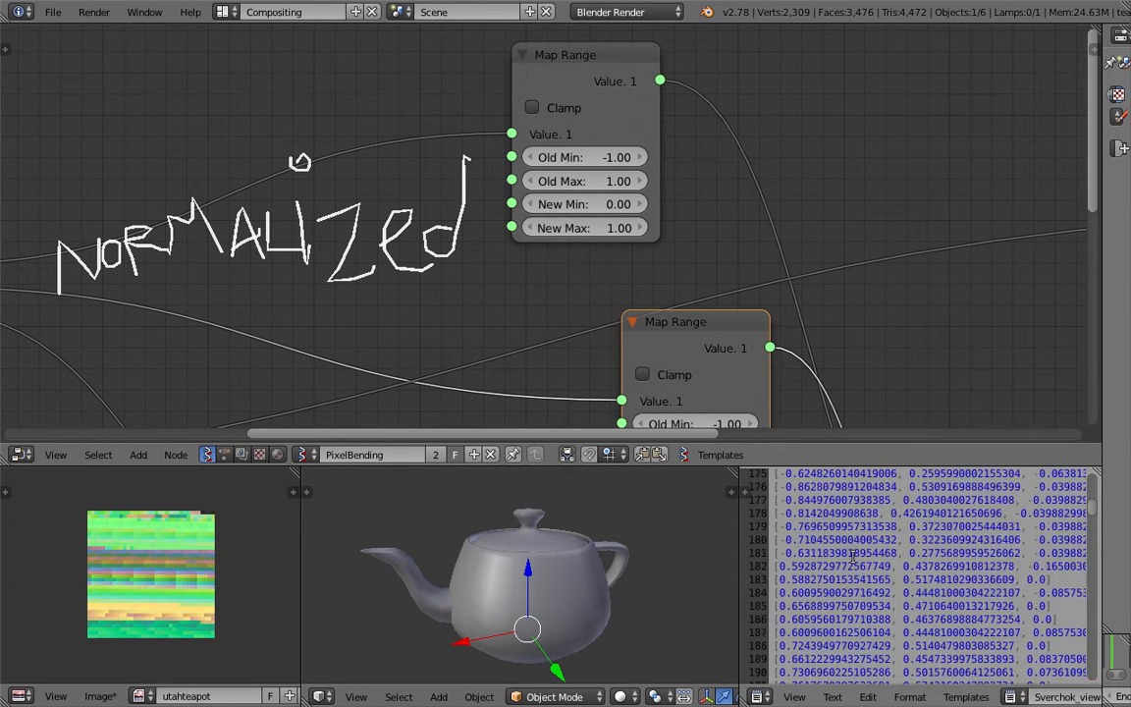
left_click_drag(1094, 508, 1080, 501)
middle_click_drag(516, 615, 567, 578)
- Reposition the List Zip, List Del Levels, Object ID Set MK2 and Viewer text mk2 nodes so the links between them are clear
scroll(668, 297, "down", 3)
left_click_drag(523, 262, 538, 138)
scroll(535, 186, "up", 2)
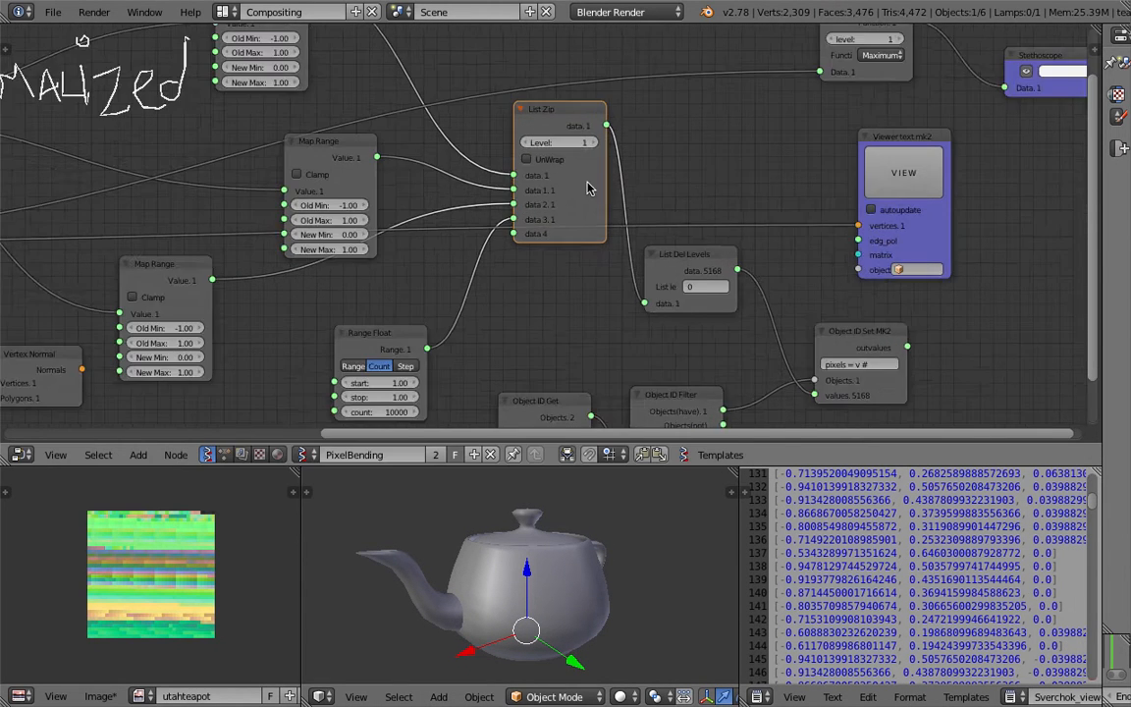
left_click_drag(691, 296, 698, 190)
middle_click_drag(888, 209, 580, 177)
scroll(609, 245, "down", 2)
left_click_drag(604, 314, 633, 289)
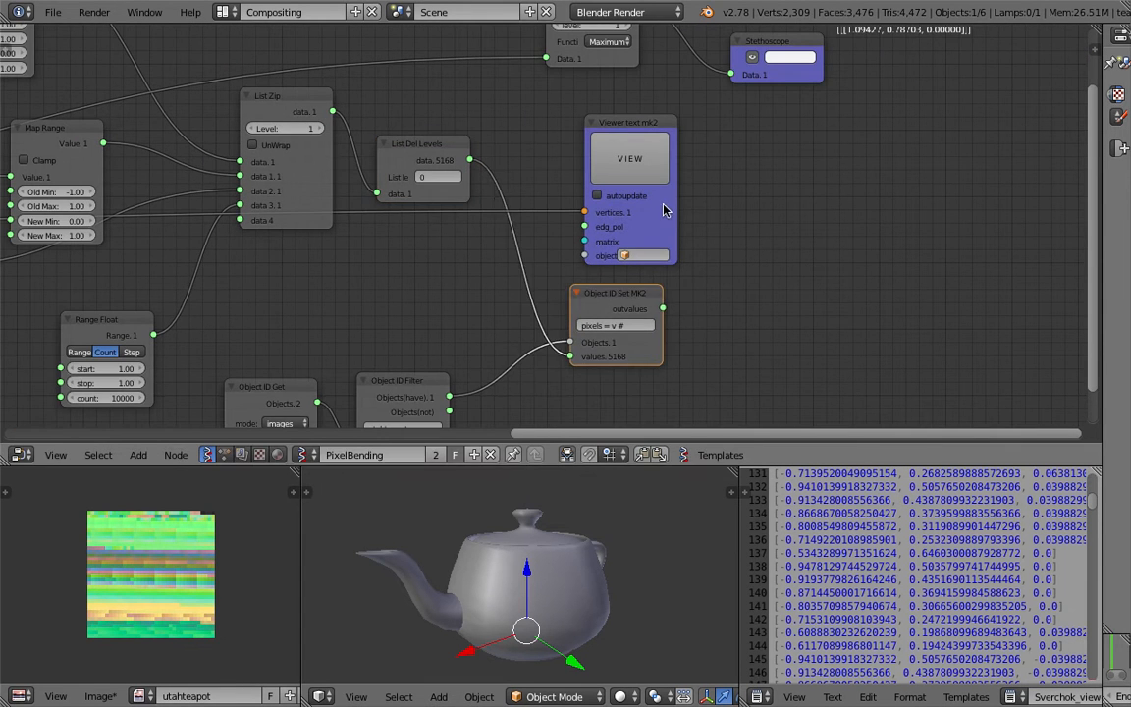
left_click_drag(666, 205, 712, 147)
- Line up the Object ID Get, Object ID Filter and Object ID Set MK2 nodes side by side with clear gaps
middle_click_drag(664, 252, 700, 195)
scroll(701, 195, "up", 1)
scroll(701, 199, "up", 2)
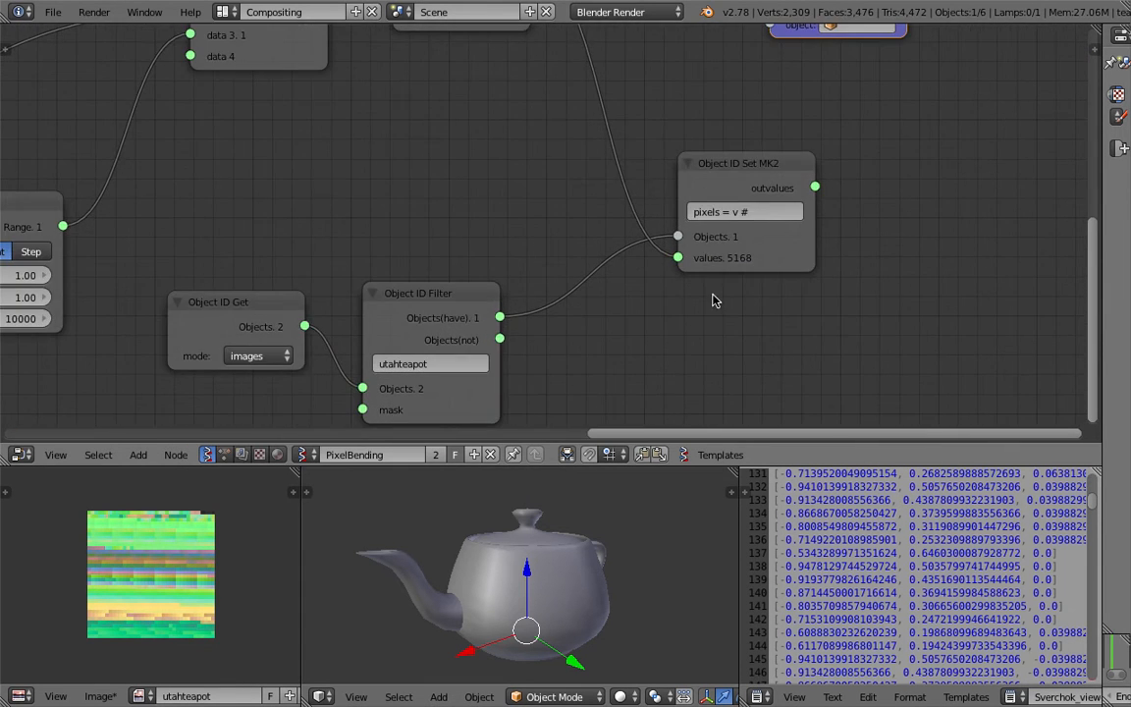
scroll(808, 227, "down", 2, "shift")
left_click_drag(295, 257, 345, 195)
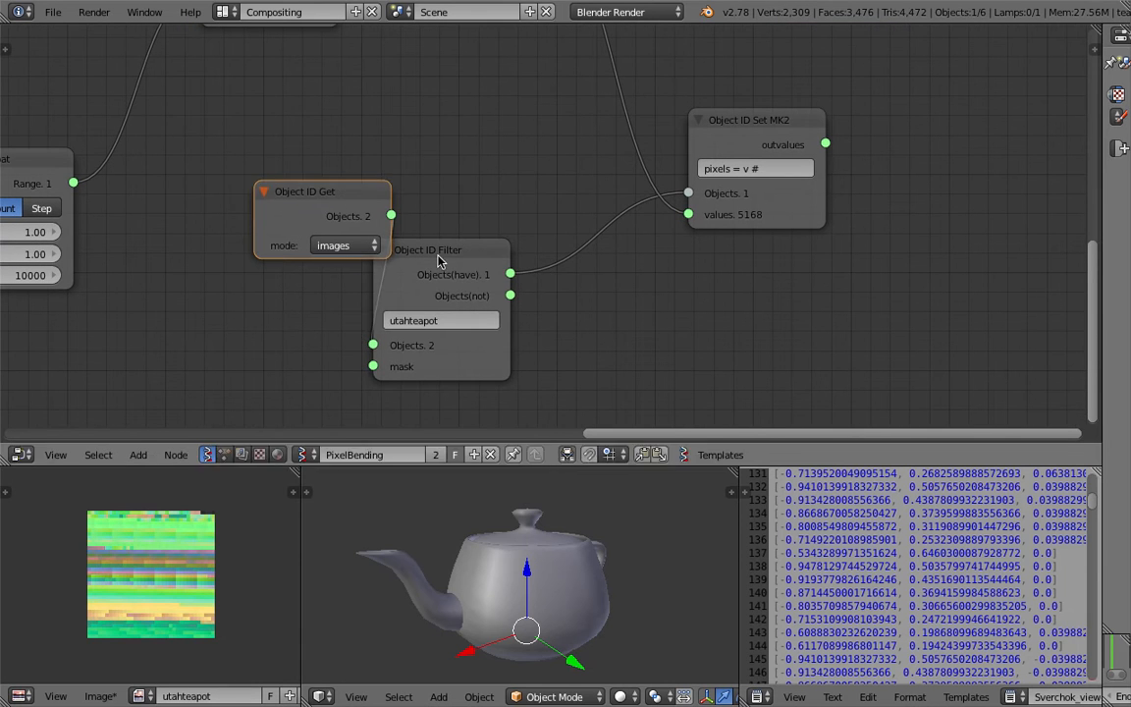
left_click_drag(416, 252, 475, 176)
left_click_drag(340, 209, 306, 206)
left_click_drag(478, 175, 456, 195)
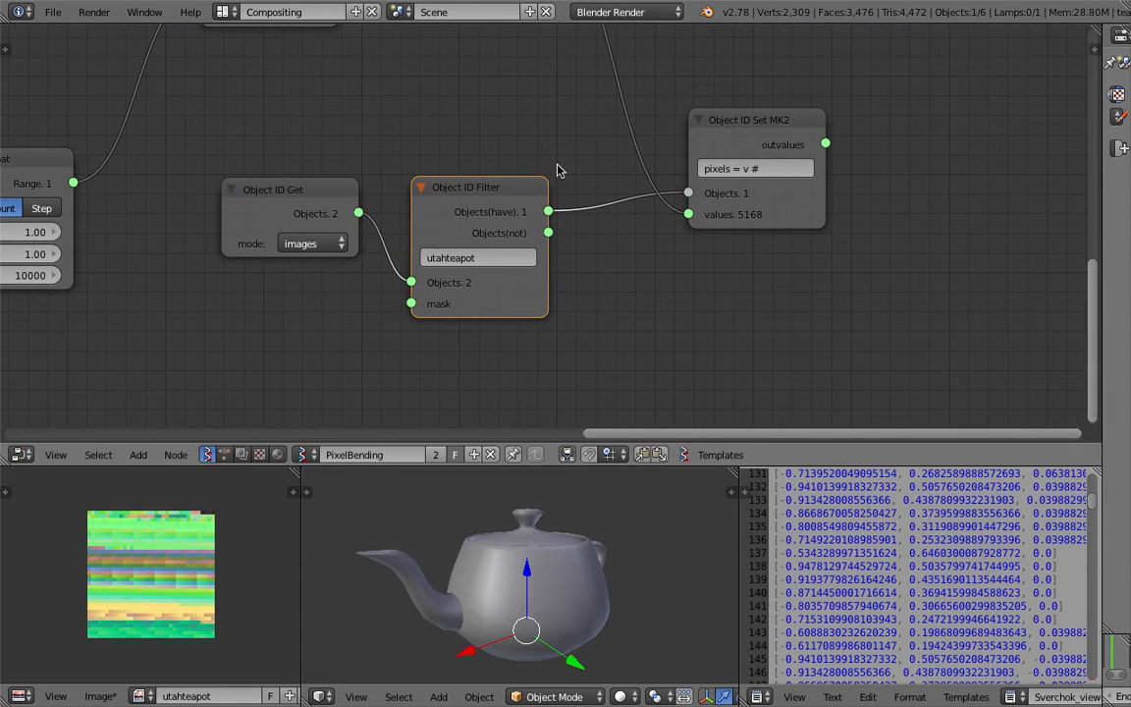
left_click_drag(734, 124, 729, 144)
left_click_drag(302, 190, 266, 197)
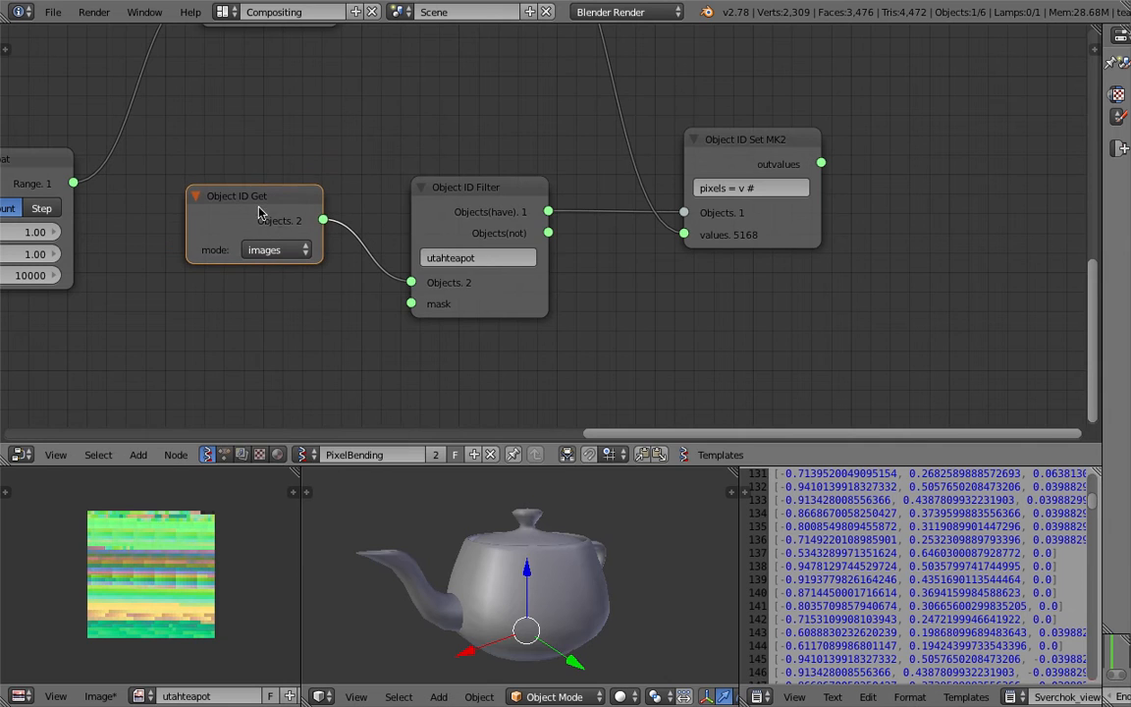
- Shift Object ID Set MK2 slightly away from Object ID Filter and enlarge the utahteapot image in its view
scroll(443, 265, "up", 2)
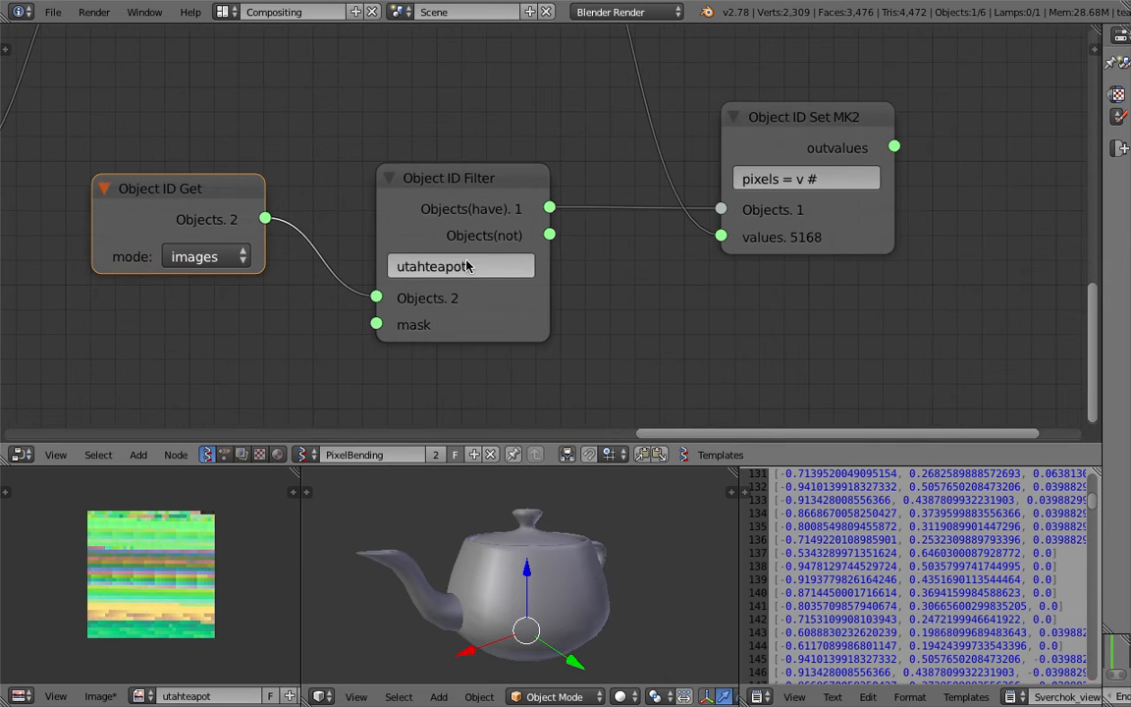
middle_click_drag(594, 536, 532, 524)
middle_click_drag(559, 568, 588, 575)
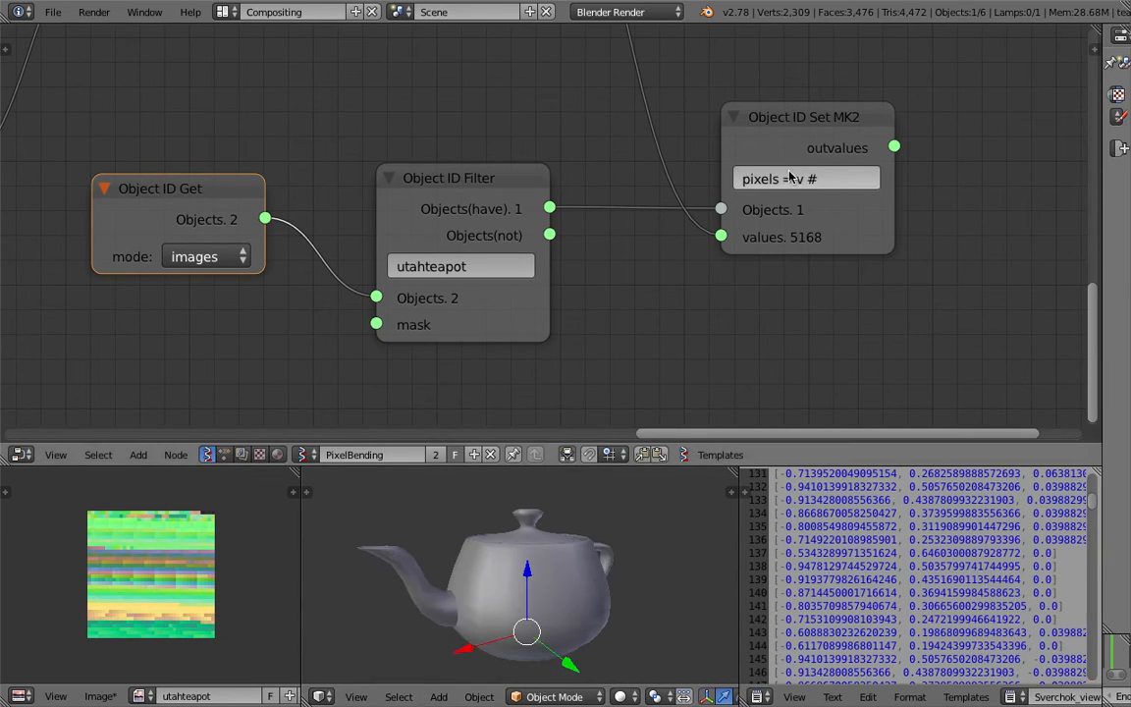
left_click_drag(841, 168, 855, 174)
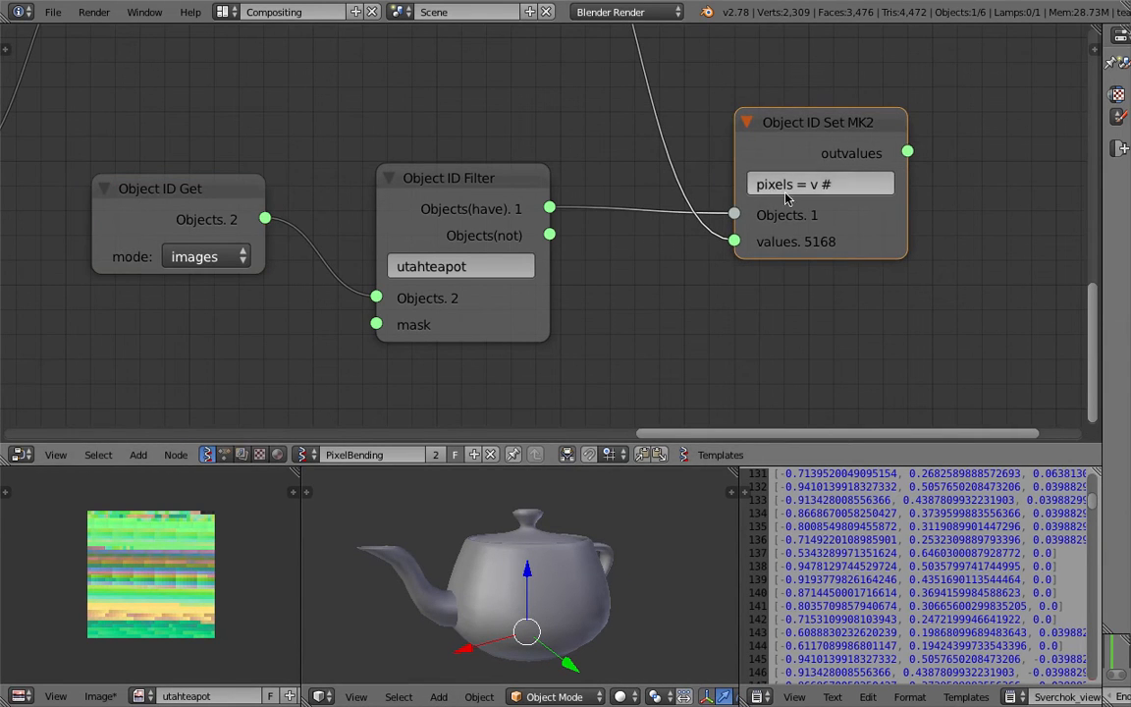
scroll(108, 623, "up", 2)
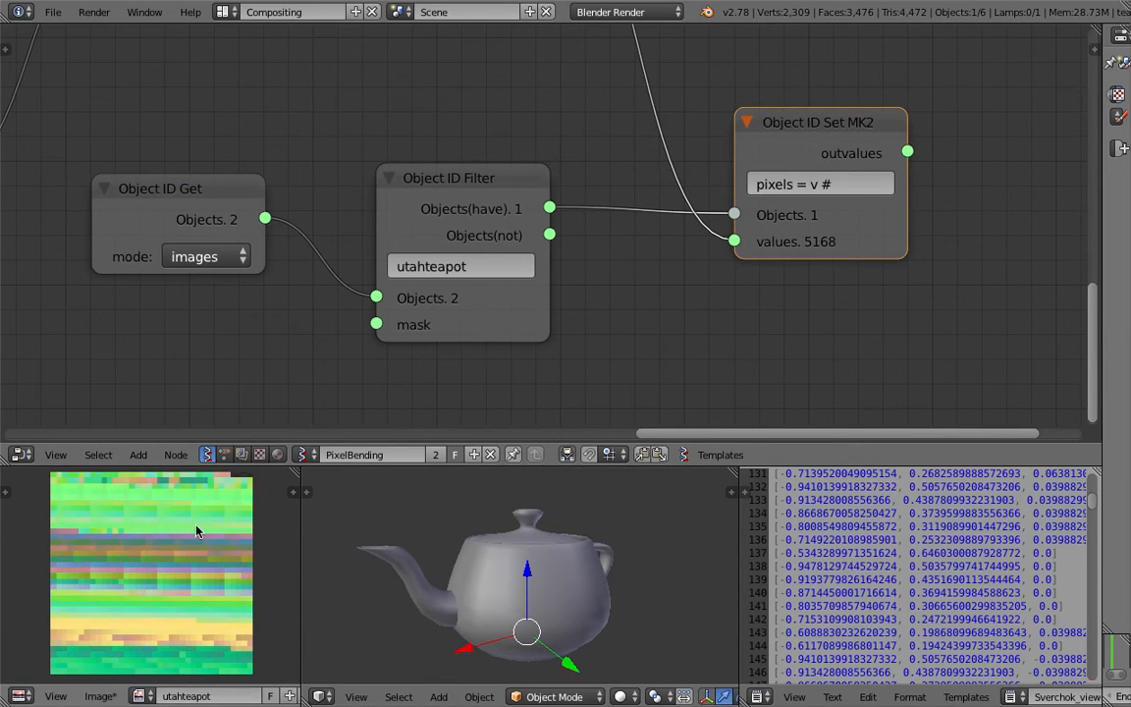
mouse_move(389, 476)
middle_mouse_down()
mouse_move(367, 502)
mouse_move(481, 503)
middle_mouse_up()
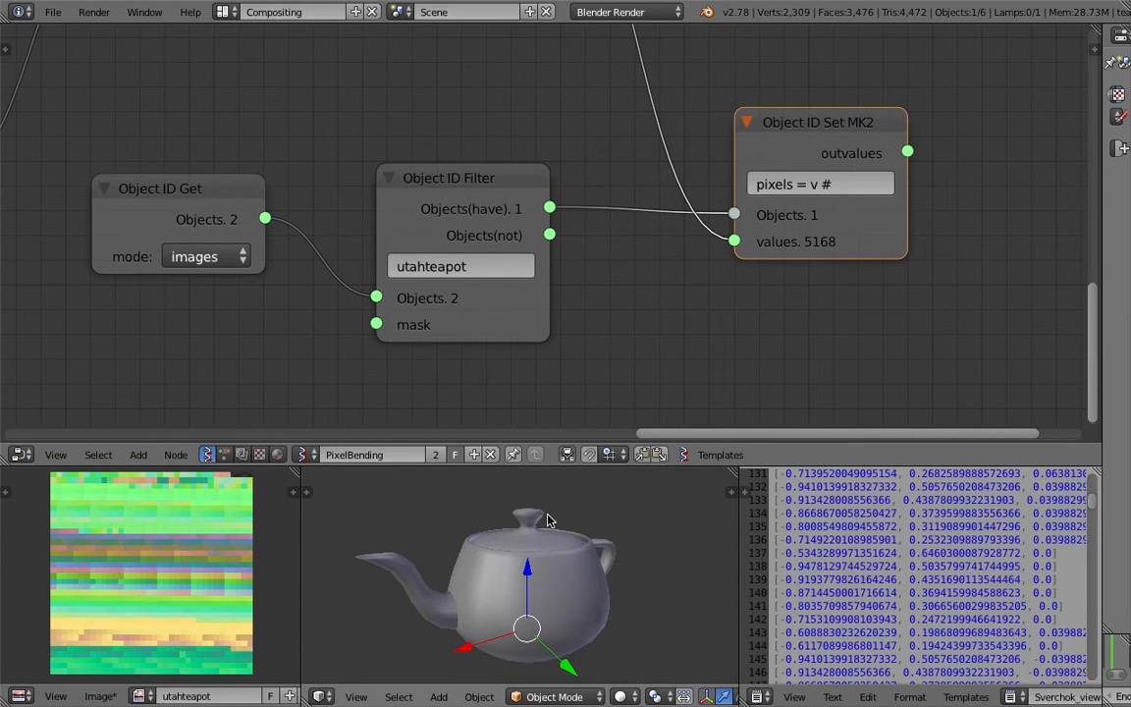
- Delete the Viewer text mk2 node from the PixelBending node tree
scroll(588, 346, "down", 4)
middle_click_drag(568, 297, 719, 295)
left_click_drag(825, 235, 798, 268)
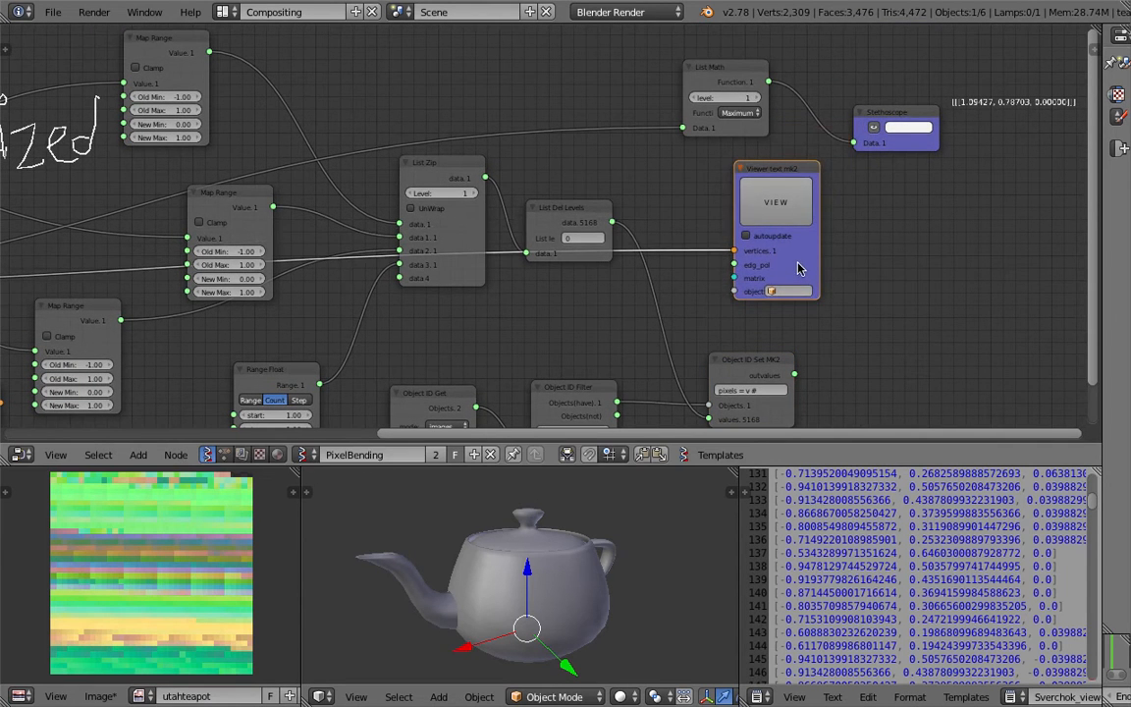
key("x")
- Bring the List Math and Stethoscope nodes closer to the rest of the tree, leaving a clear gap between them
middle_click_drag(798, 268, 800, 287)
left_click_drag(727, 85, 622, 76)
left_click_drag(905, 139, 738, 110)
middle_click_drag(681, 167, 772, 194)
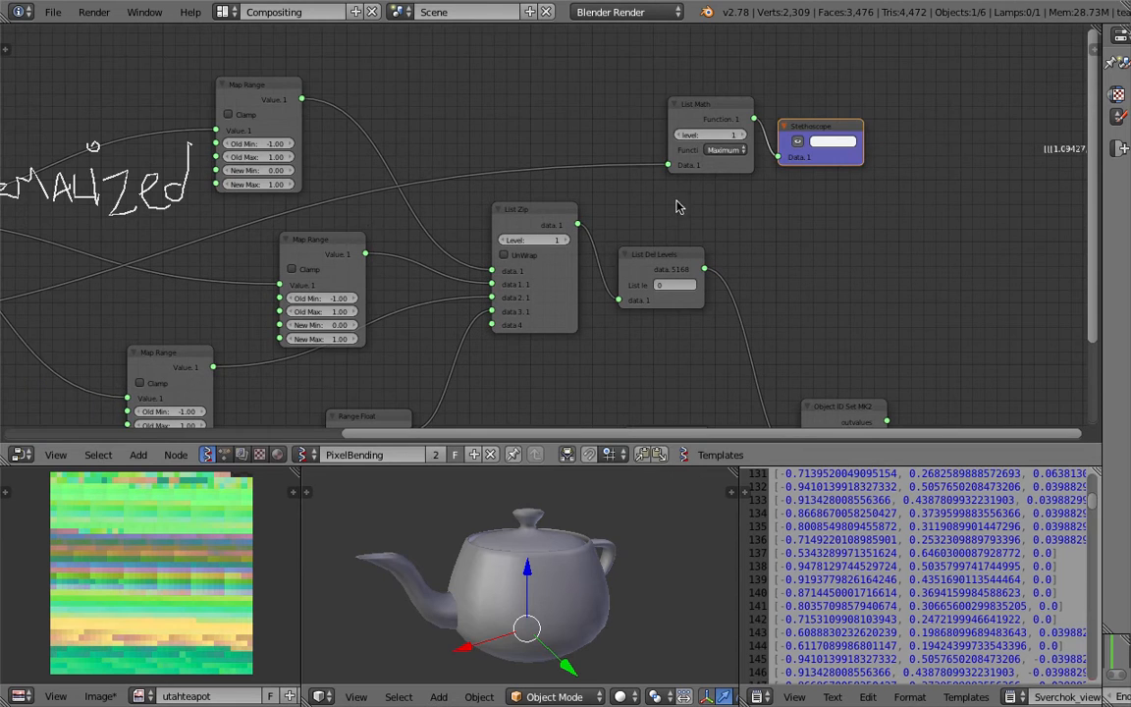
left_click_drag(732, 127, 704, 123)
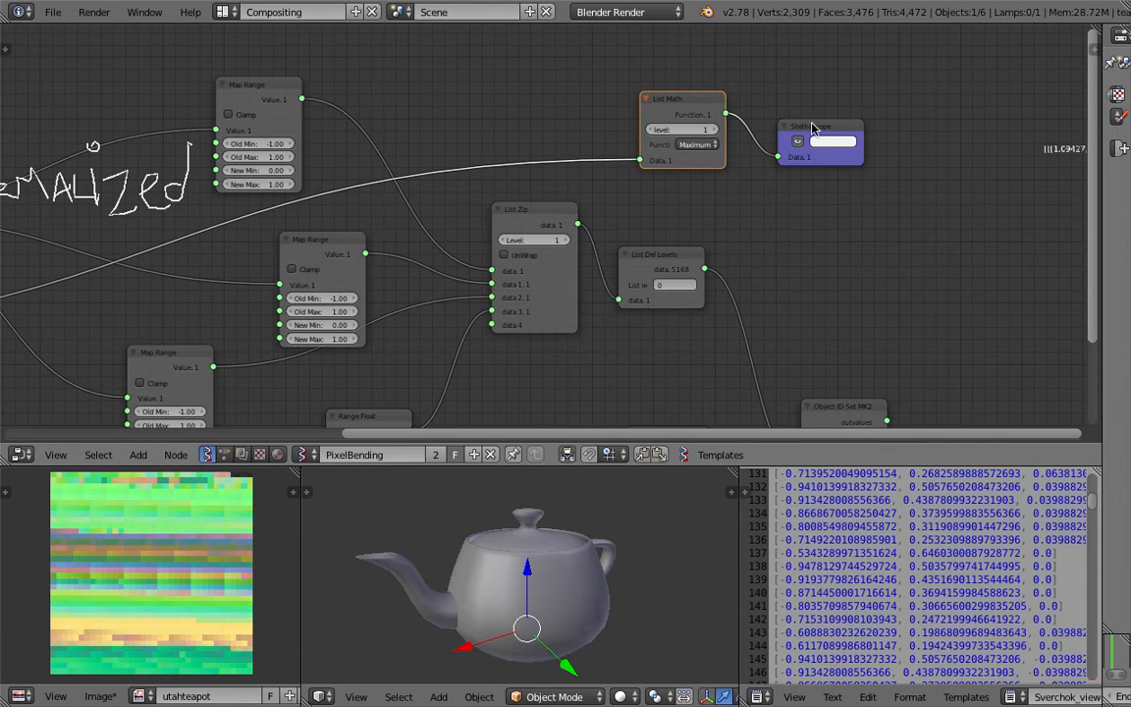
left_click_drag(810, 126, 852, 123)
scroll(795, 154, "down", 2)
middle_click_drag(673, 164, 565, 192)
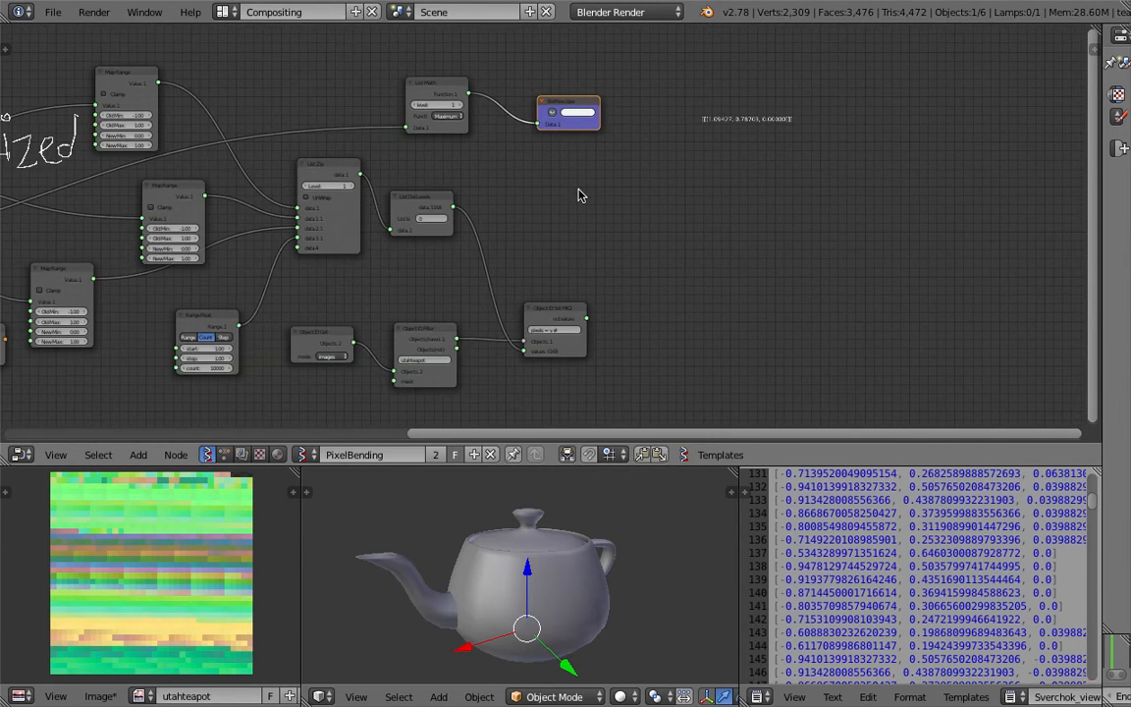
- Examine the complete PixelBending node tree, and inspect the utahteapot image's pixels in a maximized view before restoring the layout
middle_click_drag(606, 306, 895, 287)
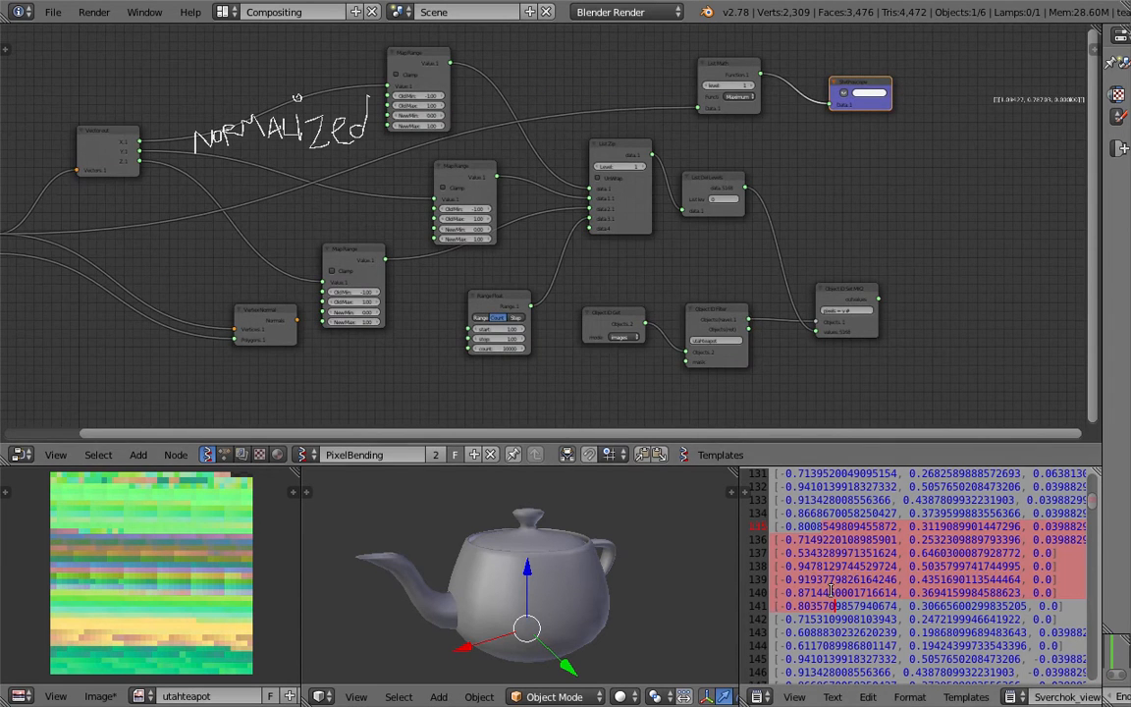
middle_click_drag(811, 196, 804, 192)
middle_click_drag(668, 204, 619, 214)
middle_click_drag(442, 234, 628, 208)
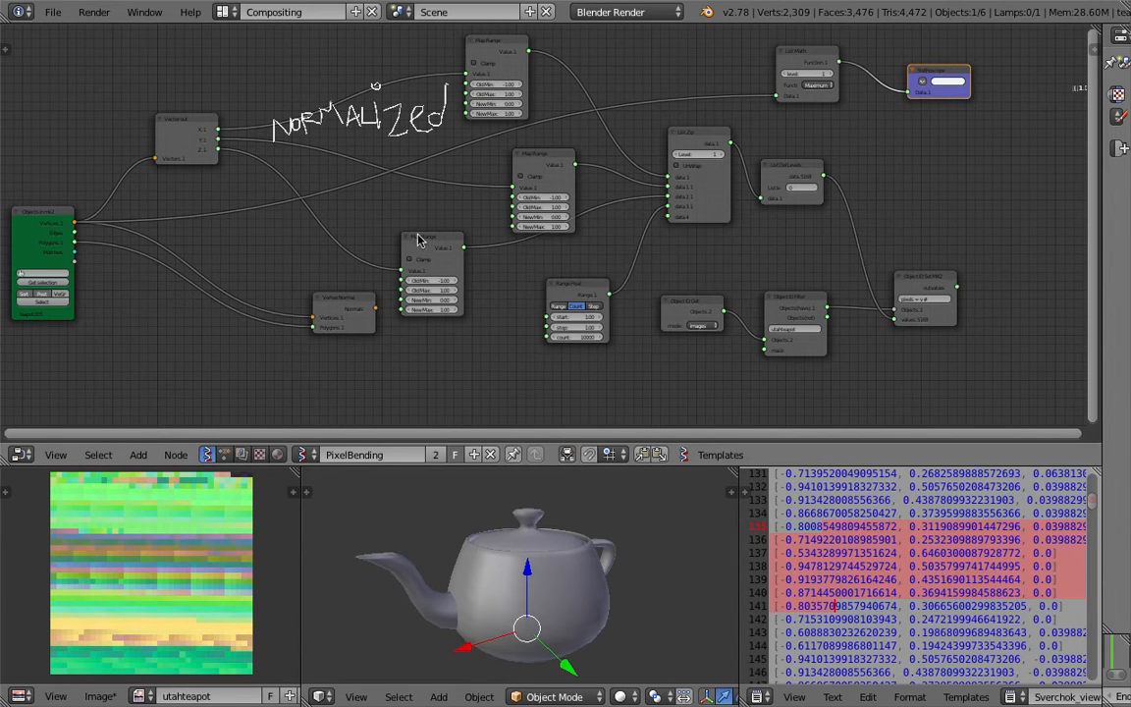
middle_click_drag(192, 545, 222, 547)
key("ctrl+Up")
scroll(252, 539, "up", 5)
scroll(351, 480, "down", 1)
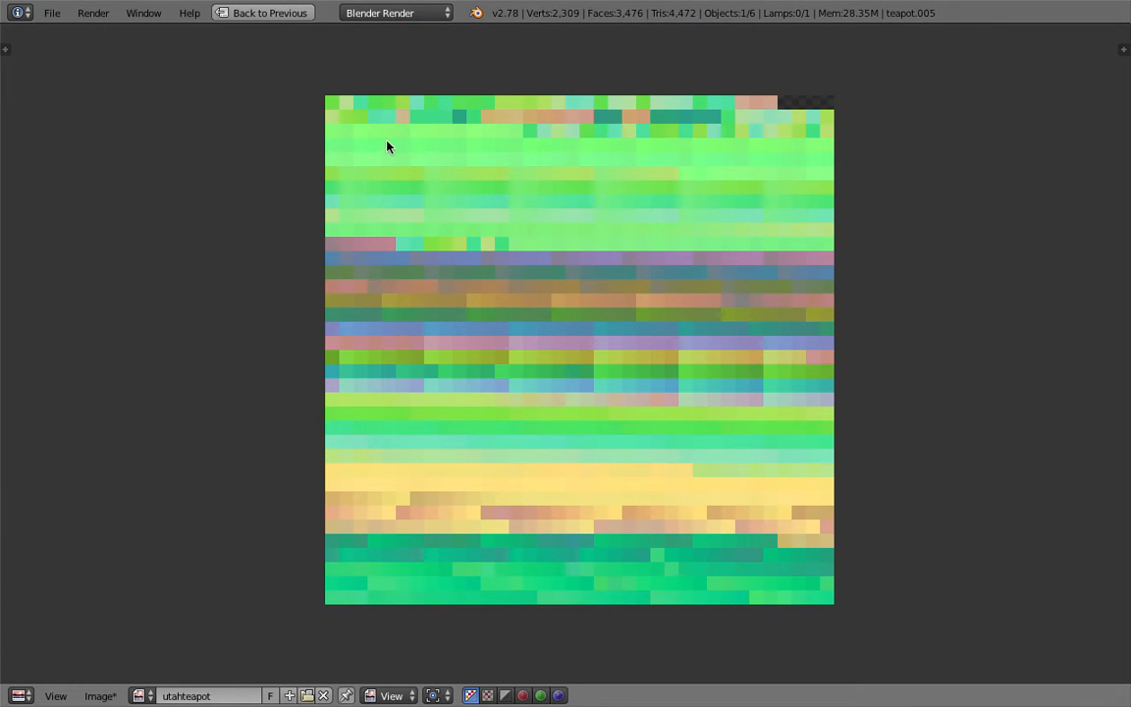
left_click(263, 13)
- Switch the teapot to Edit Mode and frame its mesh closely in the 3D view
scroll(638, 550, "down", 4)
key("Home")
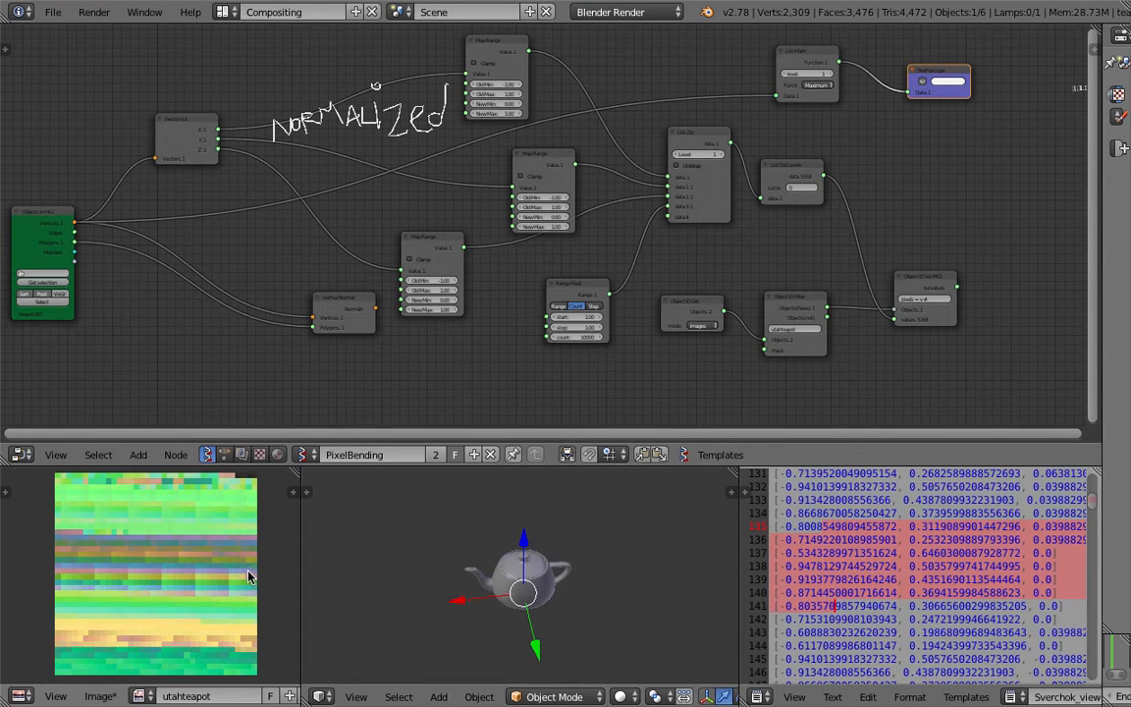
scroll(593, 541, "up", 3)
key("Tab")
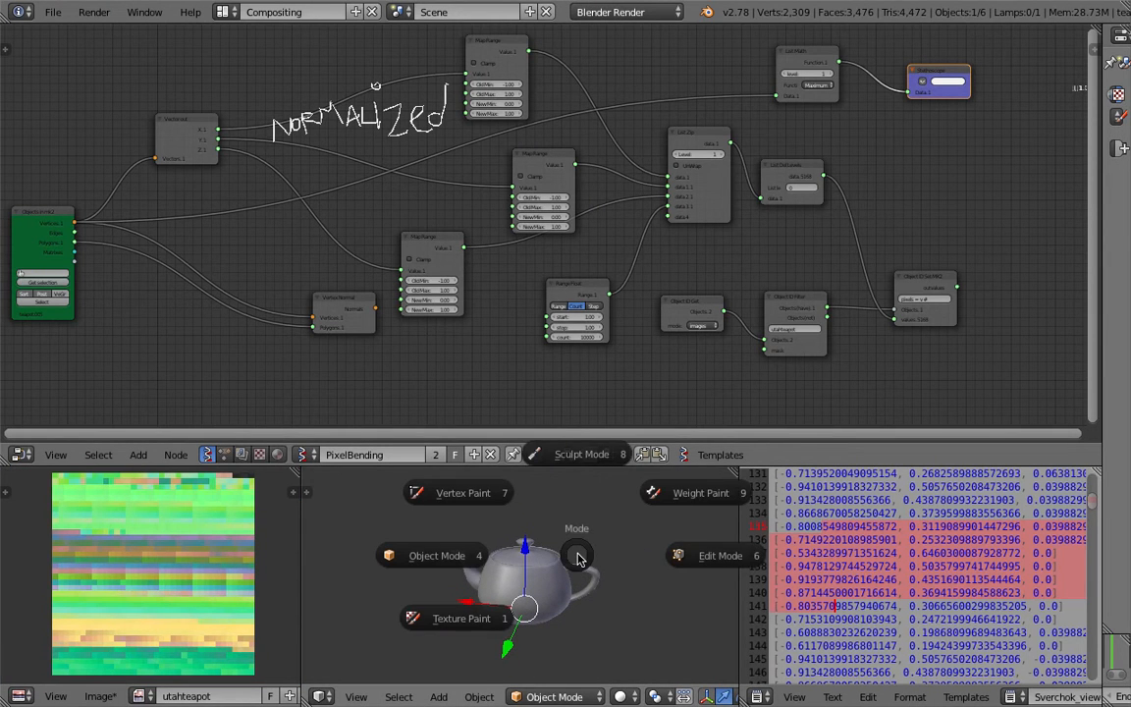
left_click(708, 560)
scroll(663, 561, "up", 3)
middle_click_drag(564, 570, 584, 545)
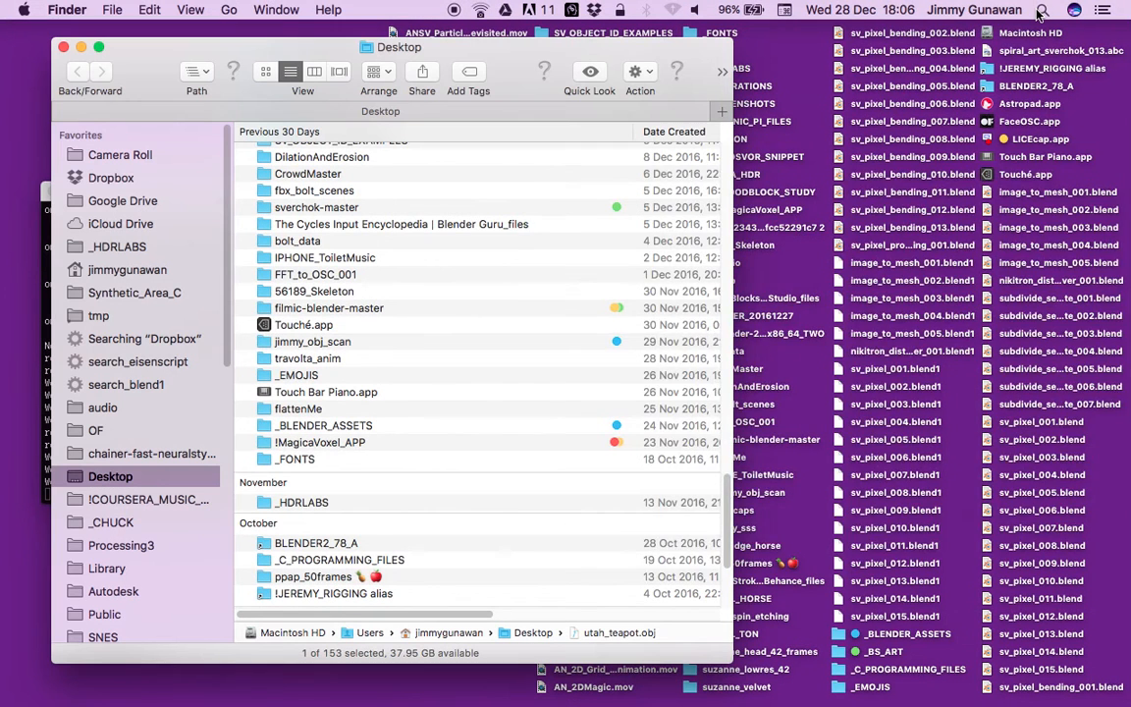
- Calculate sqrt(1292) with the macOS Spotlight search, then return to Blender
left_click(1042, 9)
type("quicksqry")
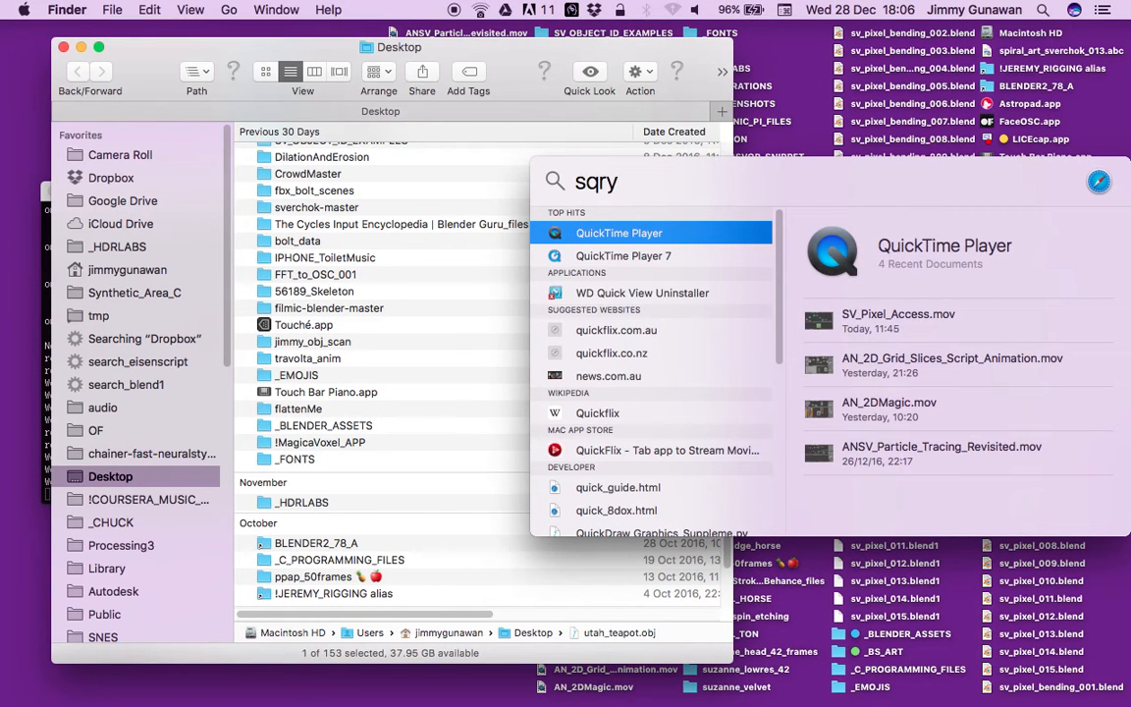
key("BackSpace")
type("t(1291")
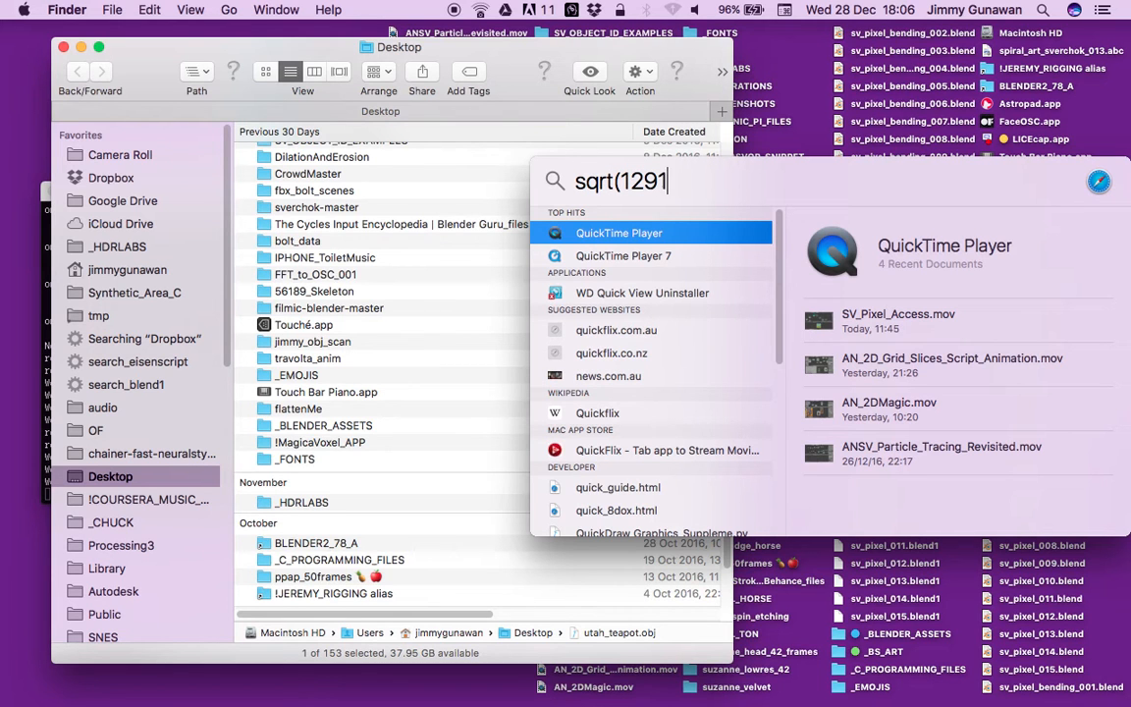
key("BackSpace")
type("2)")
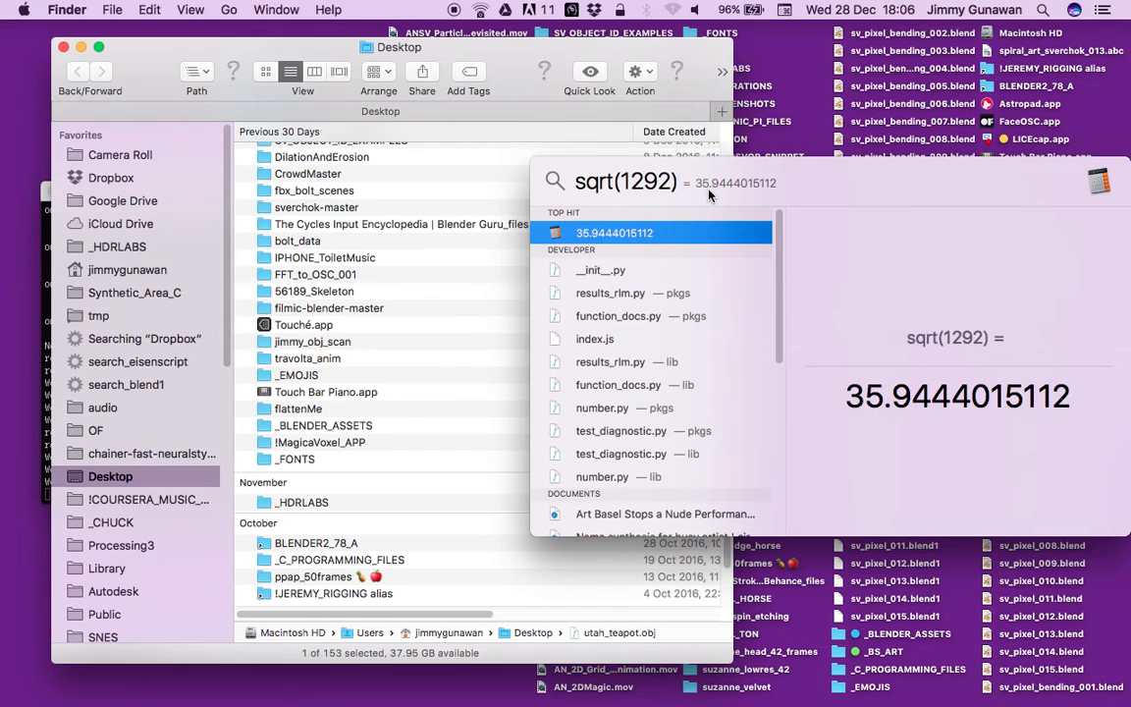
key("ctrl+Right")
key("ctrl+Right")
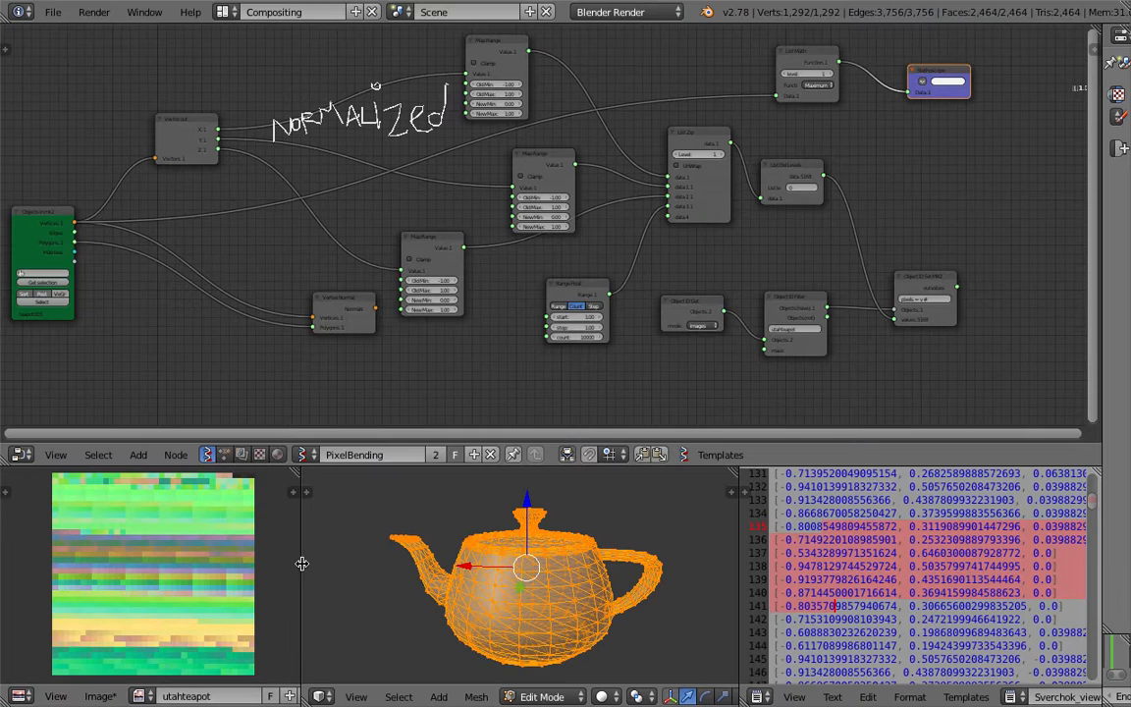
- Widen the image editor and try setting up a new blank image 36 px wide and 36 px high
left_click_drag(301, 562, 327, 597)
left_click(253, 695)
left_click(301, 567)
type("36")
key("Tab")
type("36")
key("Tab")
left_click(222, 588)
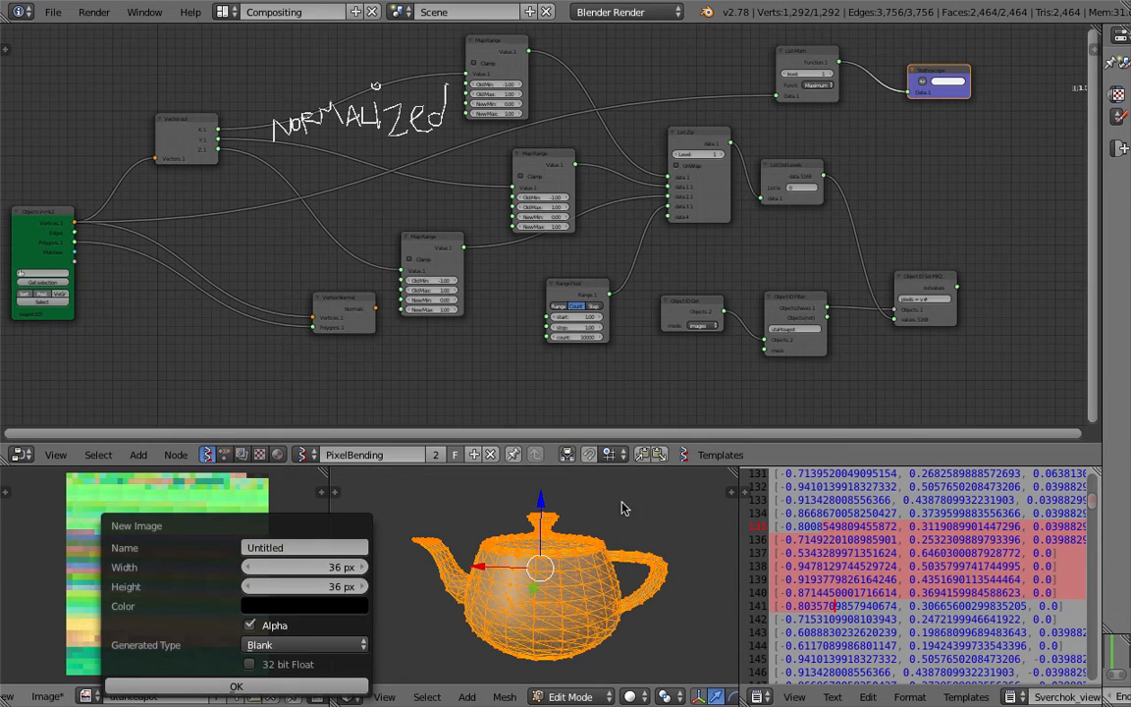
key("Escape")
- Move the unused Vertex Normal node away from the Map Range nodes, closer to Objects in mk2
mouse_move(447, 516)
middle_mouse_down()
mouse_move(391, 514)
mouse_move(428, 512)
middle_mouse_up()
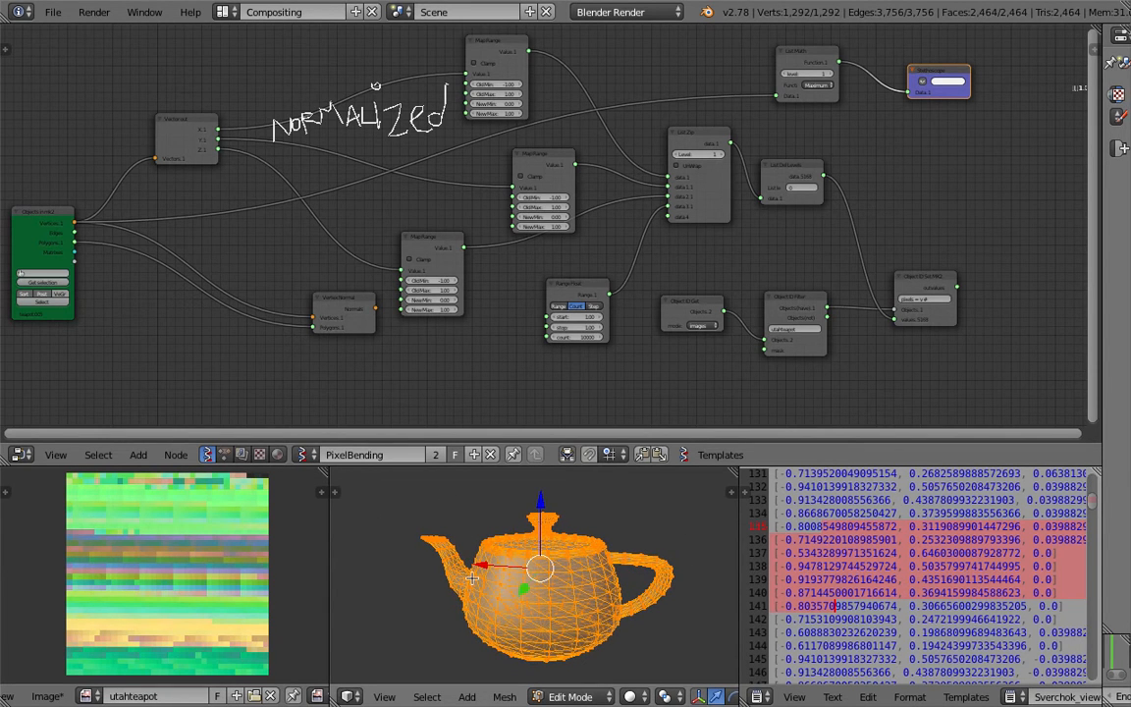
middle_click_drag(230, 283, 413, 269)
scroll(413, 269, "up", 4)
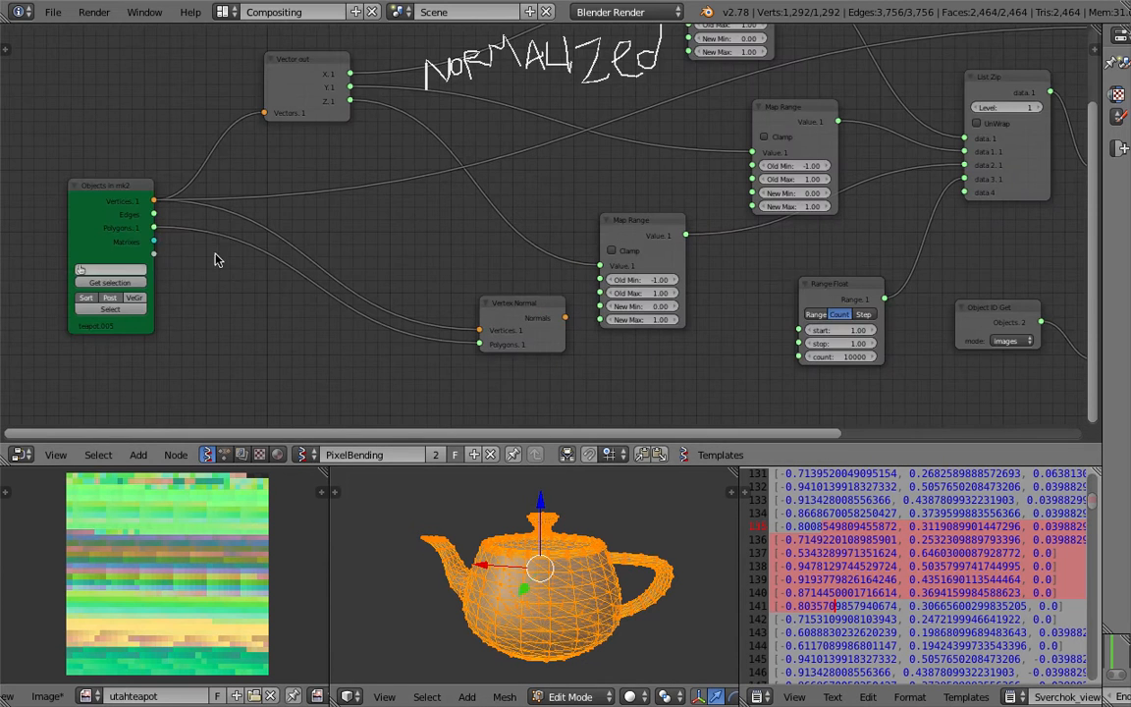
left_click_drag(155, 214, 177, 227)
left_click_drag(155, 226, 181, 232)
left_click_drag(491, 307, 389, 300)
scroll(446, 287, "down", 1)
scroll(446, 283, "down", 1)
middle_click_drag(467, 266, 432, 306)
left_click_drag(397, 325, 357, 307)
middle_click_drag(501, 600, 565, 578)
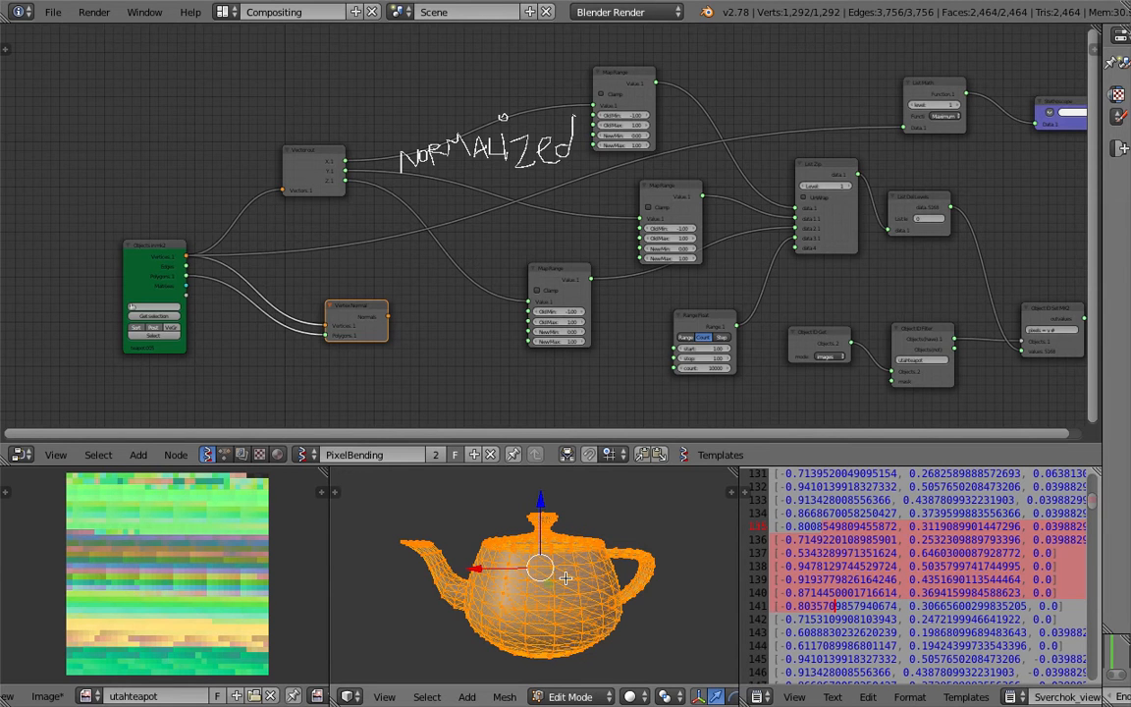
middle_click_drag(566, 579, 569, 550)
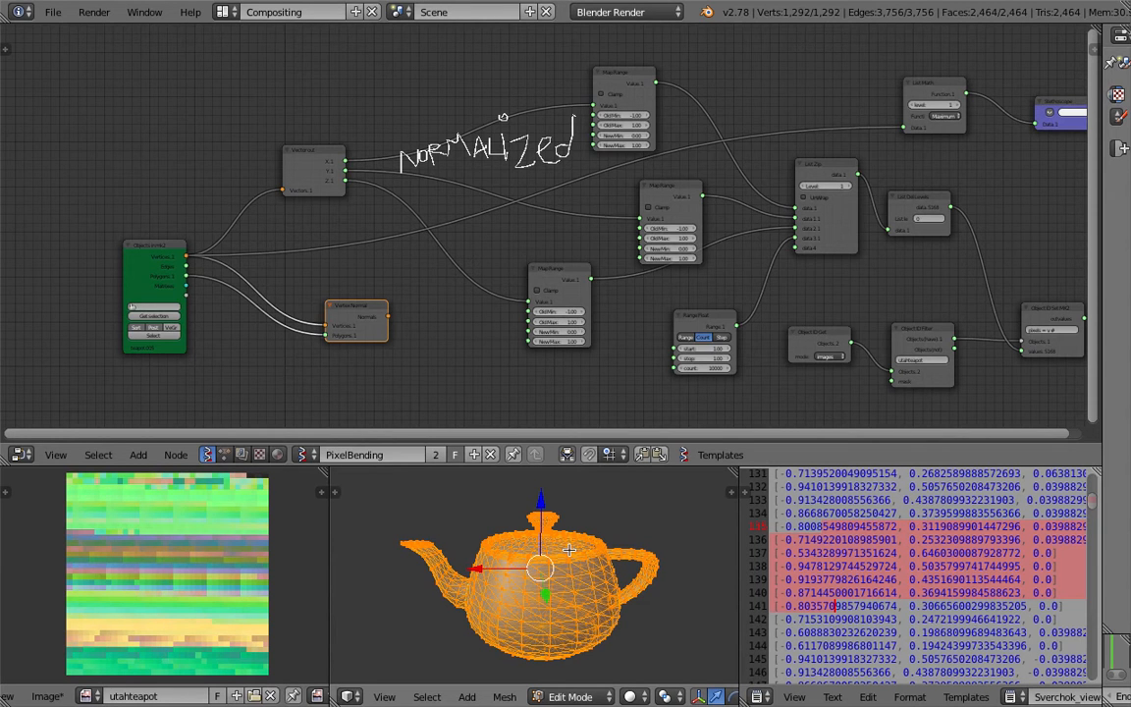
middle_click_drag(569, 550, 502, 536)
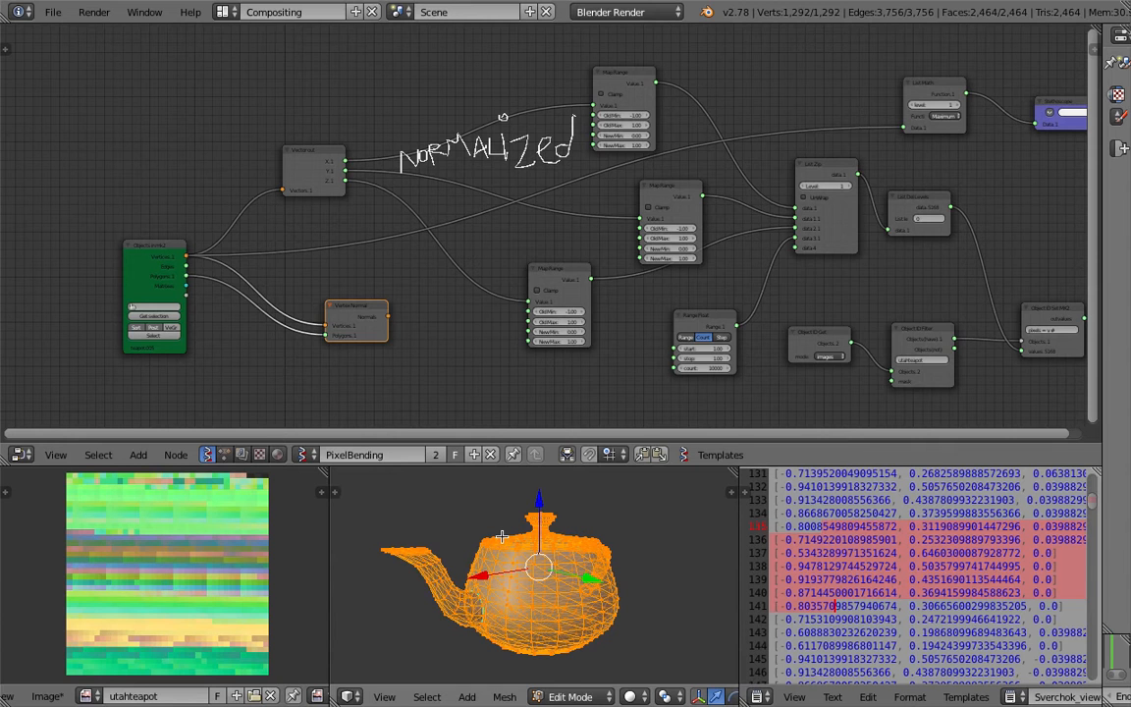
middle_click_drag(502, 536, 516, 565)
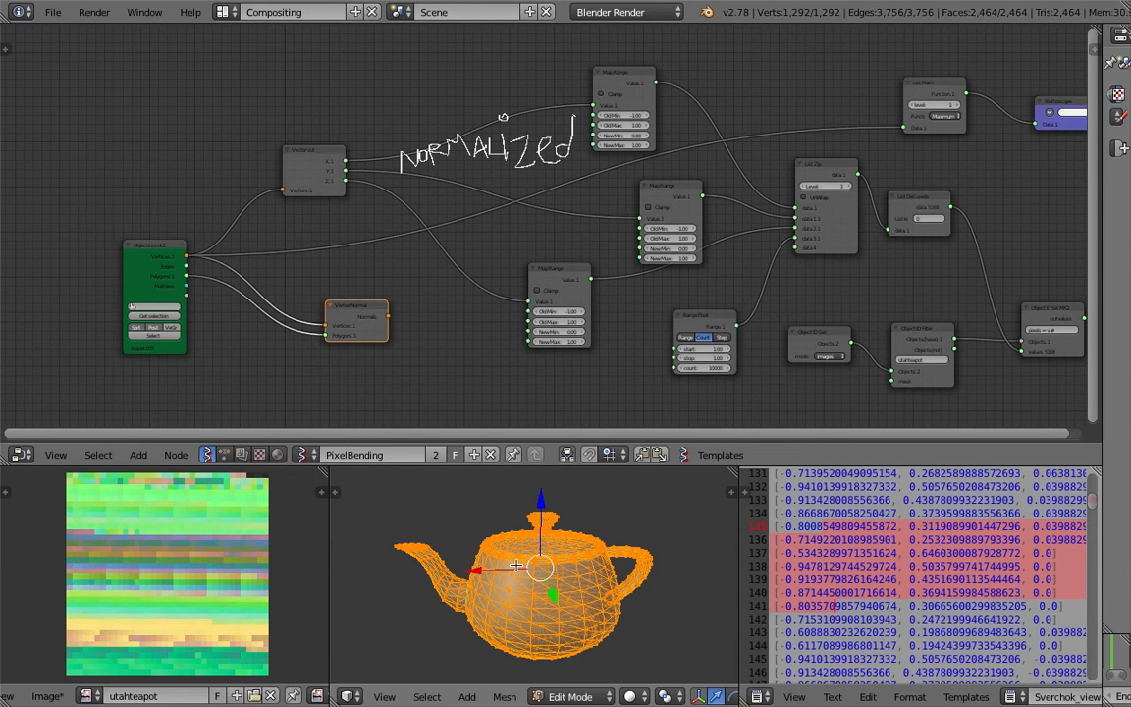
middle_click_drag(517, 567, 562, 587)
mouse_move(512, 529)
middle_mouse_down()
mouse_move(491, 510)
mouse_move(516, 531)
middle_mouse_up()
scroll(156, 543, "up", 1)
scroll(156, 541, "down", 1)
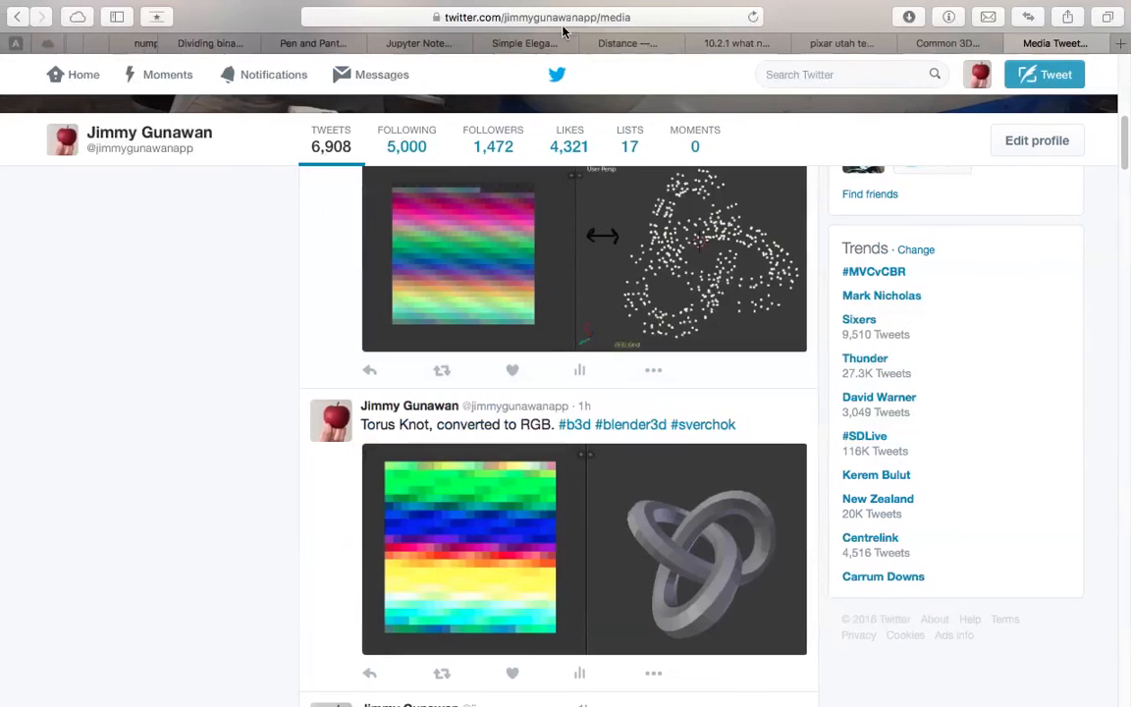
- Switch to Safari, search Google for a visual effects artist's name with "houdini RGB", and look through the results
left_click(567, 17)
type("ste")
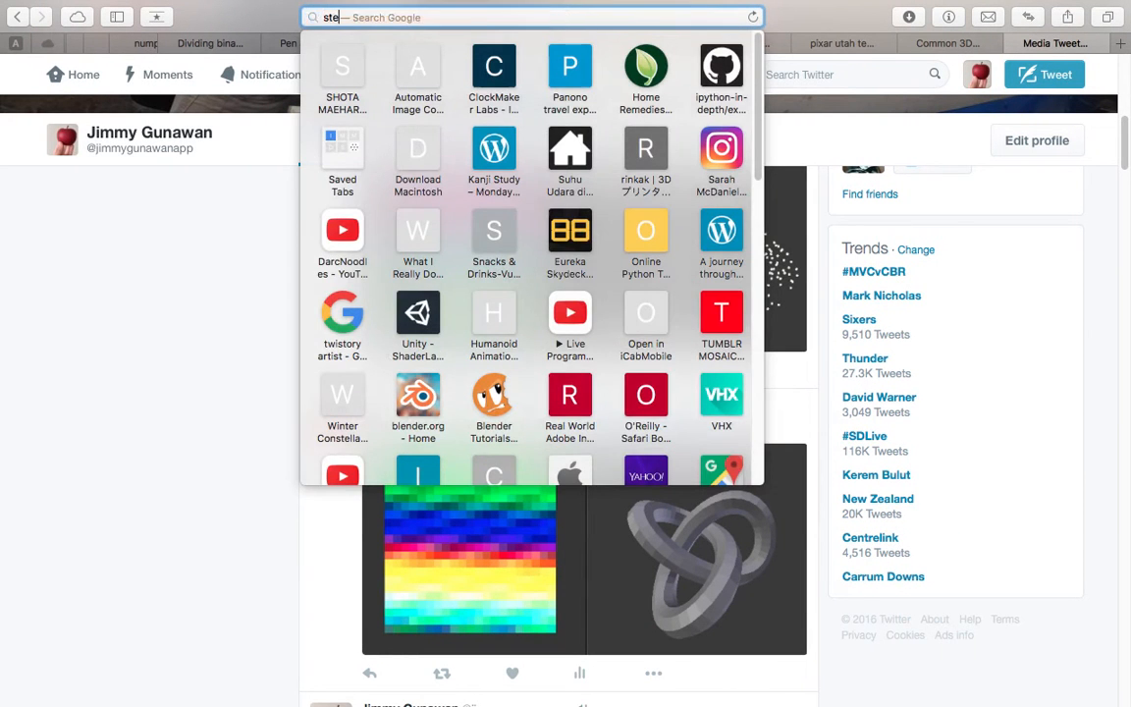
type("phen tucker")
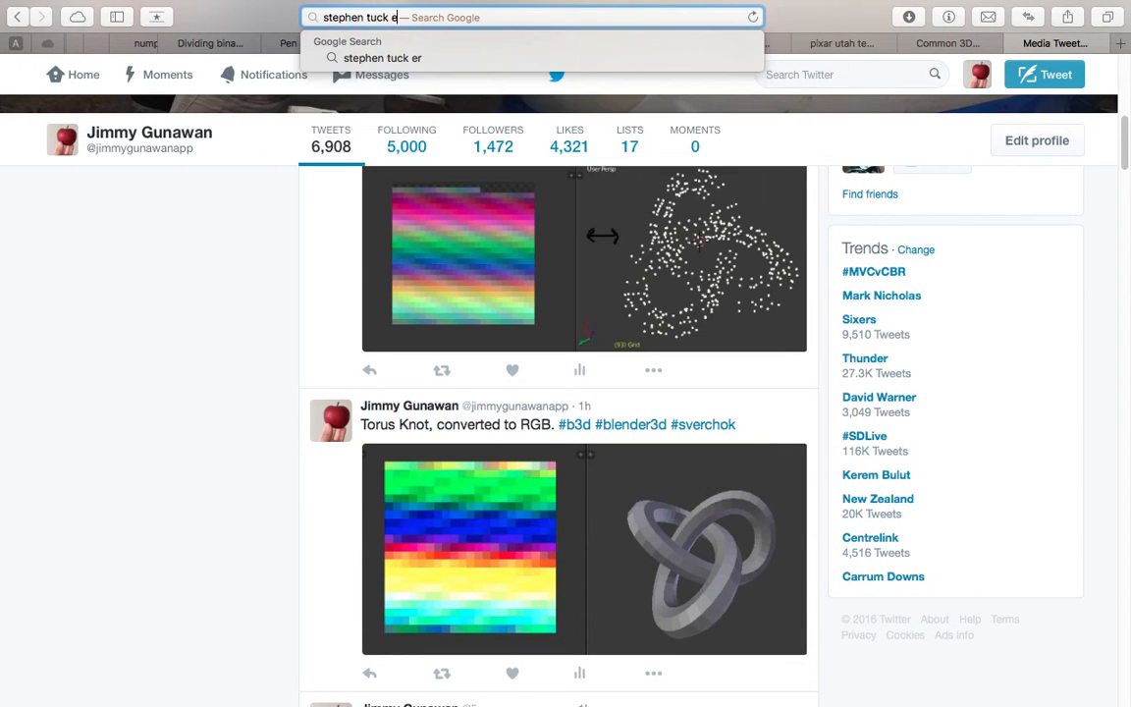
type(" houdini")
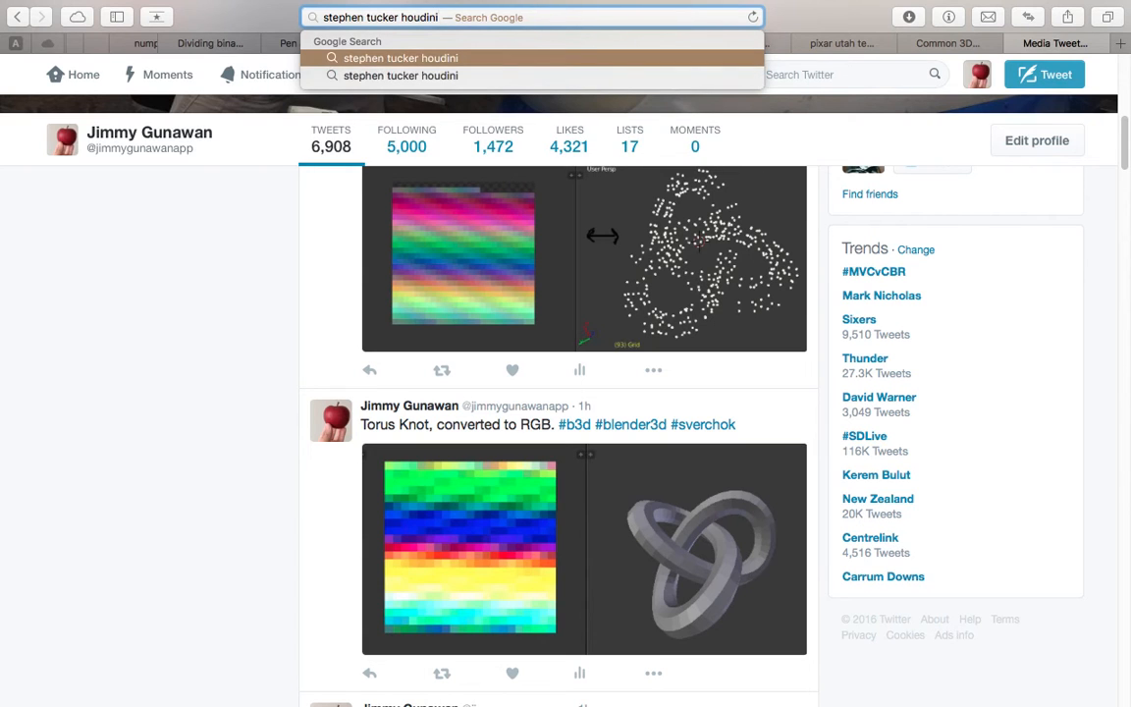
type(" RGB")
key("Return")
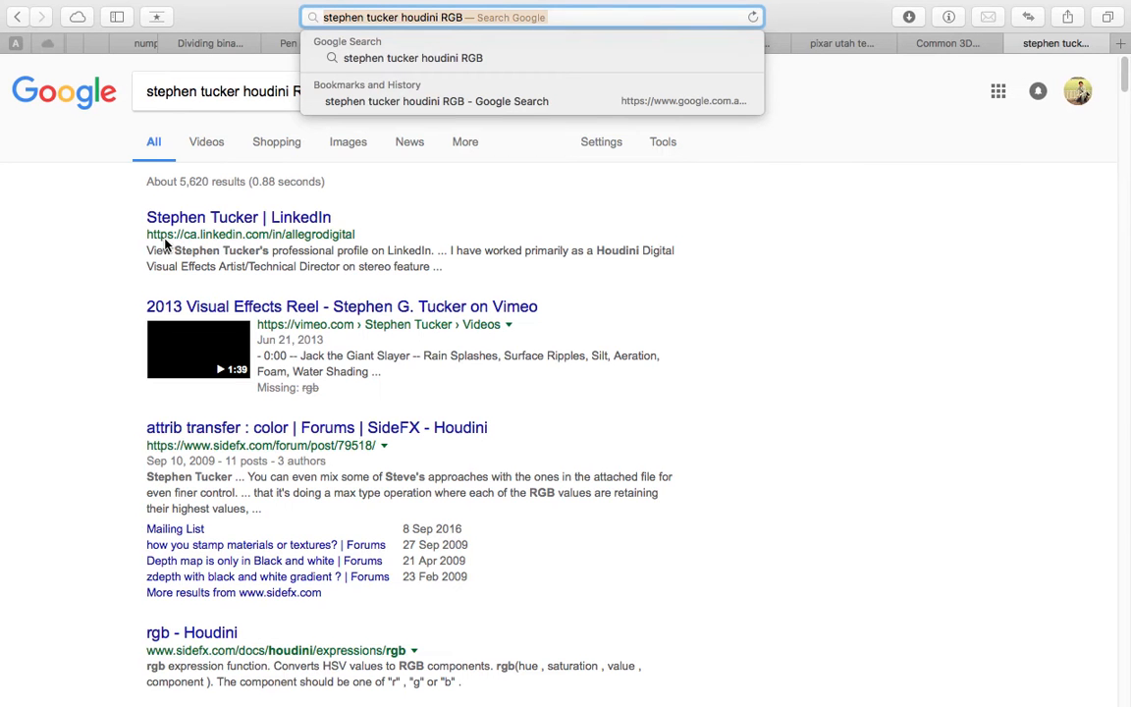
left_click(113, 255)
scroll(114, 296, "down", 2)
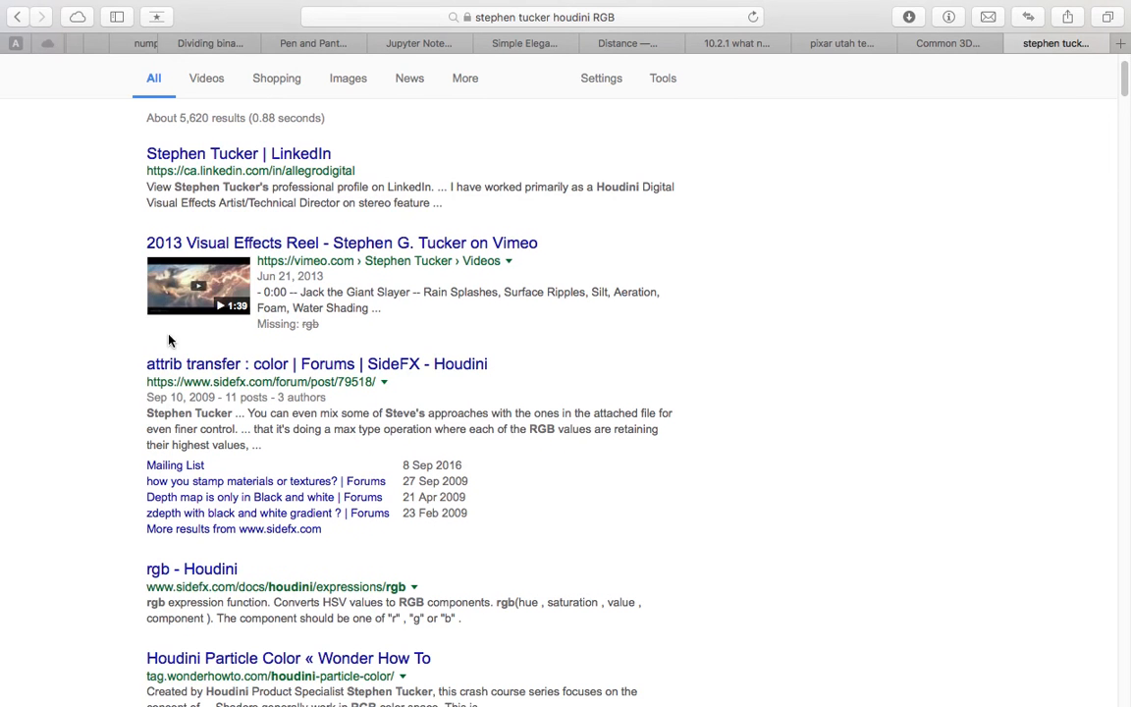
scroll(285, 442, "down", 6)
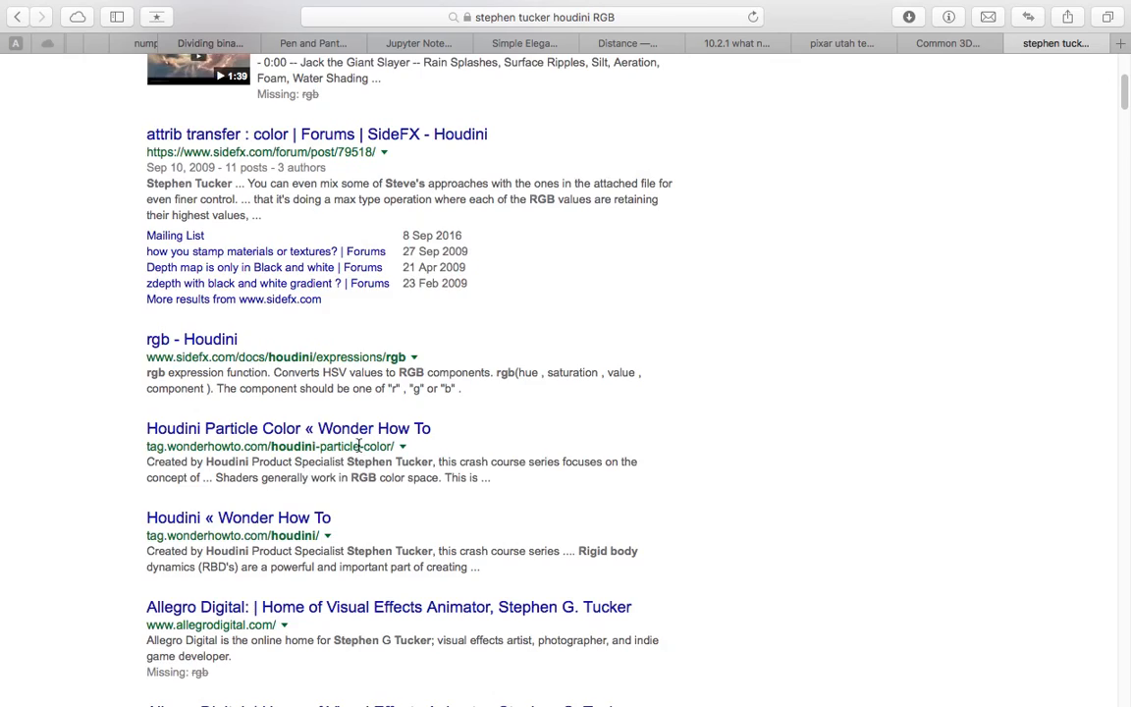
scroll(363, 462, "down", 10)
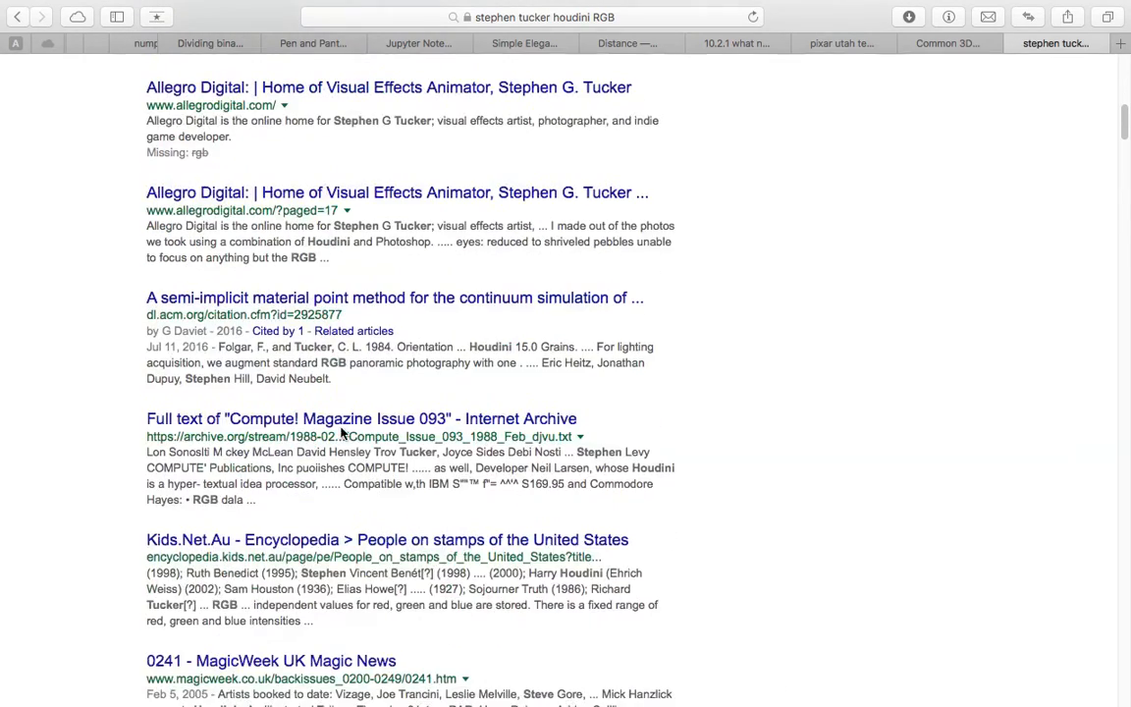
scroll(591, 350, "up", 8)
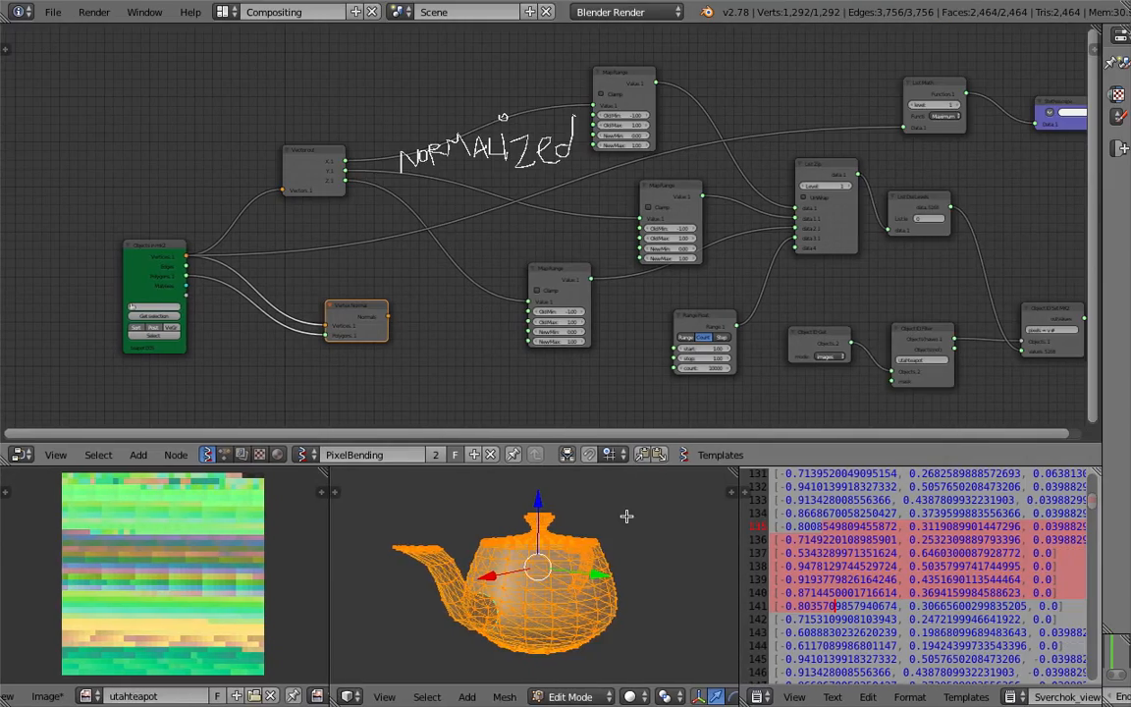
- Switch to Blender, return the teapot to Object Mode and delete it from the scene
key("Tab")
left_click(465, 532)
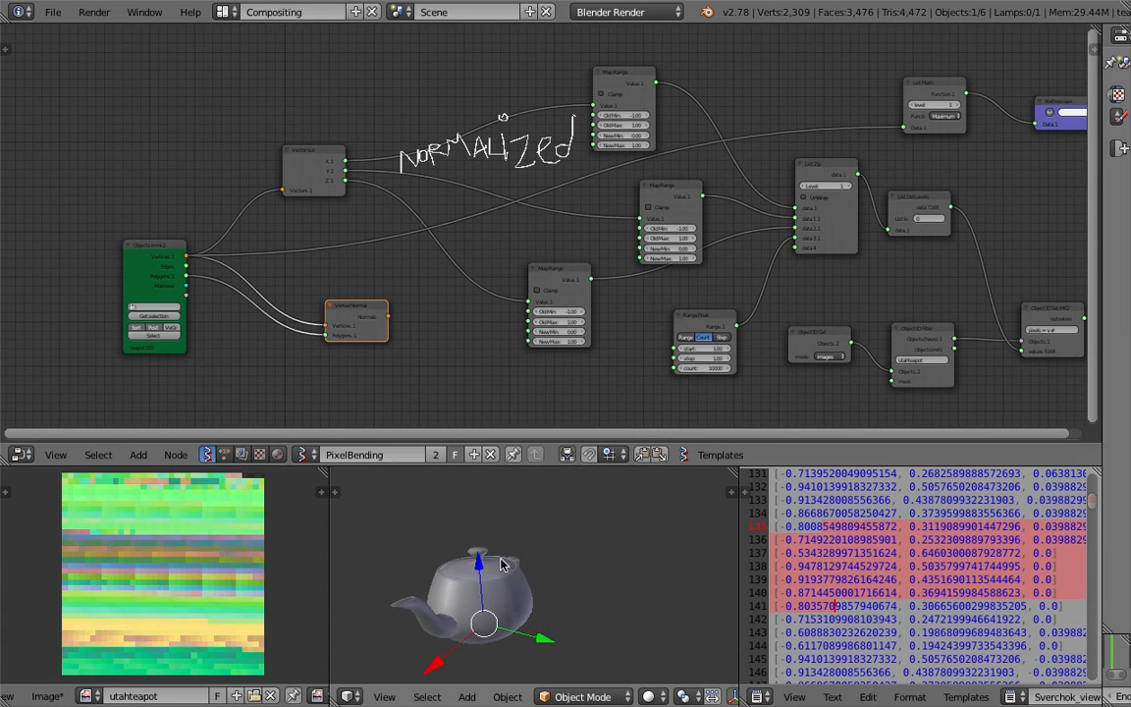
middle_click_drag(576, 557, 537, 551, "shift")
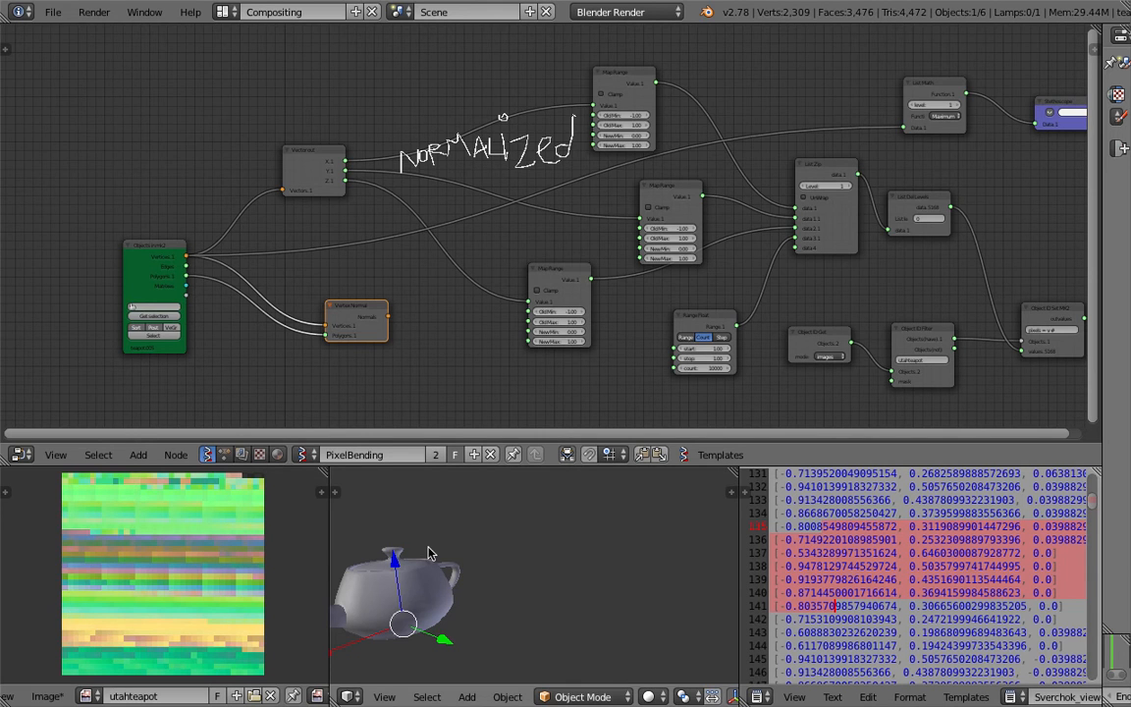
middle_click_drag(440, 567, 528, 579, "shift")
scroll(556, 567, "up", 1)
key("ctrl+Left")
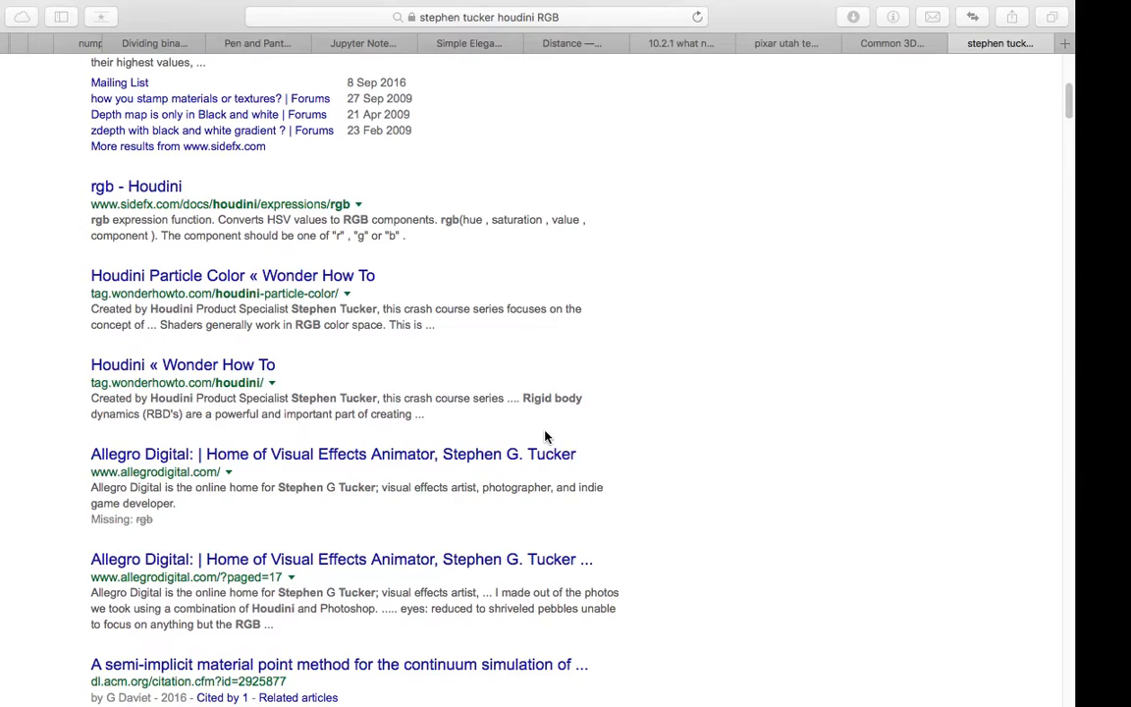
key("ctrl+Right")
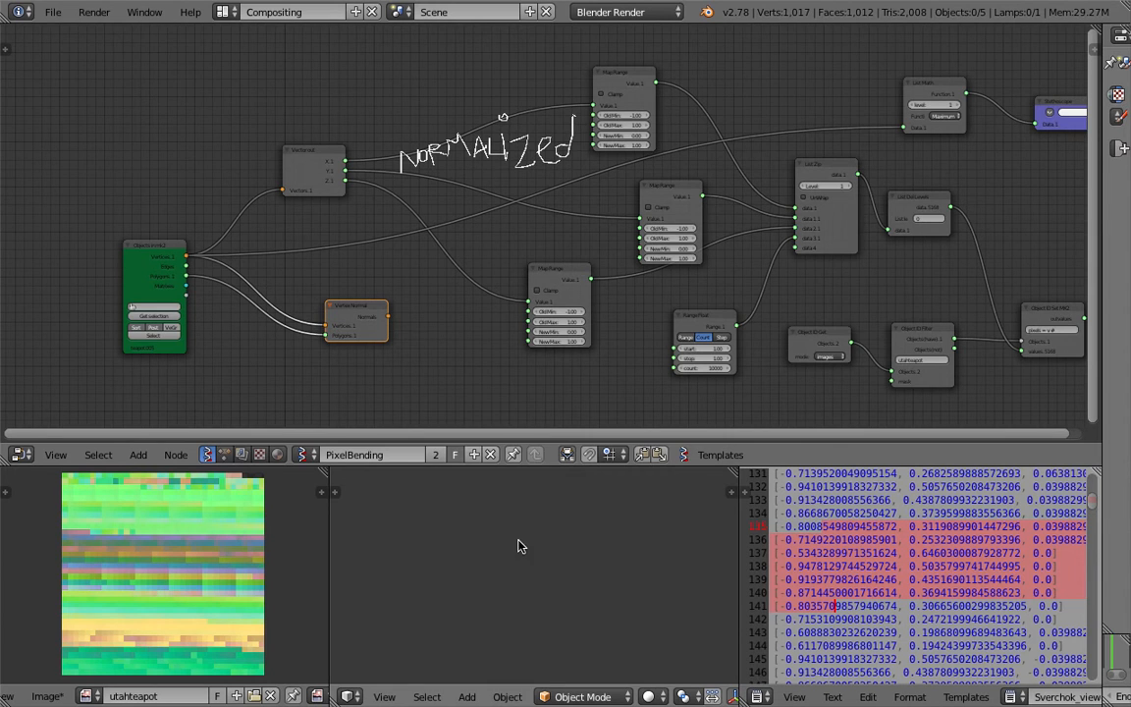
- Add an Ico Sphere mesh to the scene and frame it in the 3D view
key("shift+a")
mouse_move(476, 433)
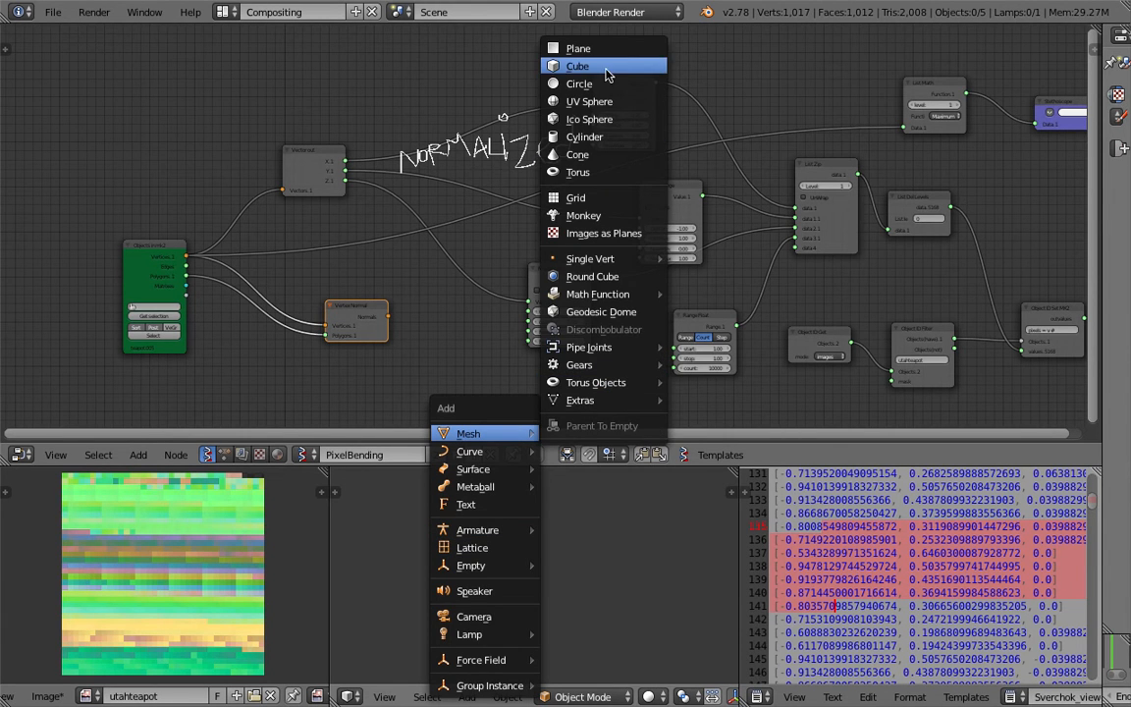
left_click(591, 120)
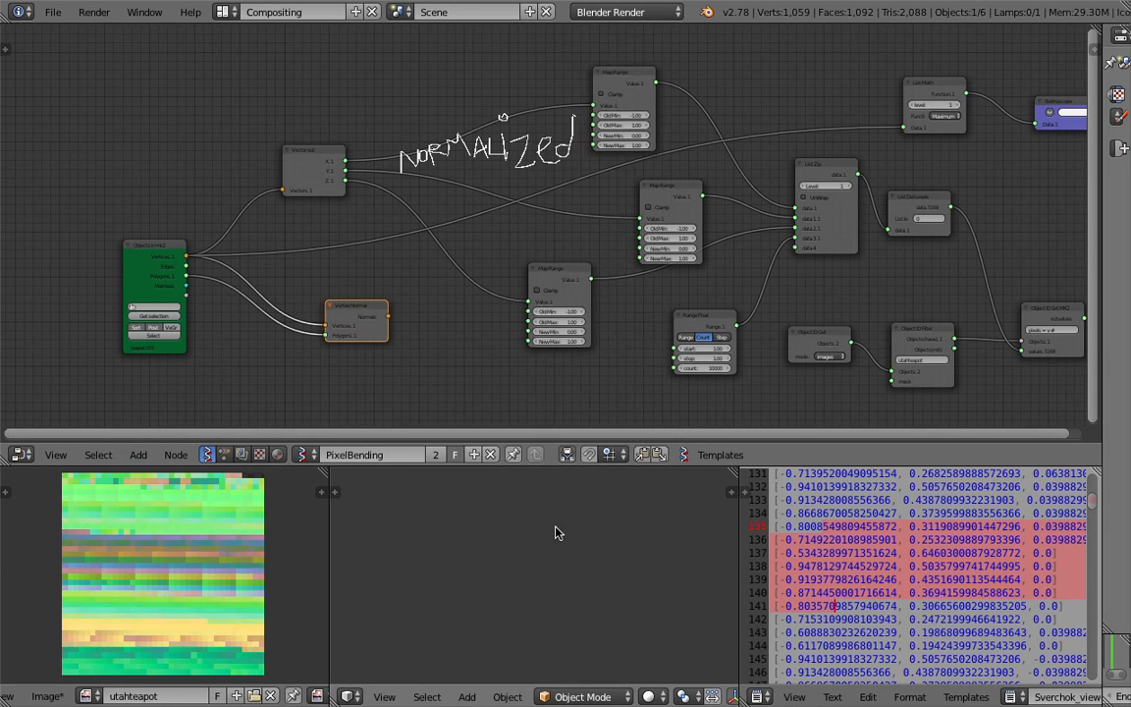
key("KP_Decimal")
scroll(548, 571, "down", 1)
middle_click_drag(574, 598, 544, 544)
- Widen the properties editor, add a Subdivision Surface modifier with 1 view subdivision to the icosphere and apply it
left_click_drag(1103, 363, 840, 122)
left_click(997, 35)
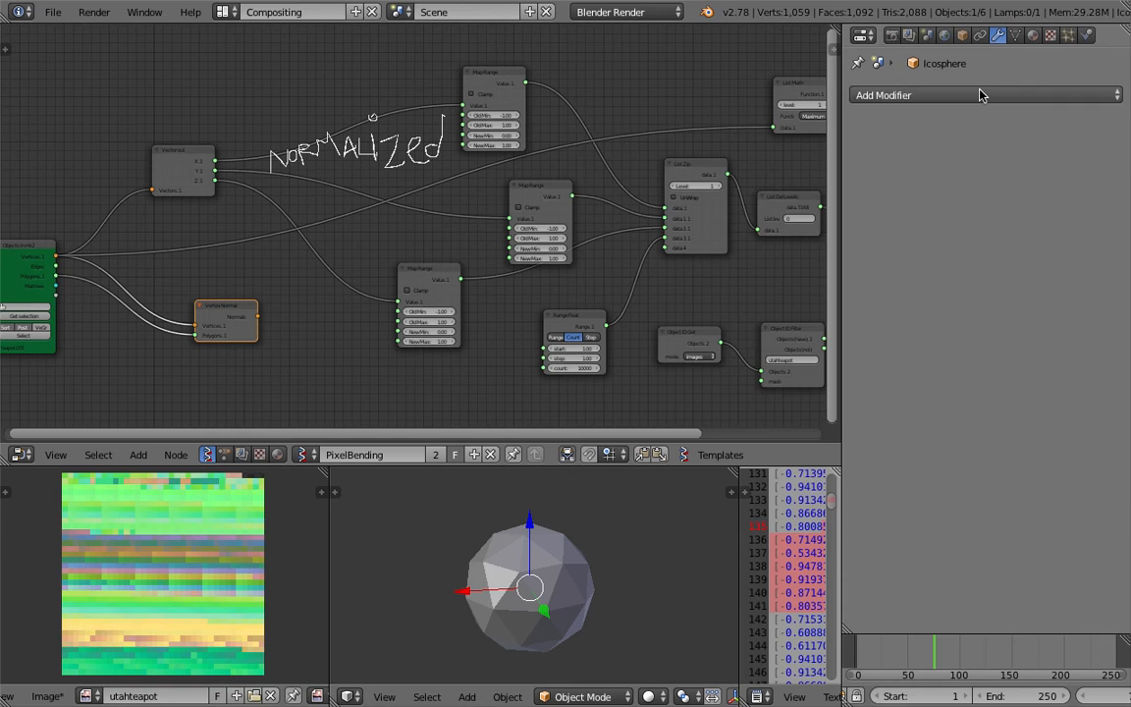
left_click(980, 95)
left_click(811, 388)
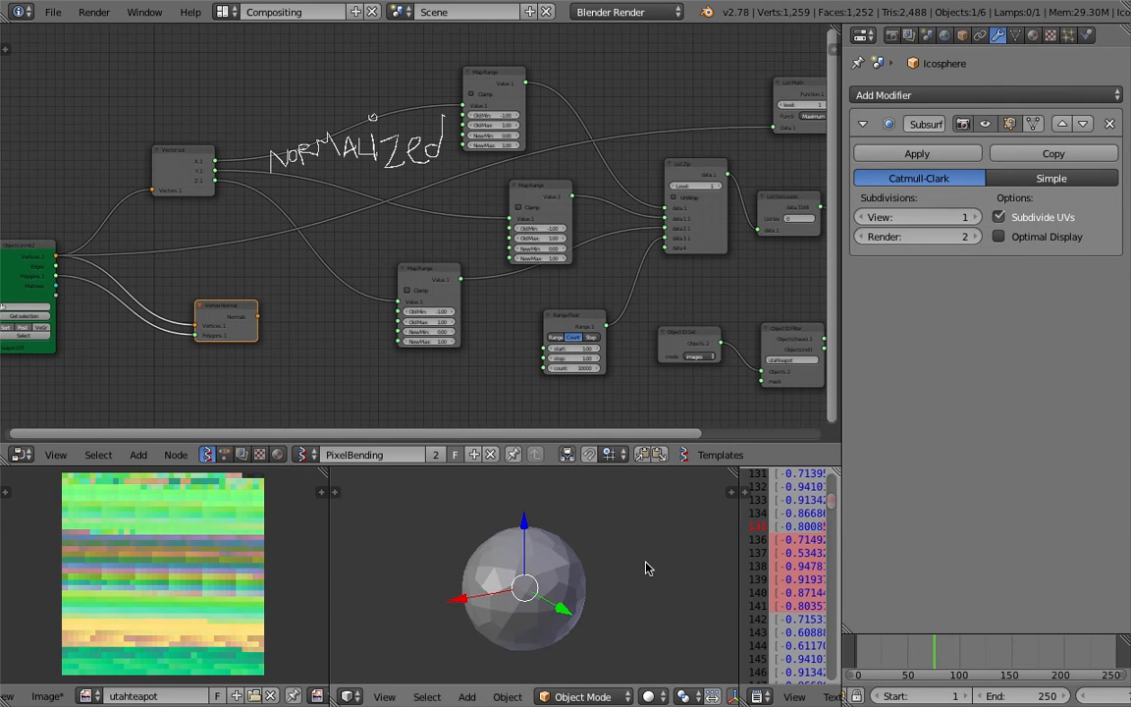
left_click(869, 151)
- Examine the subdivided icosphere's mesh in wireframe shading and in Edit Mode, ending in Object Mode
middle_click_drag(570, 529, 565, 567)
key("z")
key("z")
key("z")
key("z")
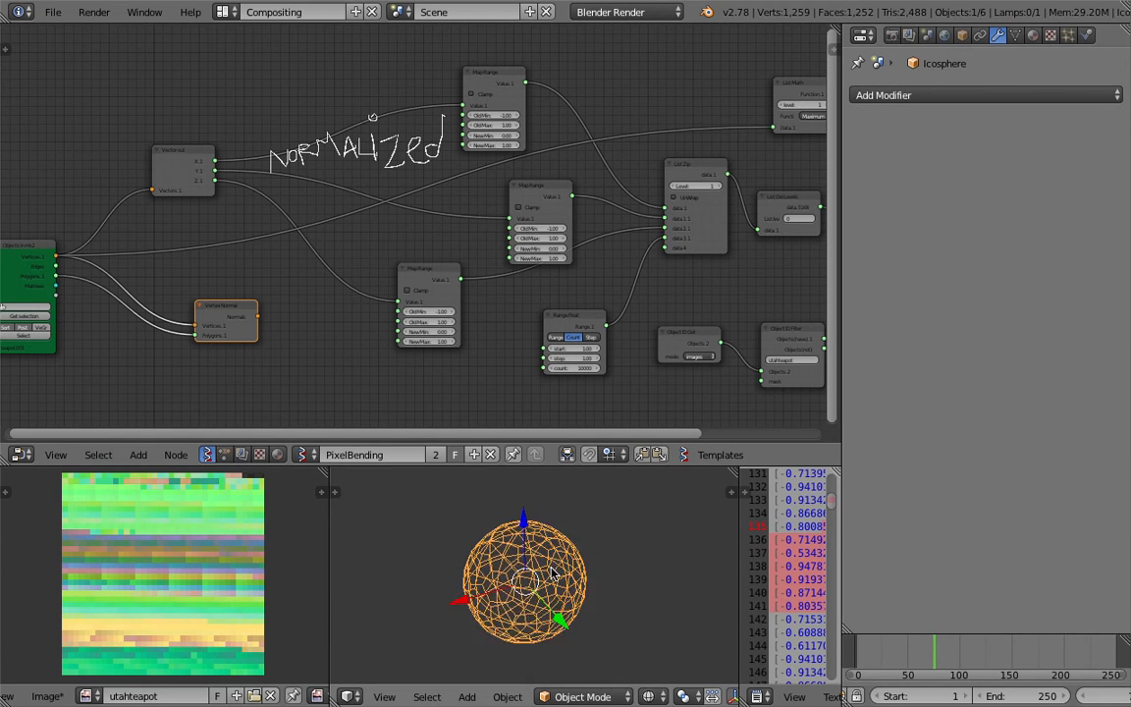
key("z")
key("z")
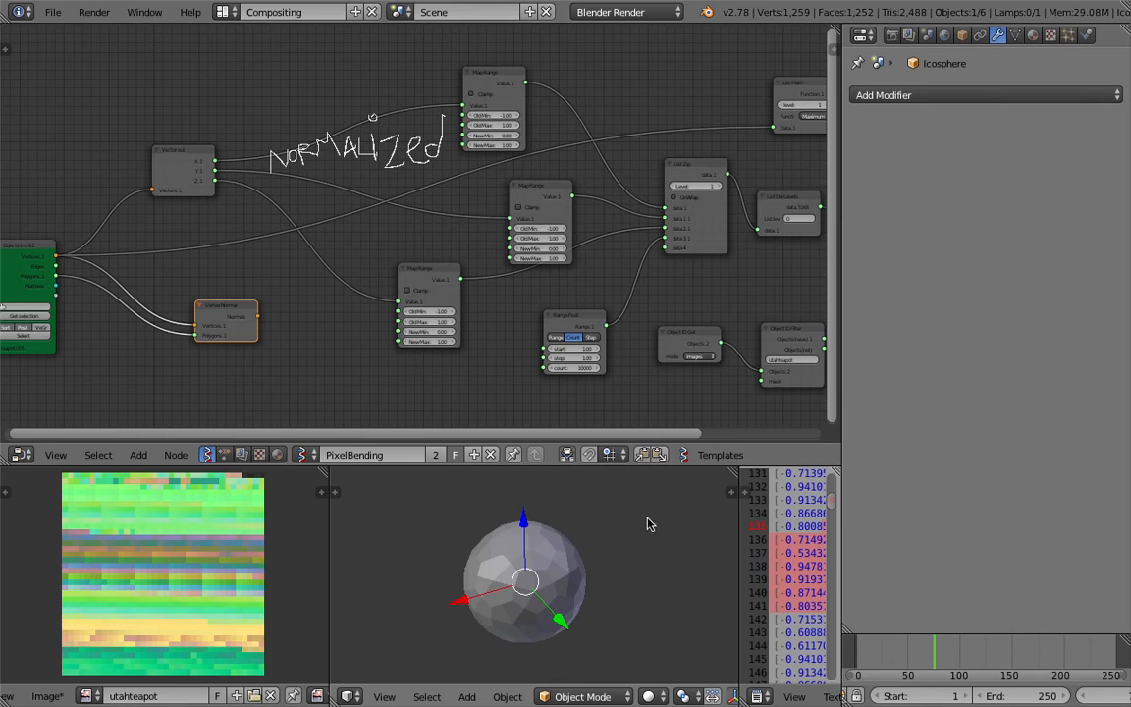
key("z")
left_click(613, 551)
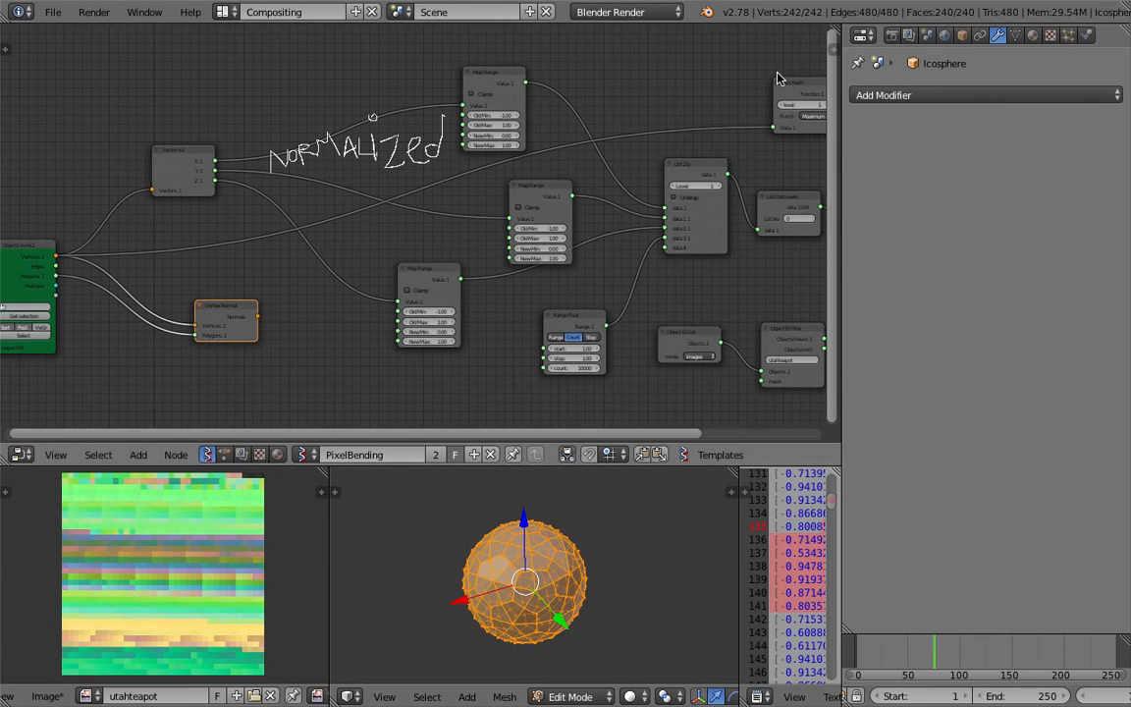
key("Tab")
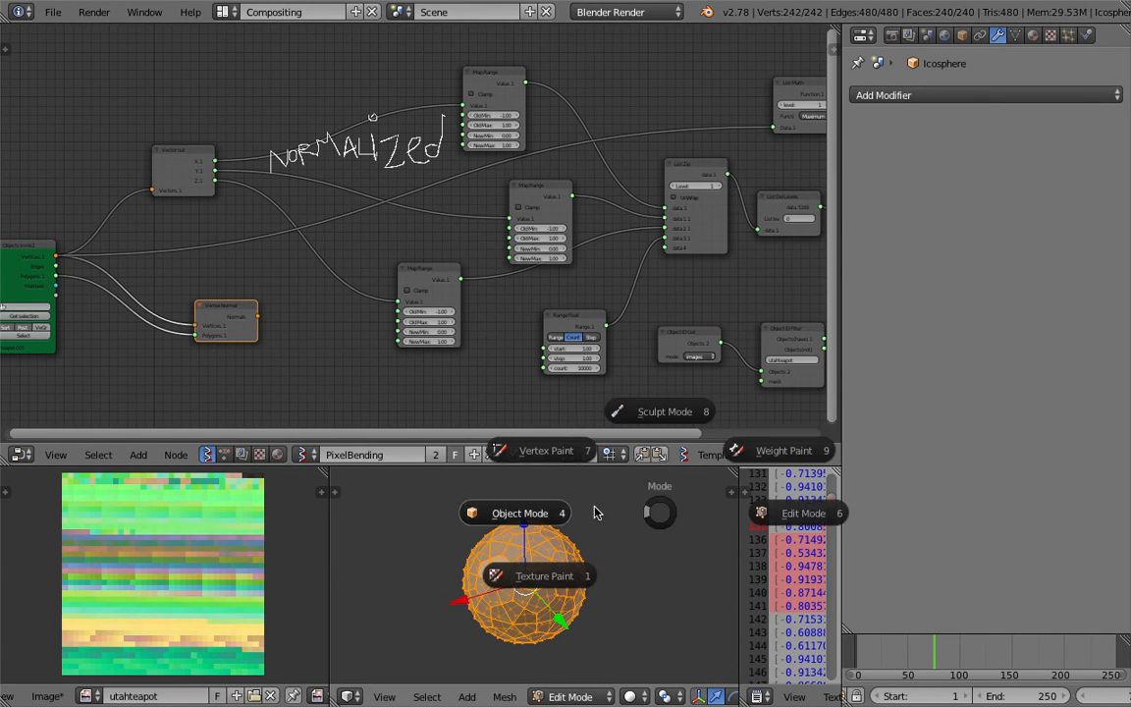
left_click(596, 512)
- Add a second Subdivision Surface modifier to the icosphere at view level 1 and apply it
left_click(946, 93)
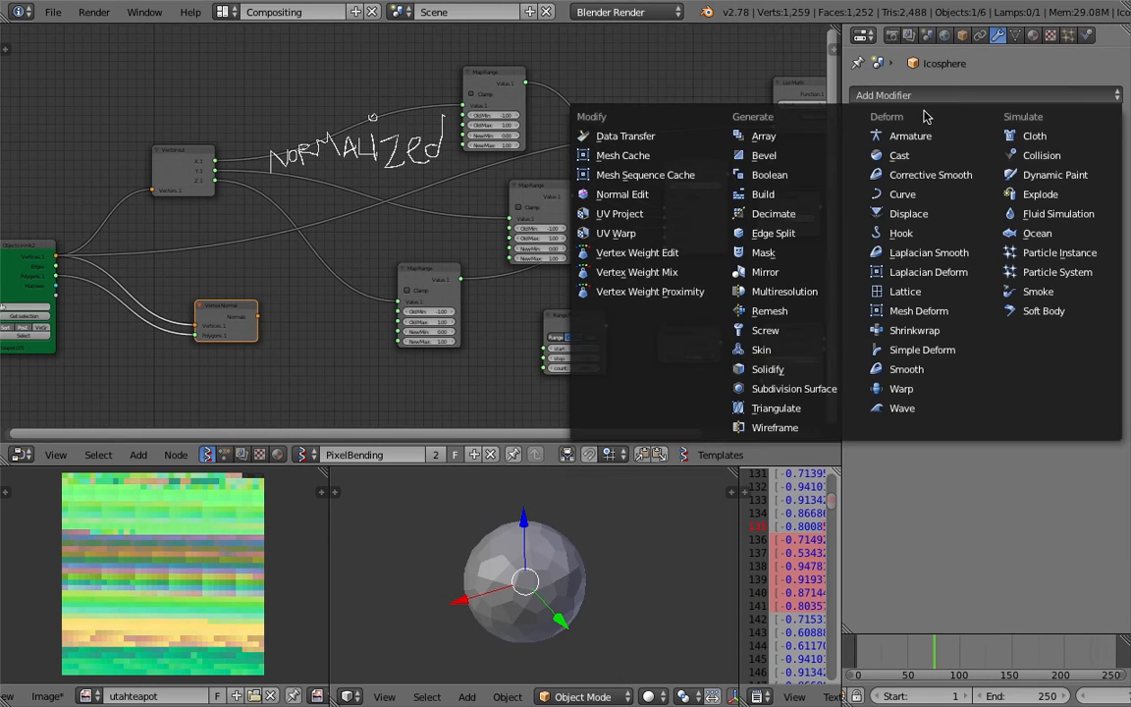
left_click(829, 389)
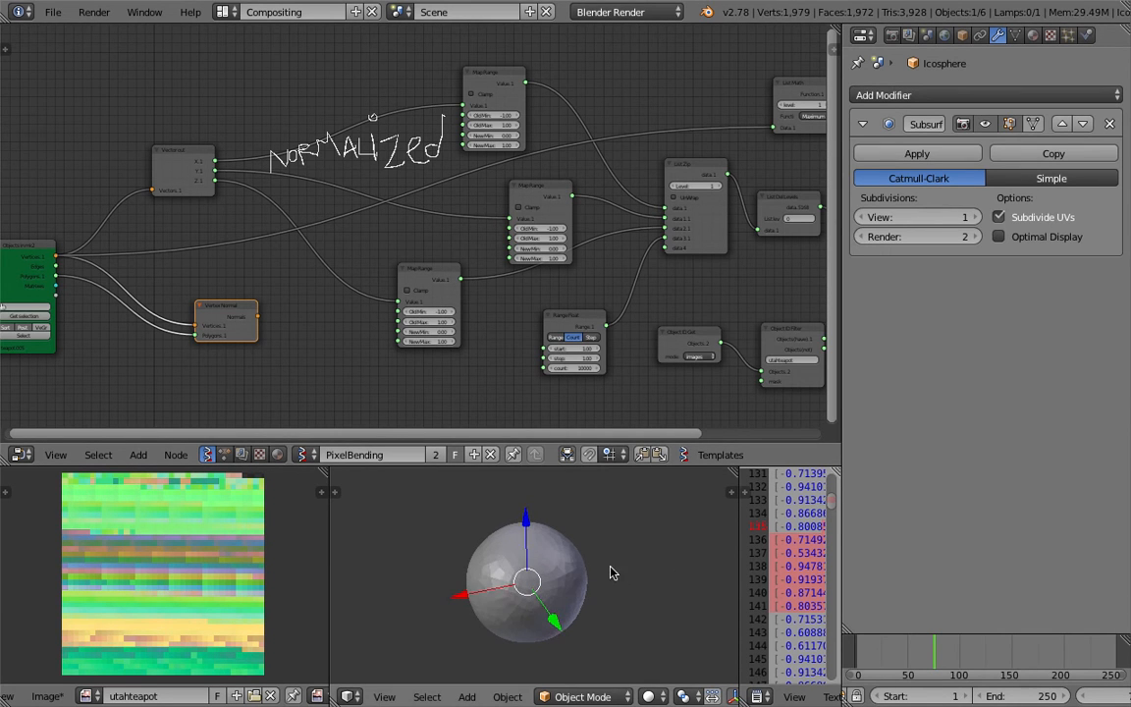
left_click(898, 154)
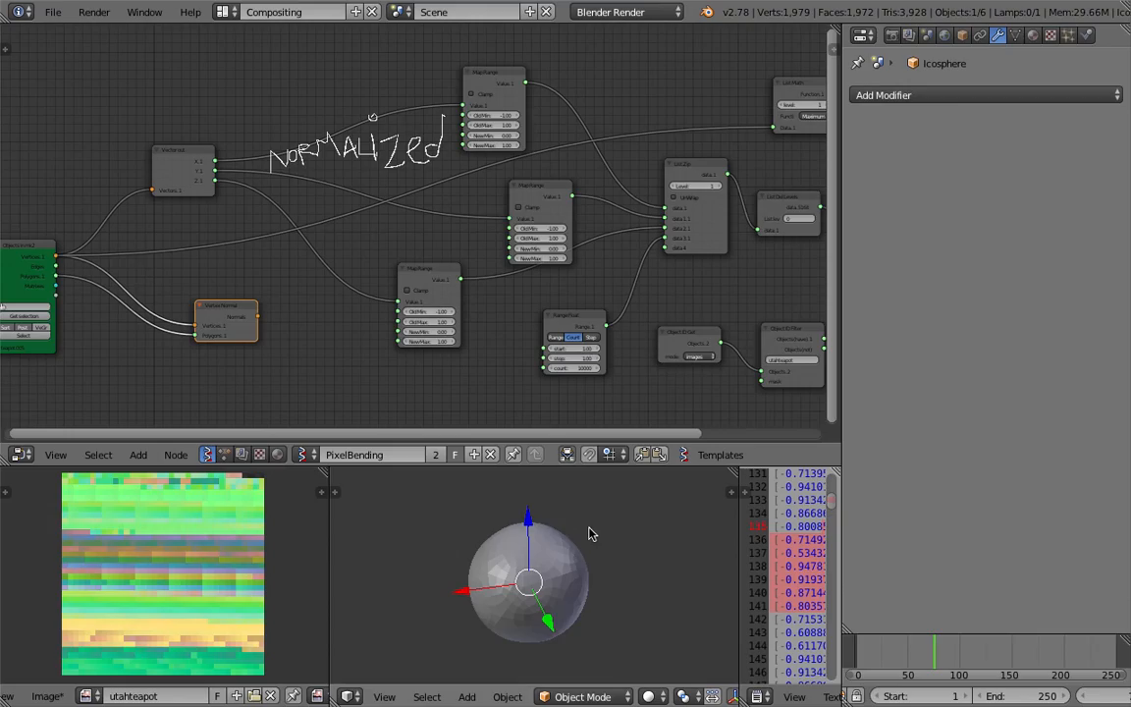
- Switch to the Finder desktop, calculate sqrt(1979) with the macOS Spotlight search, and return to Blender
key("ctrl+Left")
key("ctrl+Left")
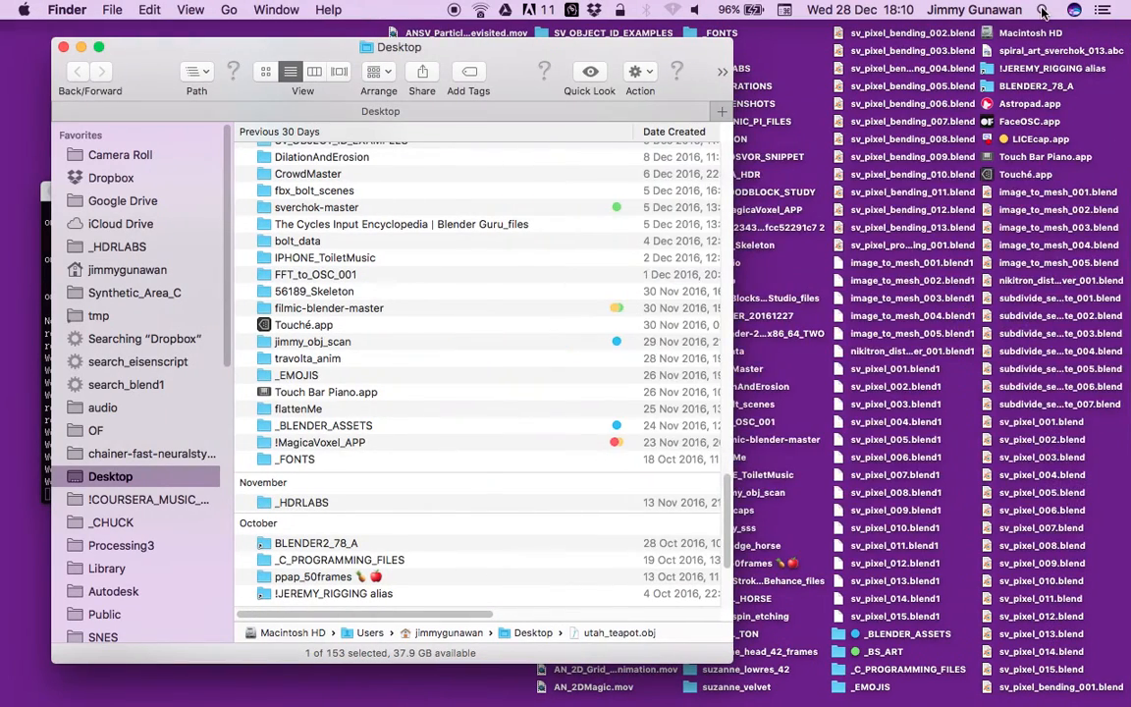
left_click(1042, 11)
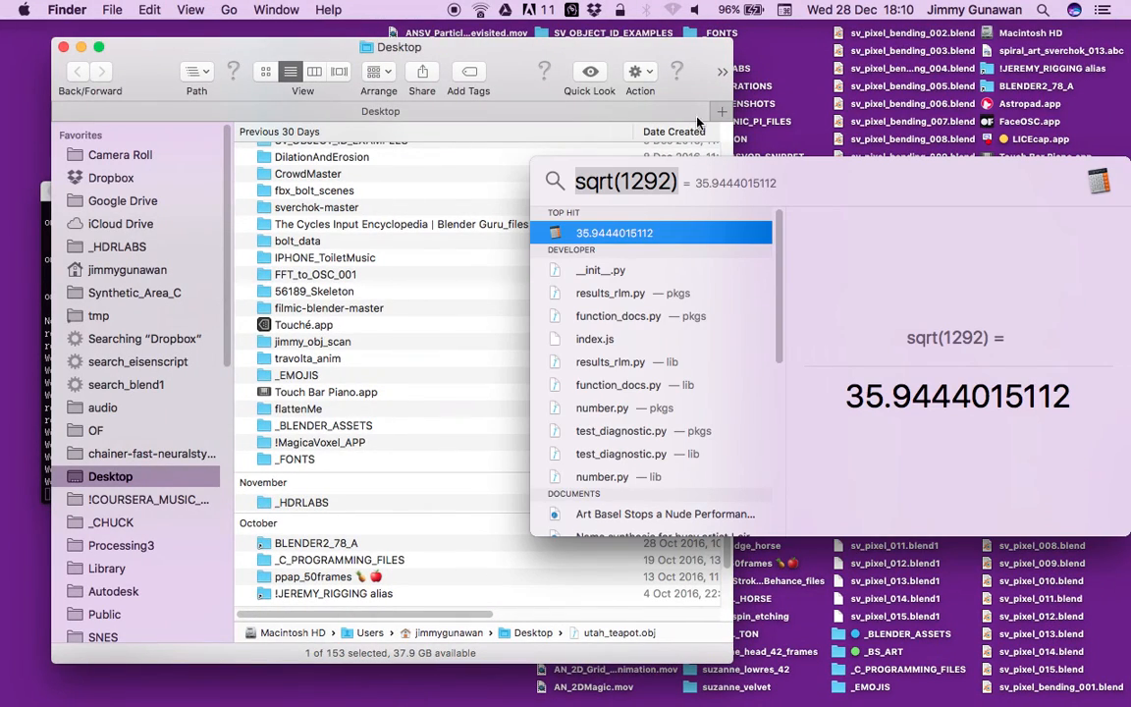
double_click(636, 179)
type("19")
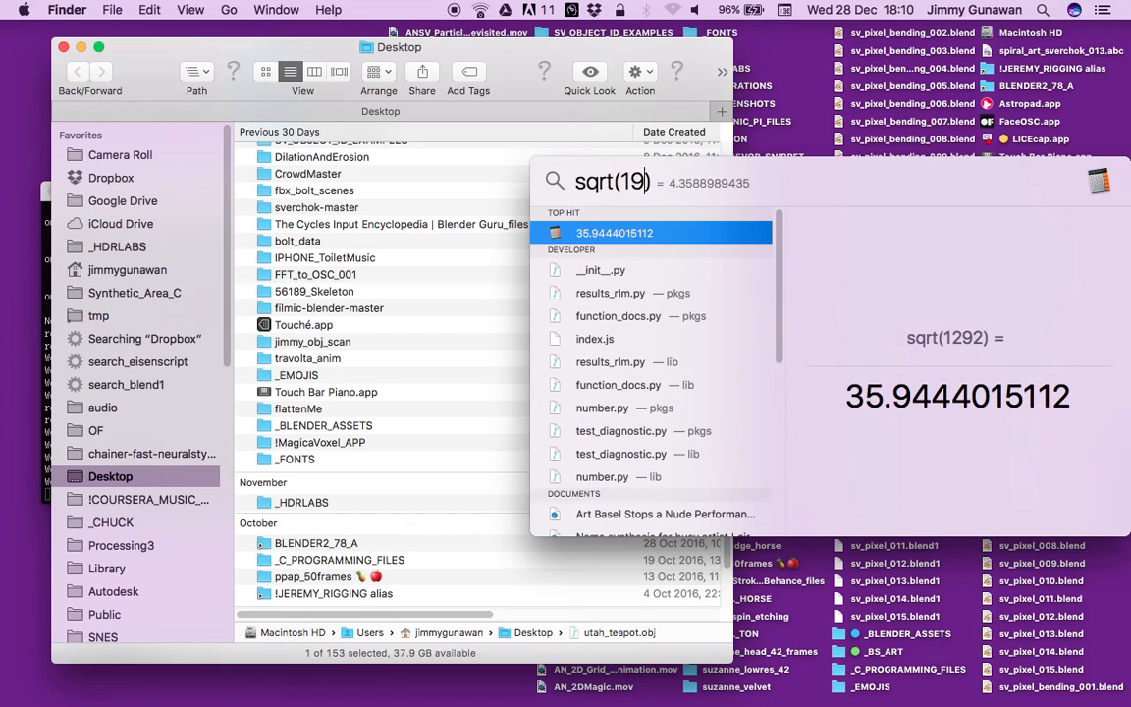
type("79")
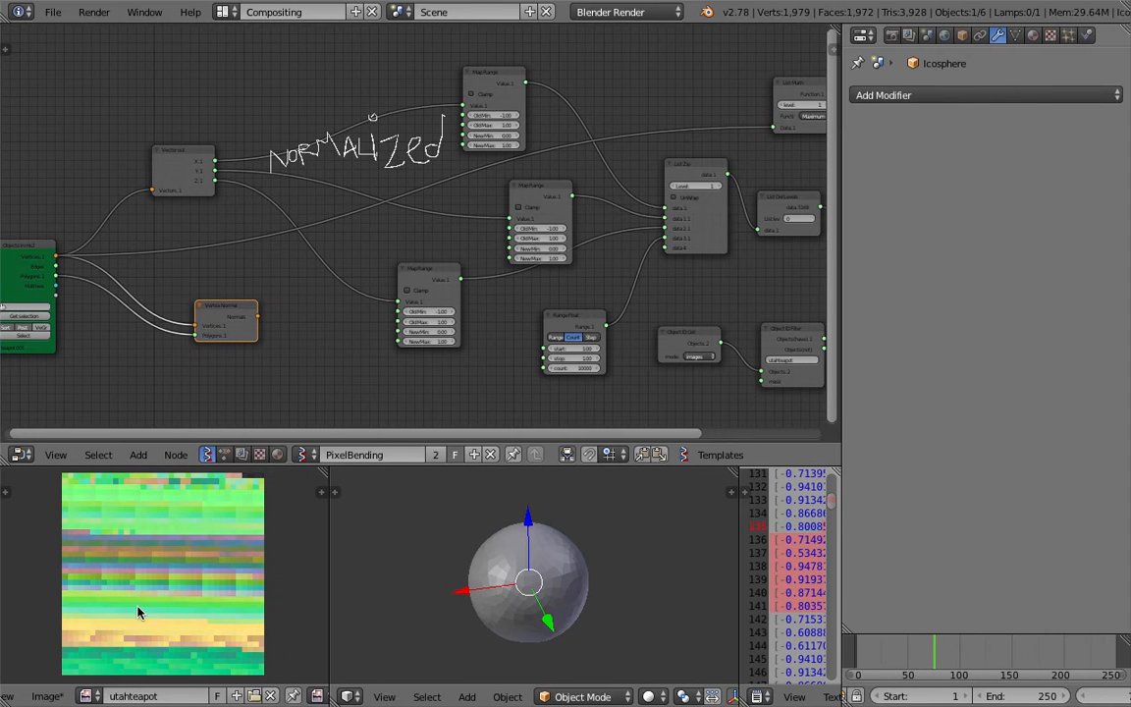
- Create a new blank image 45 px wide and 45 px high and rename it ico
left_click(236, 696)
left_click(330, 567)
type("3")
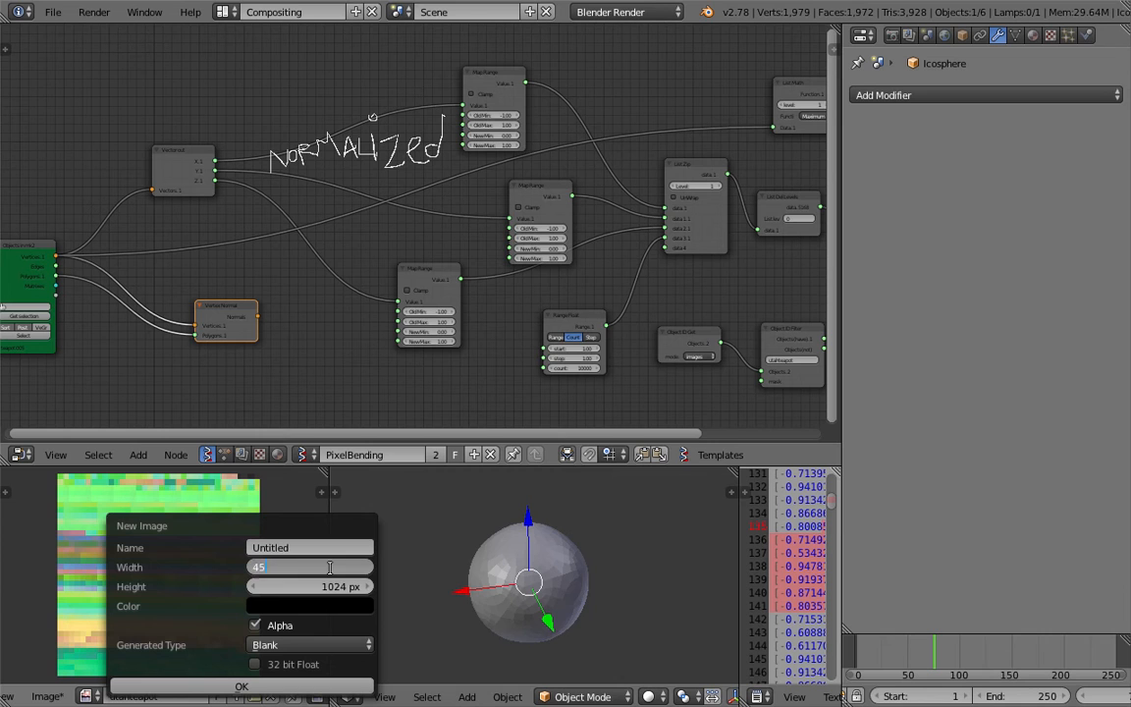
type("5")
key("Tab")
type("45")
key("Return")
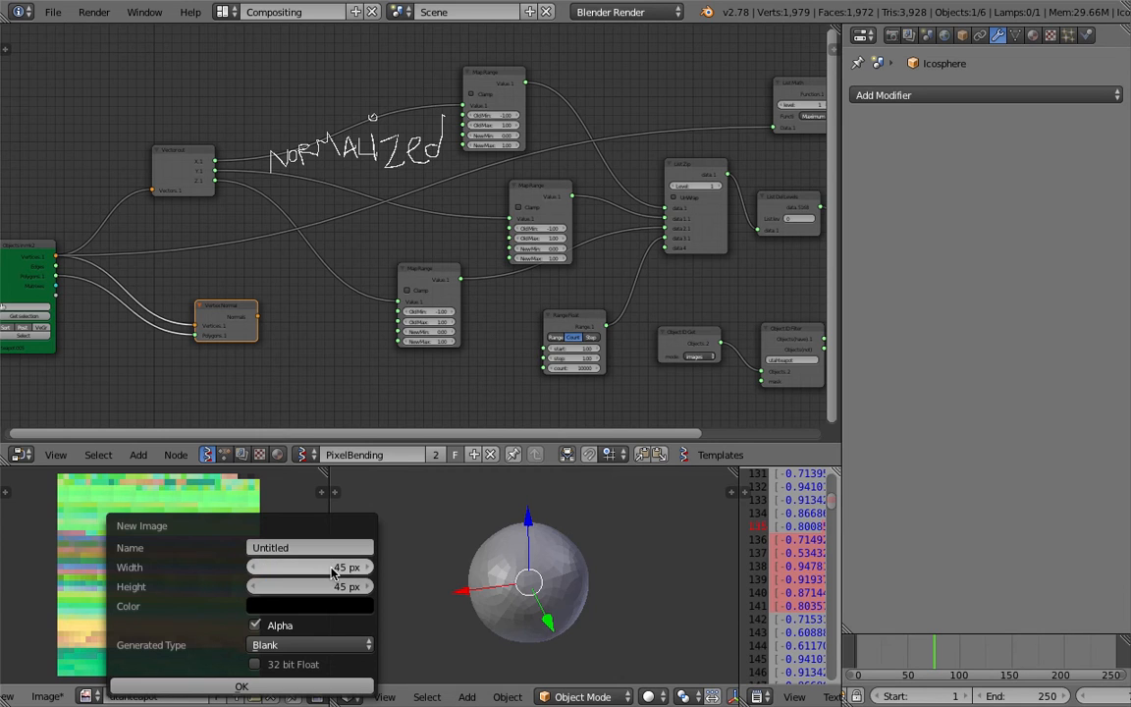
left_click(303, 681)
left_click(185, 685)
type("ico")
key("Return")
- Set the Object ID Filter node's name filter to ico
middle_click_drag(363, 323, 527, 310)
scroll(398, 328, "up", 3)
middle_click_drag(593, 273, 221, 276)
middle_click_drag(602, 203, 295, 214)
scroll(455, 197, "up", 3)
middle_click_drag(454, 198, 491, 254)
middle_click_drag(475, 192, 480, 195)
middle_click_drag(293, 356, 520, 204)
left_click(693, 324)
type("ico")
key("Return")
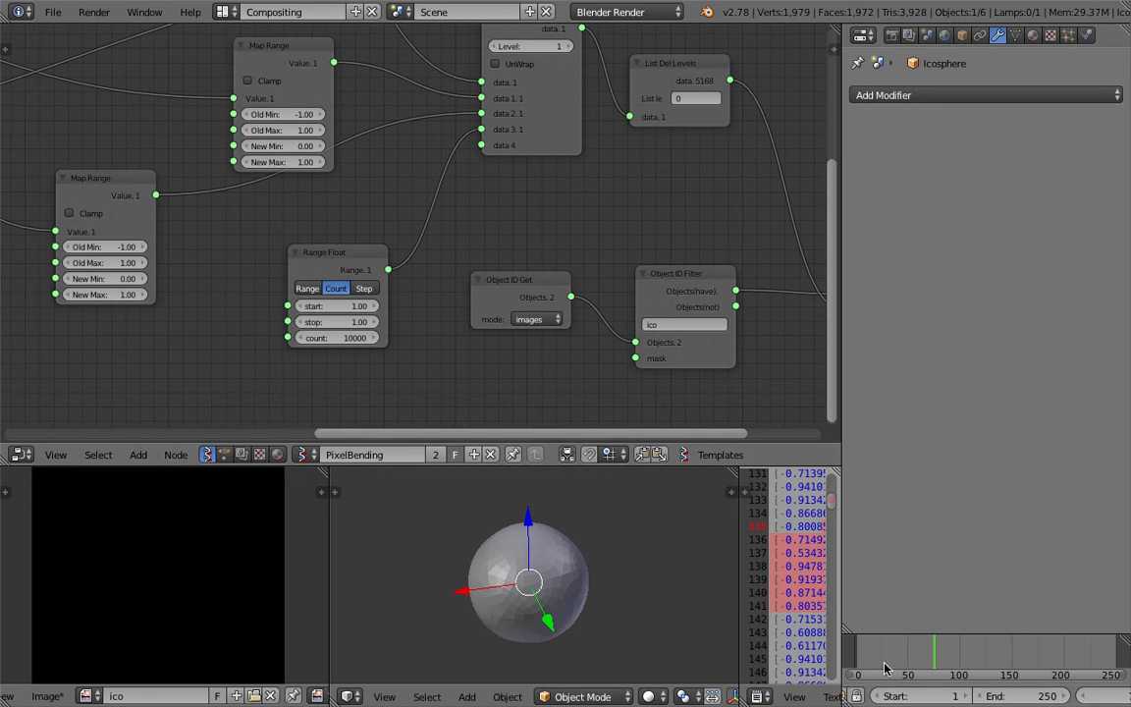
- Load the selected icosphere into the Objects in mk2 node and change the timeline frame to refresh the ico image
scroll(412, 324, "down", 3)
middle_click_drag(245, 289, 543, 315)
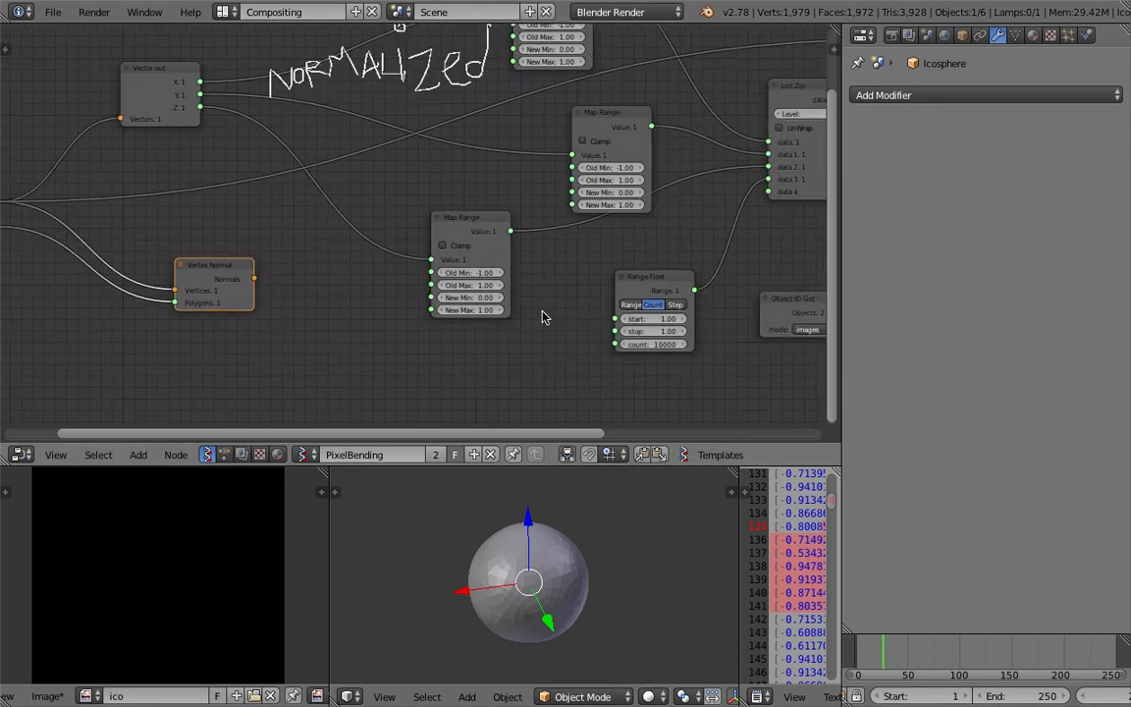
middle_click_drag(97, 252, 285, 267)
left_click(163, 294)
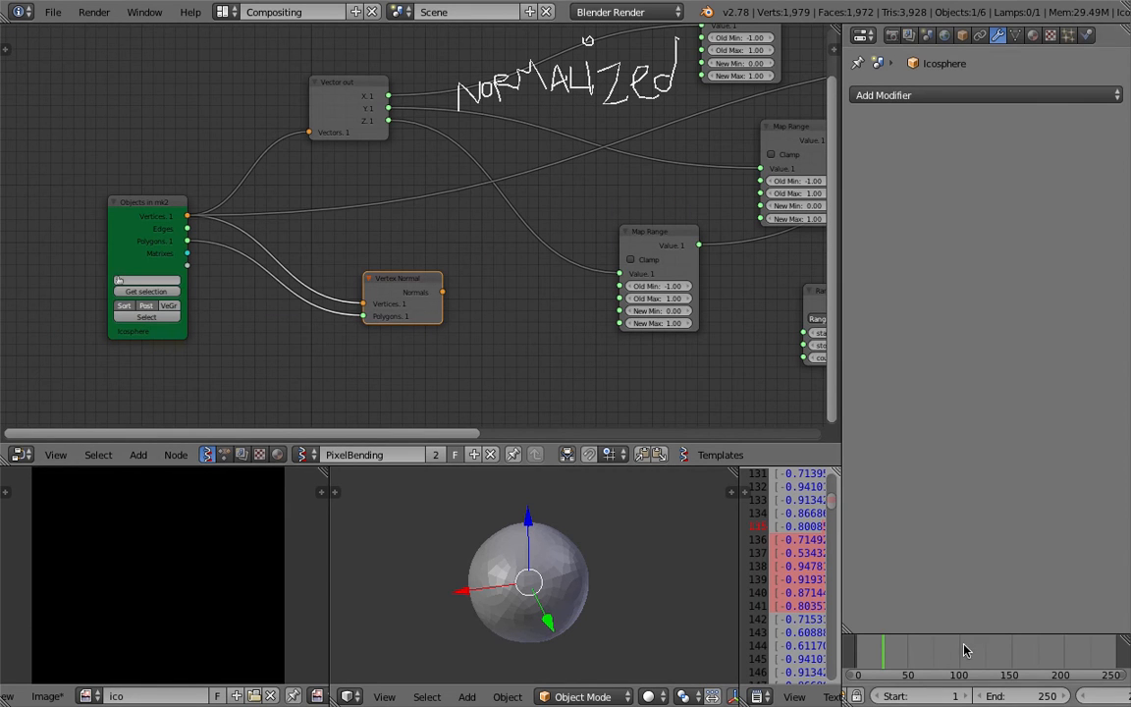
scroll(234, 555, "down", 1)
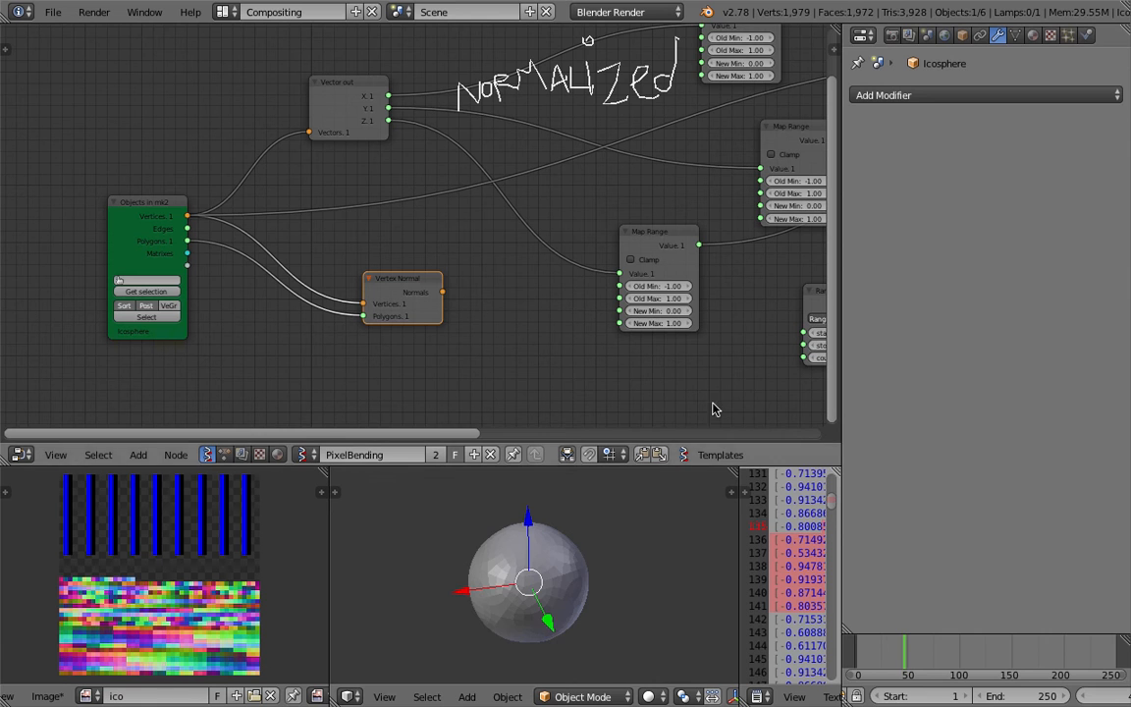
middle_click_drag(557, 576, 580, 561)
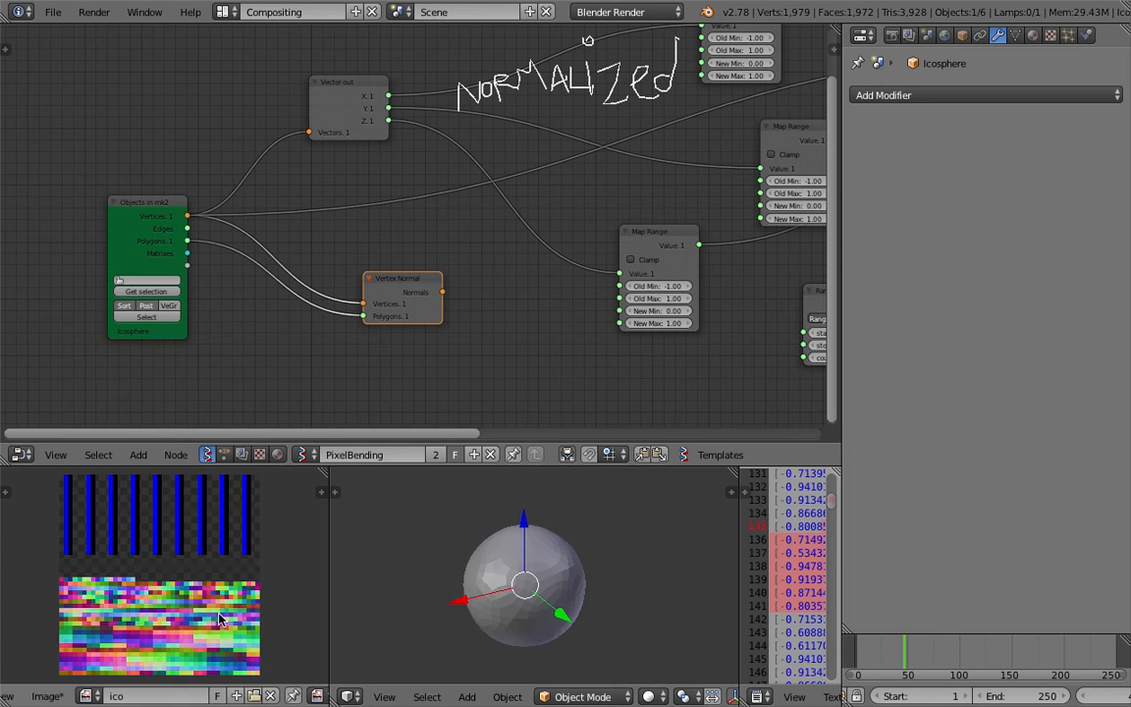
- Switch the icosphere into Edit Mode to check its own vertex count, and return to Object Mode
middle_click_drag(227, 617, 224, 606)
middle_click_drag(565, 273, 450, 322)
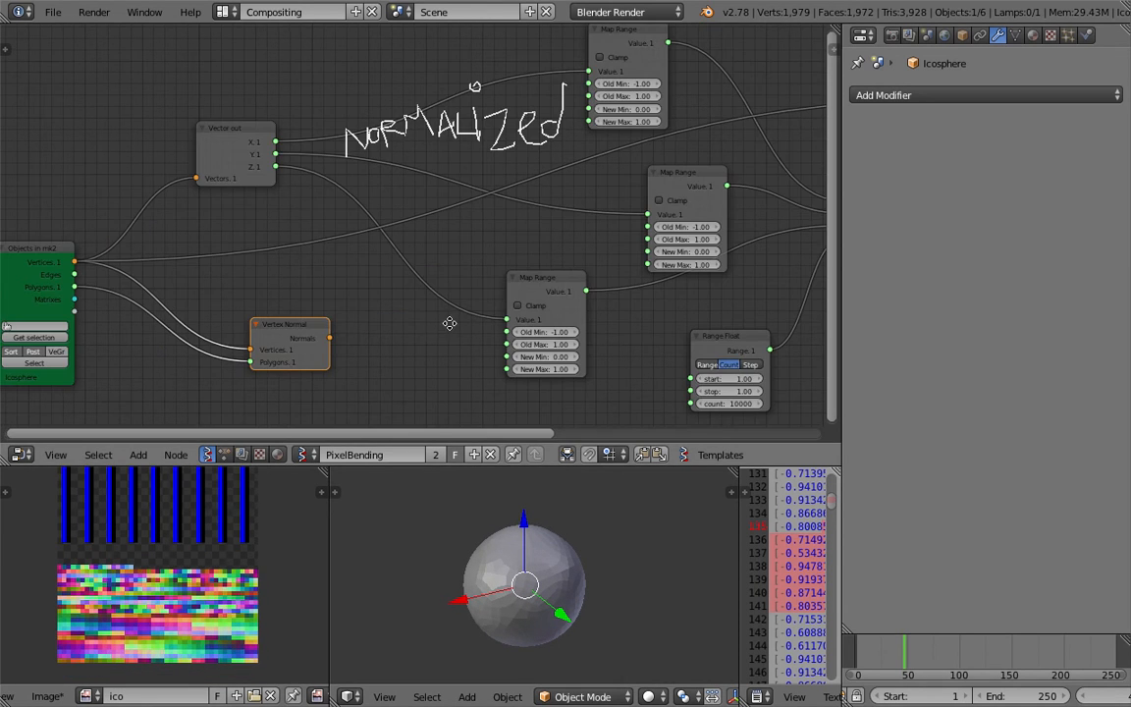
left_click_drag(300, 328, 293, 317)
middle_click_drag(447, 262, 434, 282)
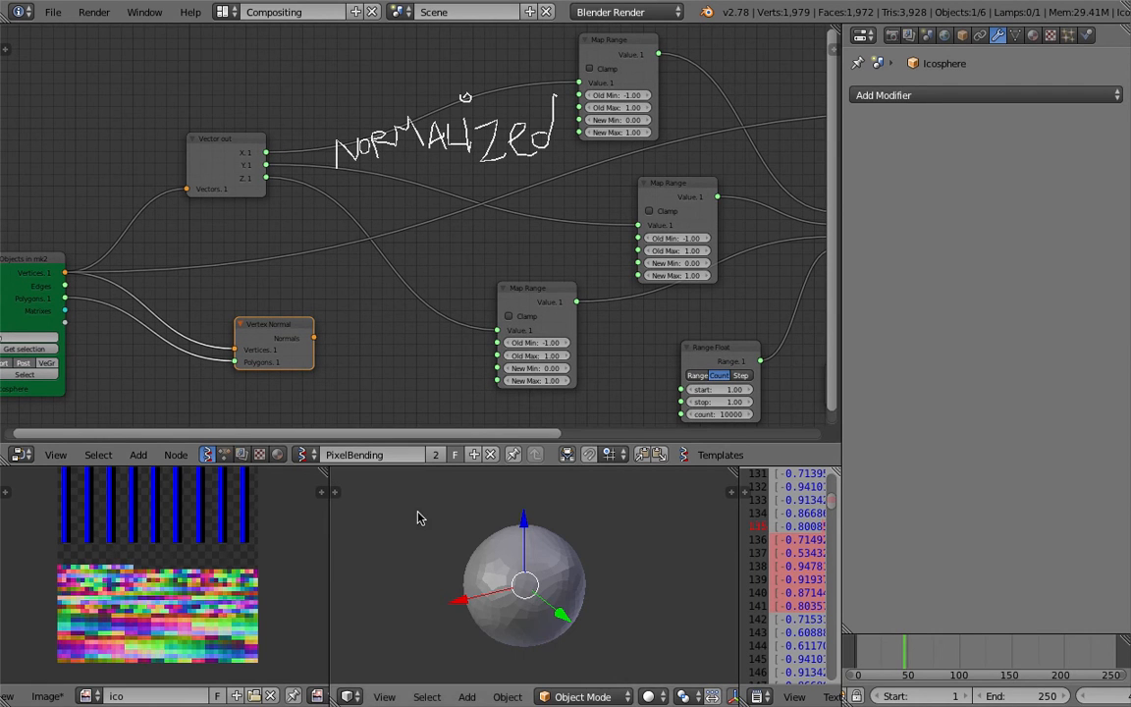
key("ctrl+Tab")
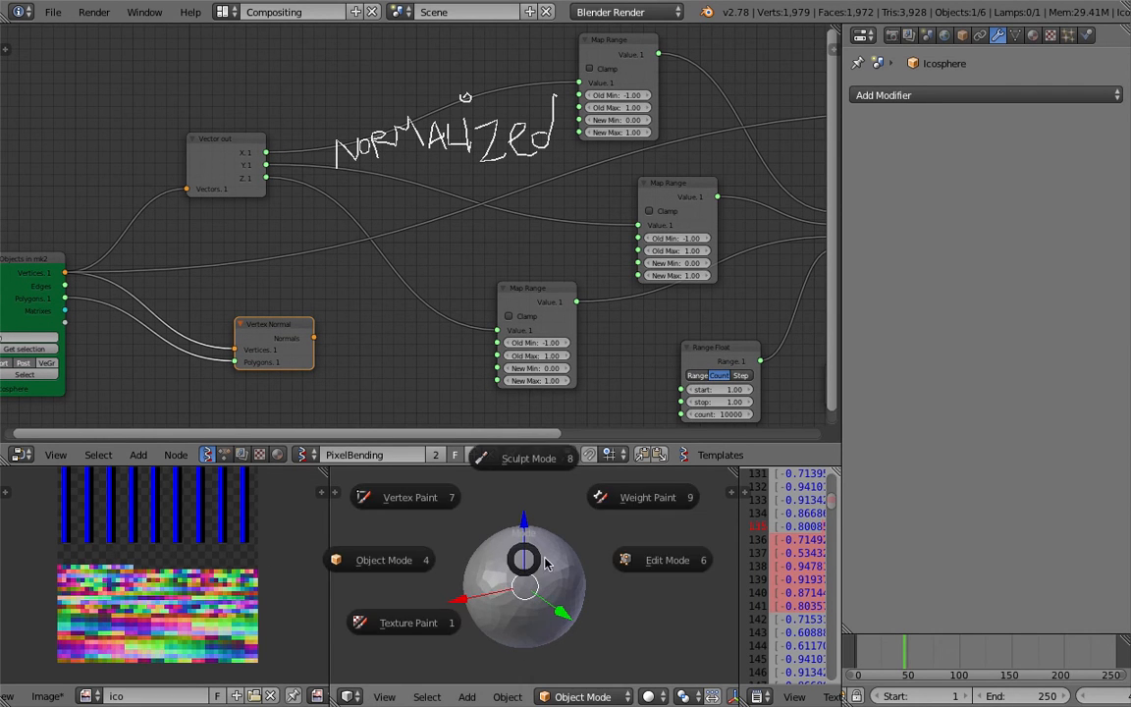
left_click(644, 558)
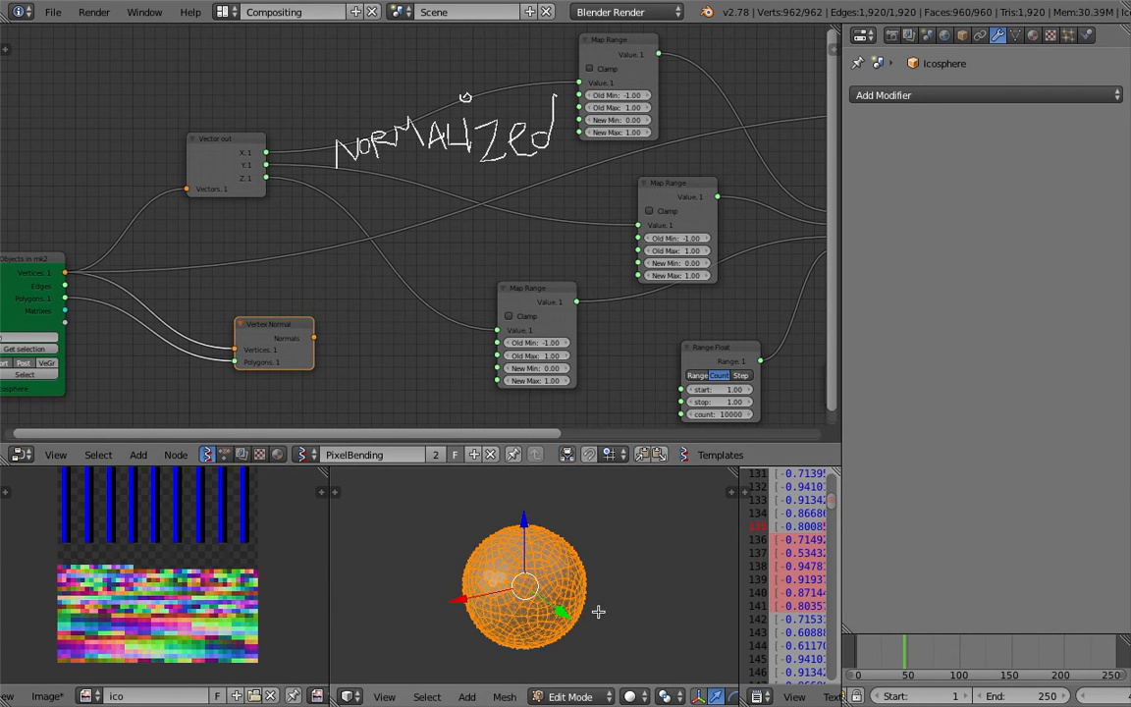
key("ctrl+Tab")
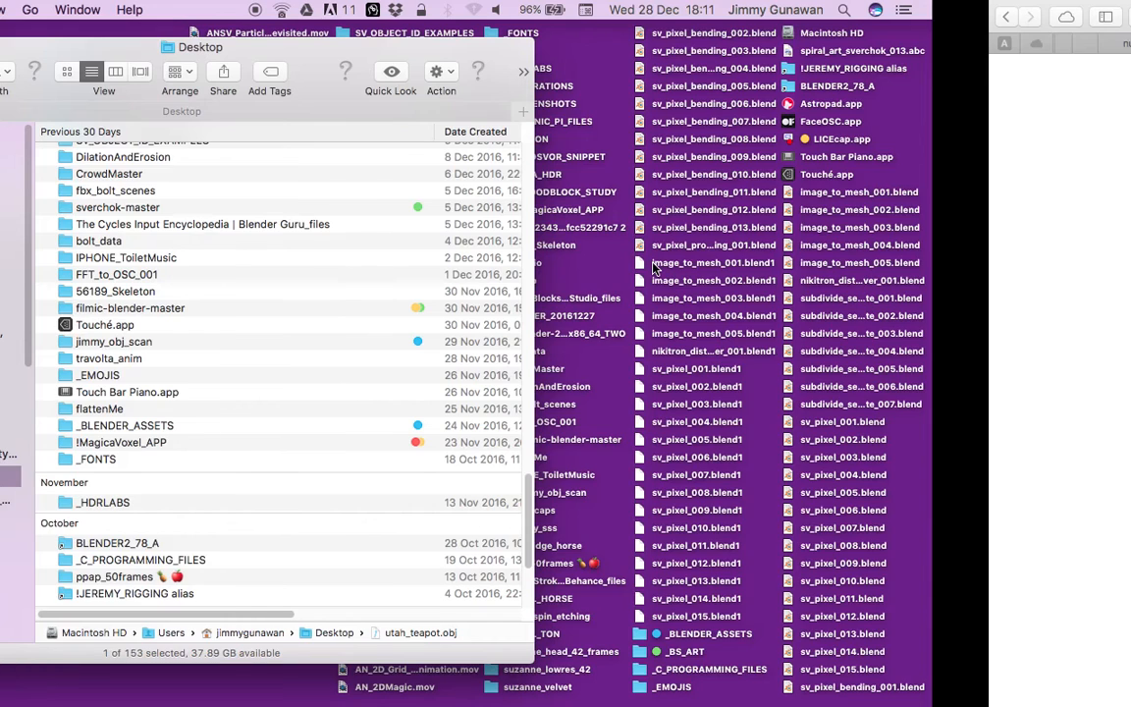
- Calculate sqrt(962) with the macOS Spotlight search on the desktop and return to Blender
left_click(1042, 11)
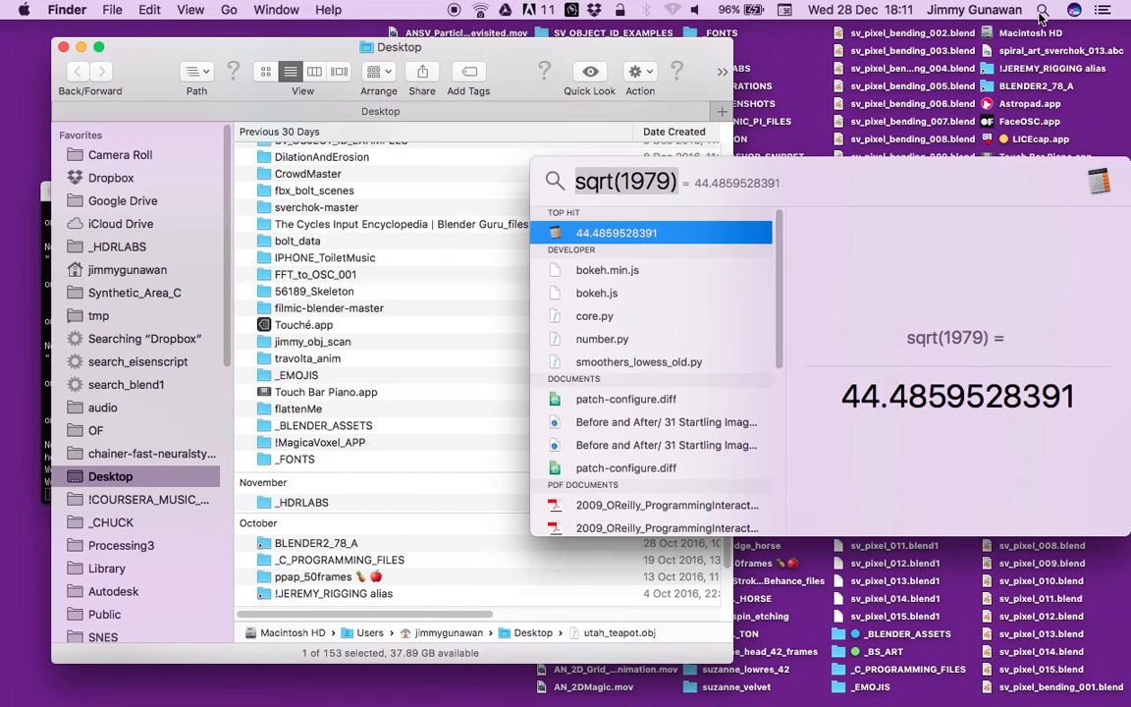
double_click(622, 182)
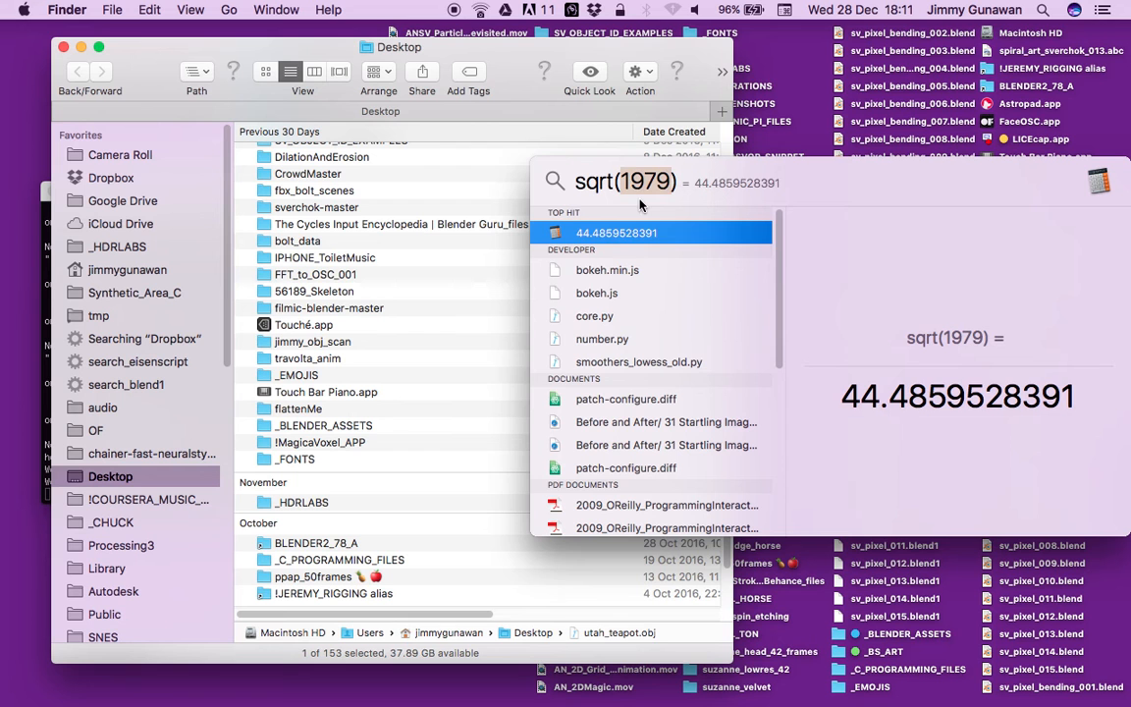
type("962")
key("Escape")
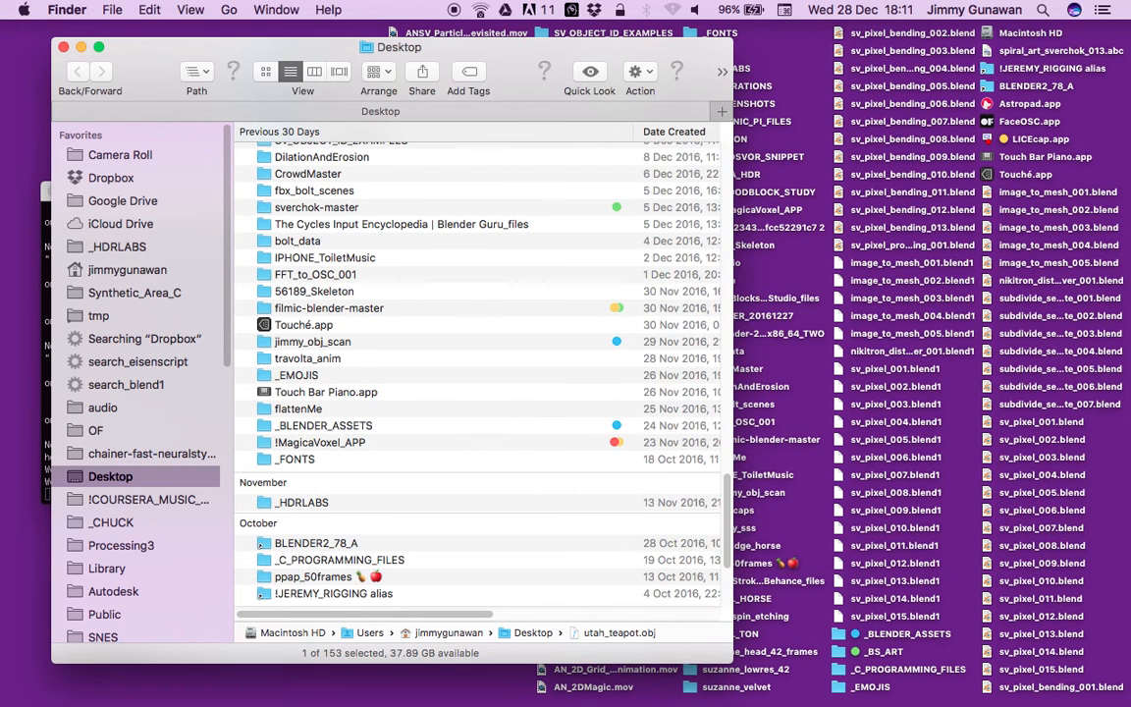
key("ctrl+Right")
key("ctrl+Right")
- Create a new blank image named ico, 31 px wide and 31 px high
left_click(235, 696)
left_click(303, 567)
type("31")
key("Tab")
type("31")
key("Return")
left_click(304, 549)
type("ico")
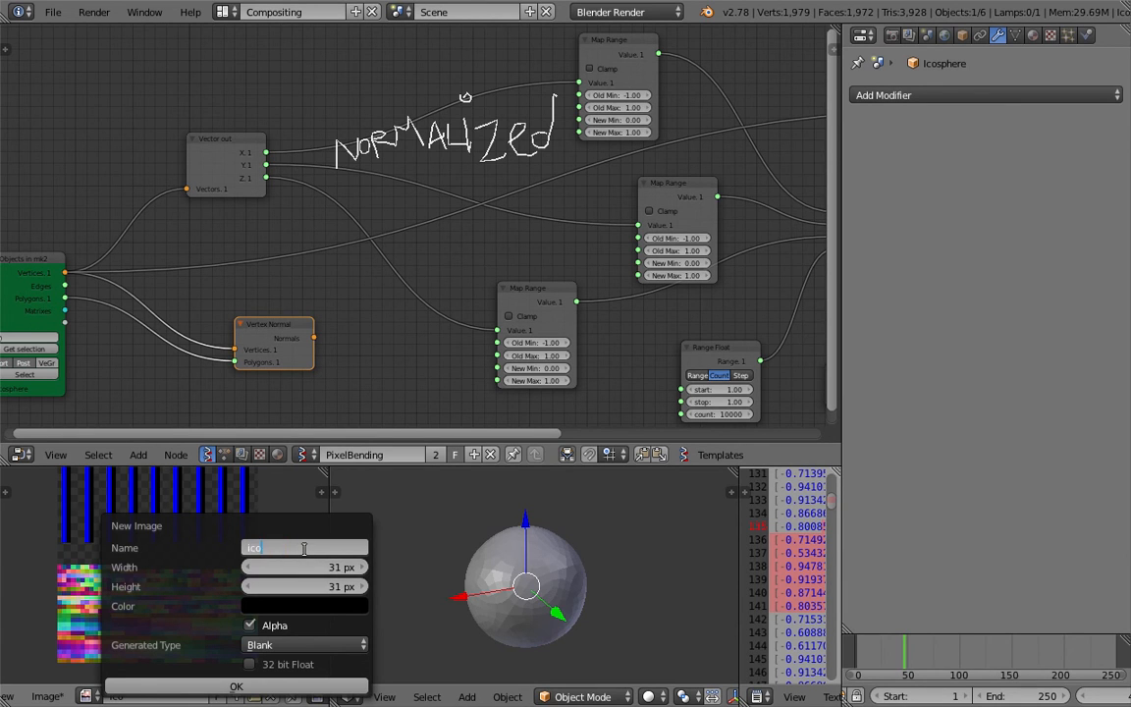
key("Return")
left_click(257, 685)
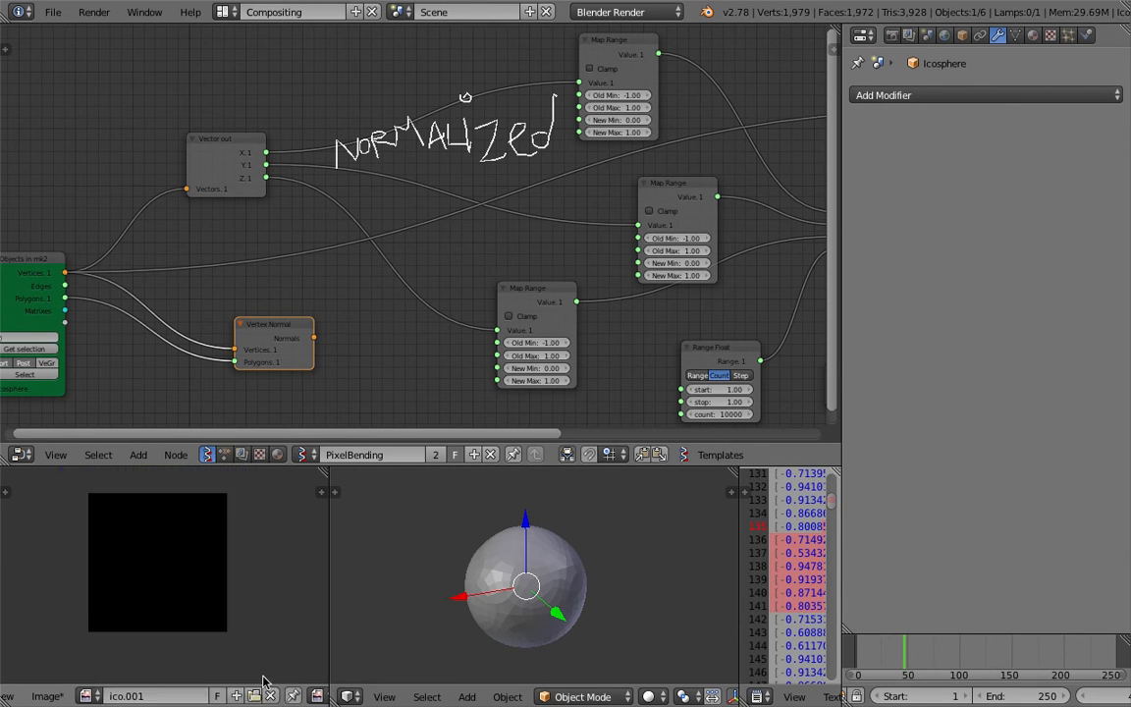
- Rename the new 31 px image as blah
left_click(178, 695)
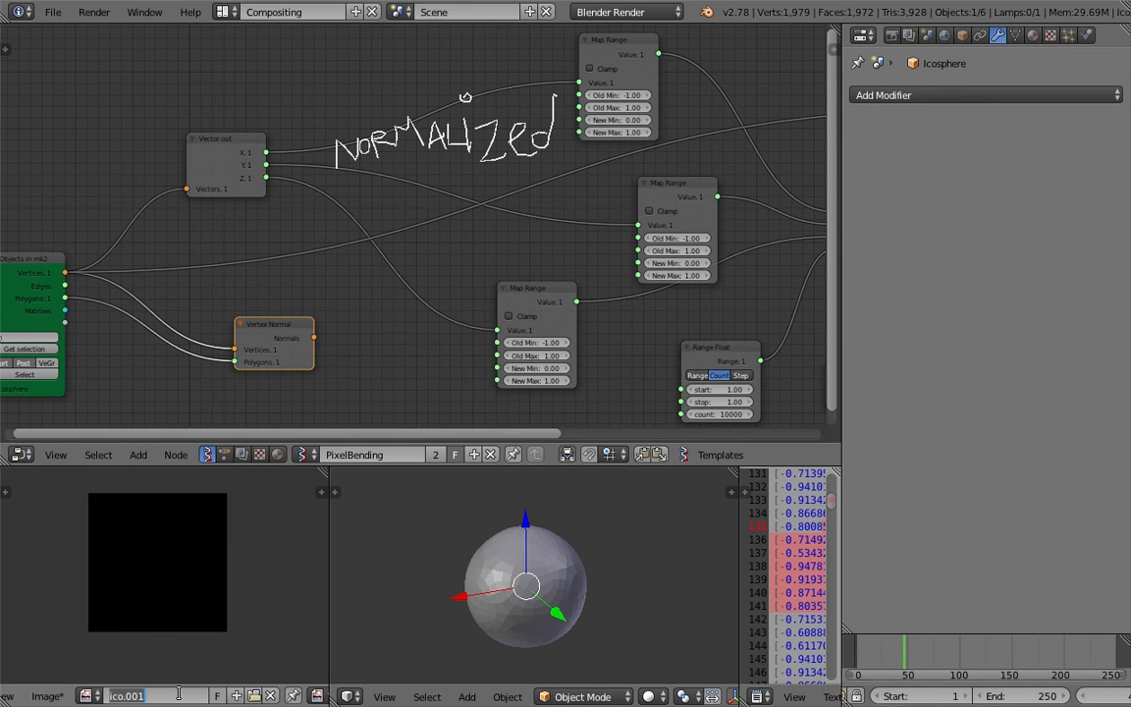
type("blah")
key("Return")
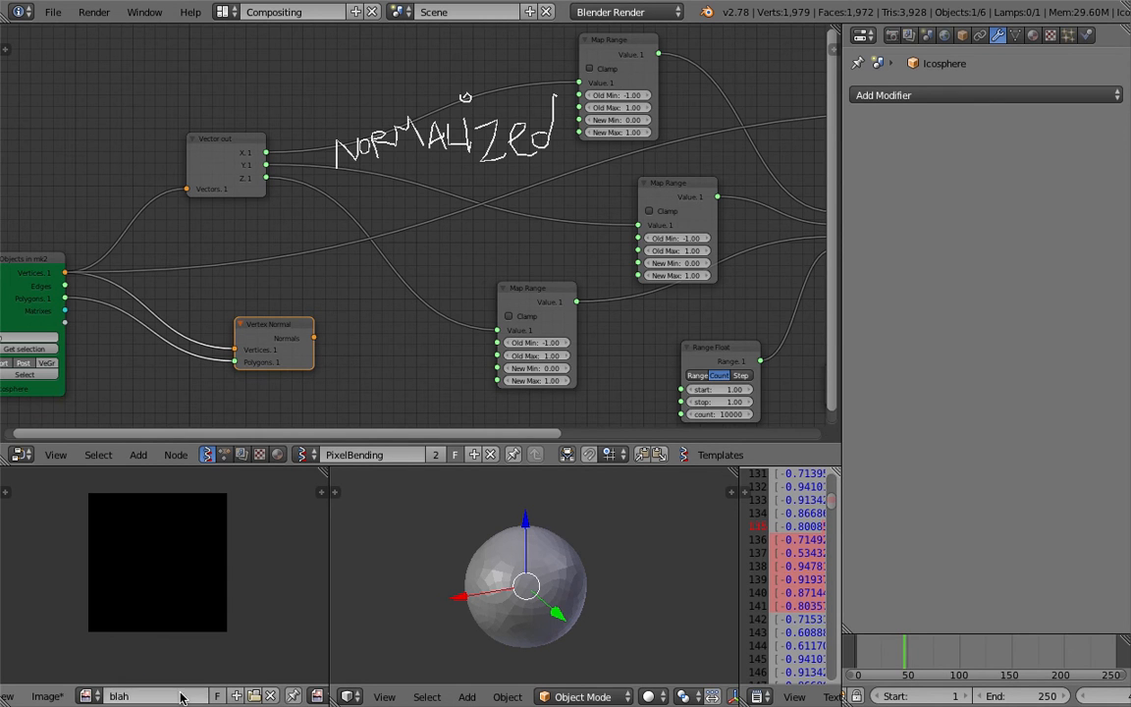
- Set the Object ID Filter node's name filter to blah and change the timeline frame to refresh the image
middle_click_drag(500, 215, 103, 251)
middle_click_drag(593, 191, 538, 101)
left_click(528, 349)
type("blah")
key("Return")
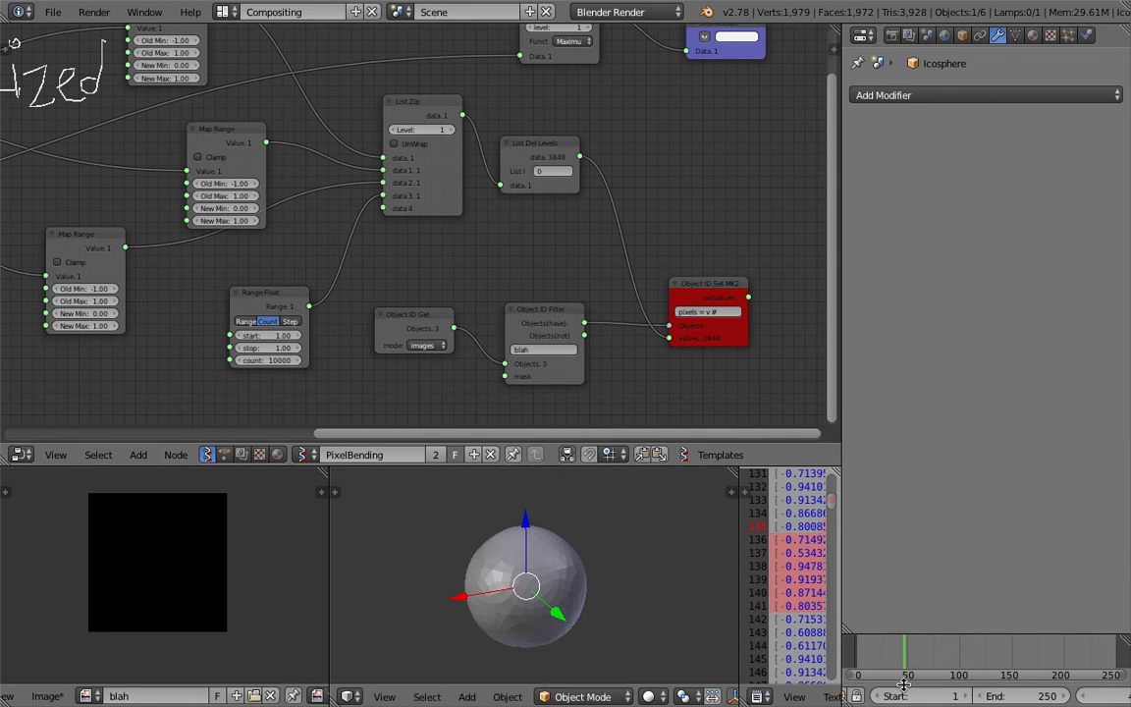
scroll(252, 598, "up", 1)
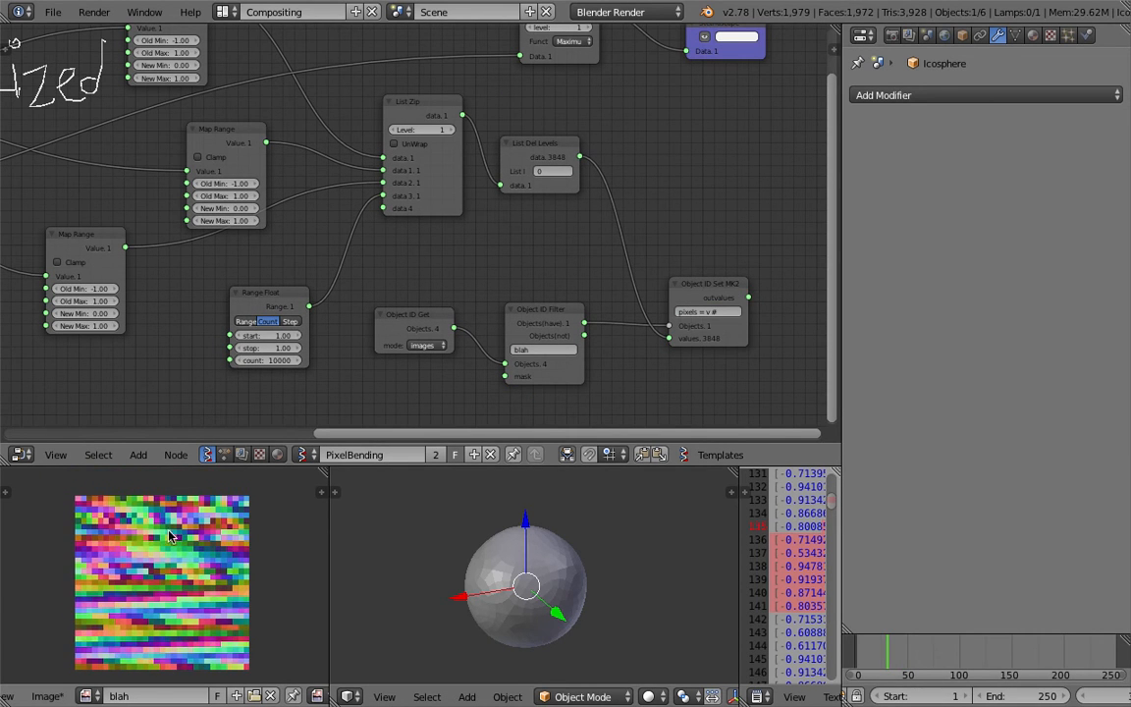
middle_click_drag(472, 551, 596, 557)
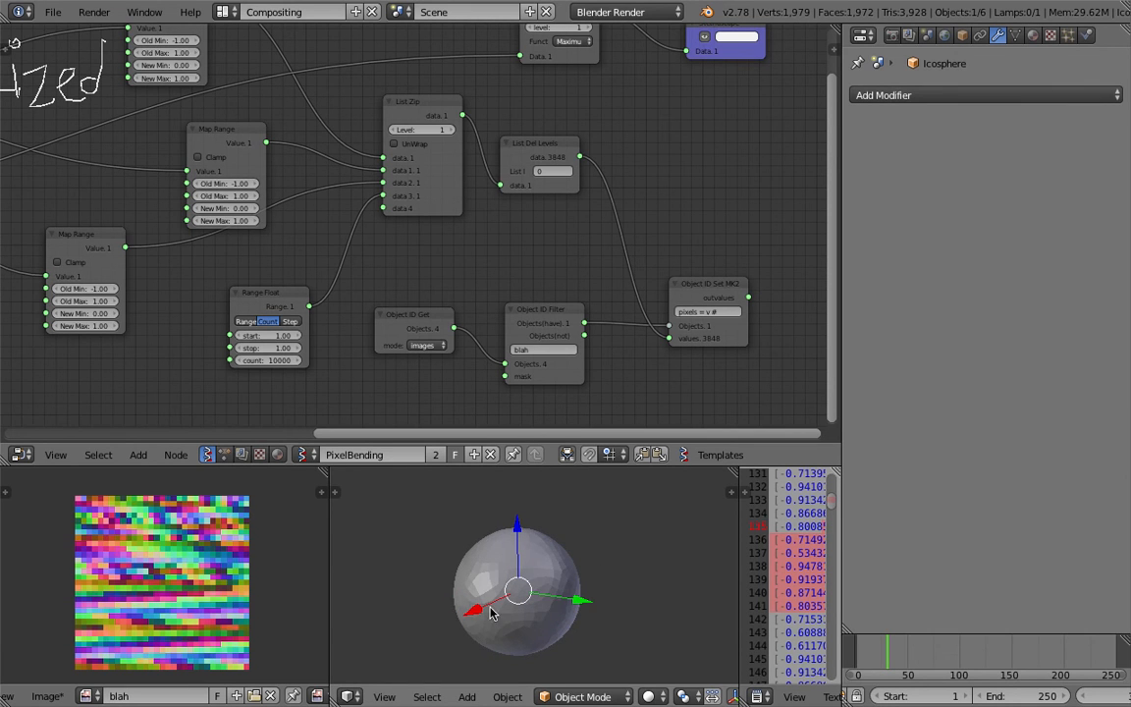
middle_click_drag(490, 607, 570, 595)
middle_click_drag(245, 663, 251, 653)
- Save a copy of the blah image to the Desktop as ico_image in PNG format
left_click(49, 695)
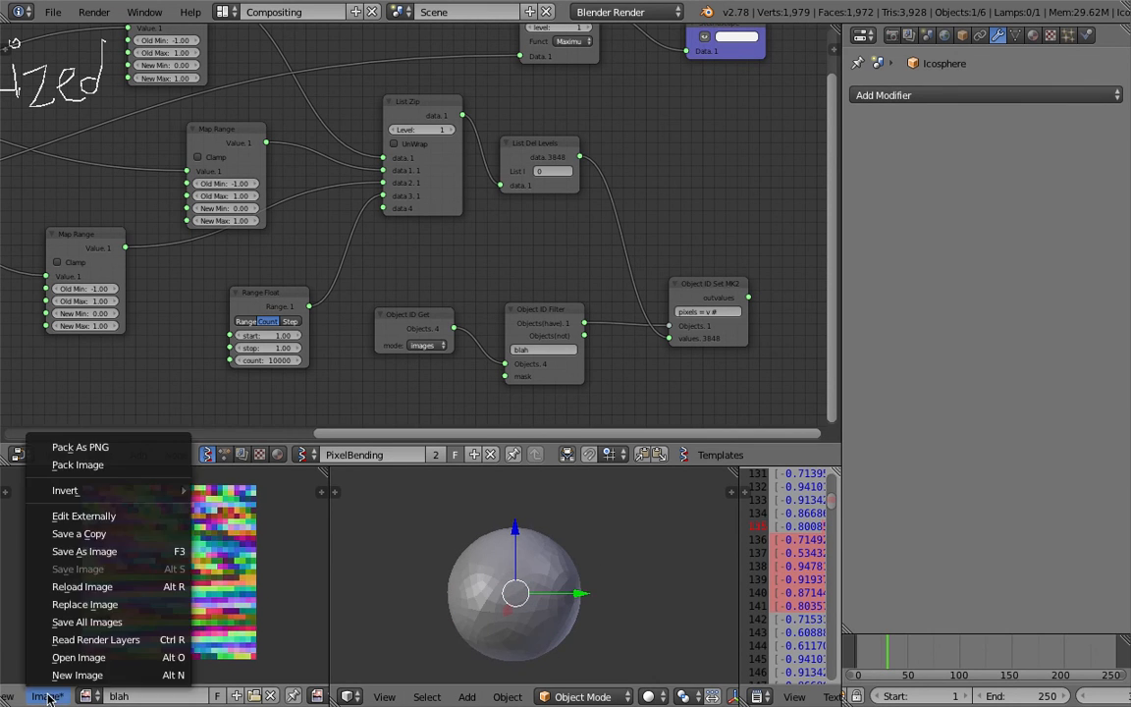
left_click(108, 534)
left_click(295, 79)
type("ico")
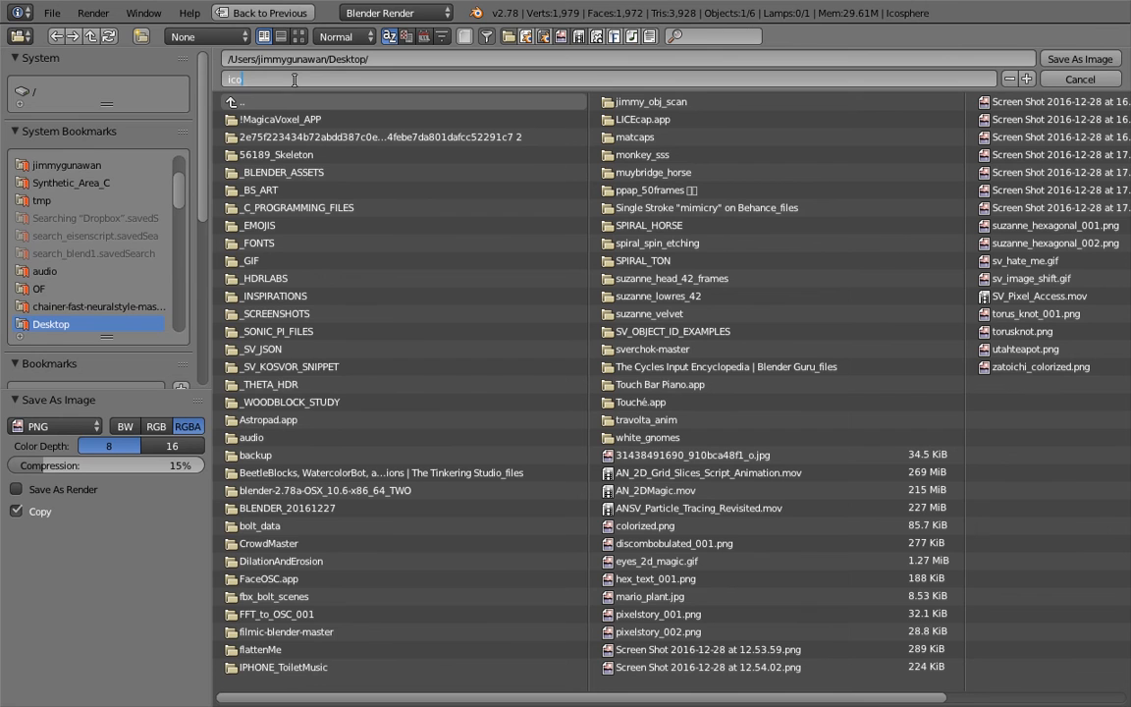
type("_image")
key("Return")
- Export the PixelBending node tree to the Desktop under the name xyz_to_rgb
scroll(338, 210, "down", 4)
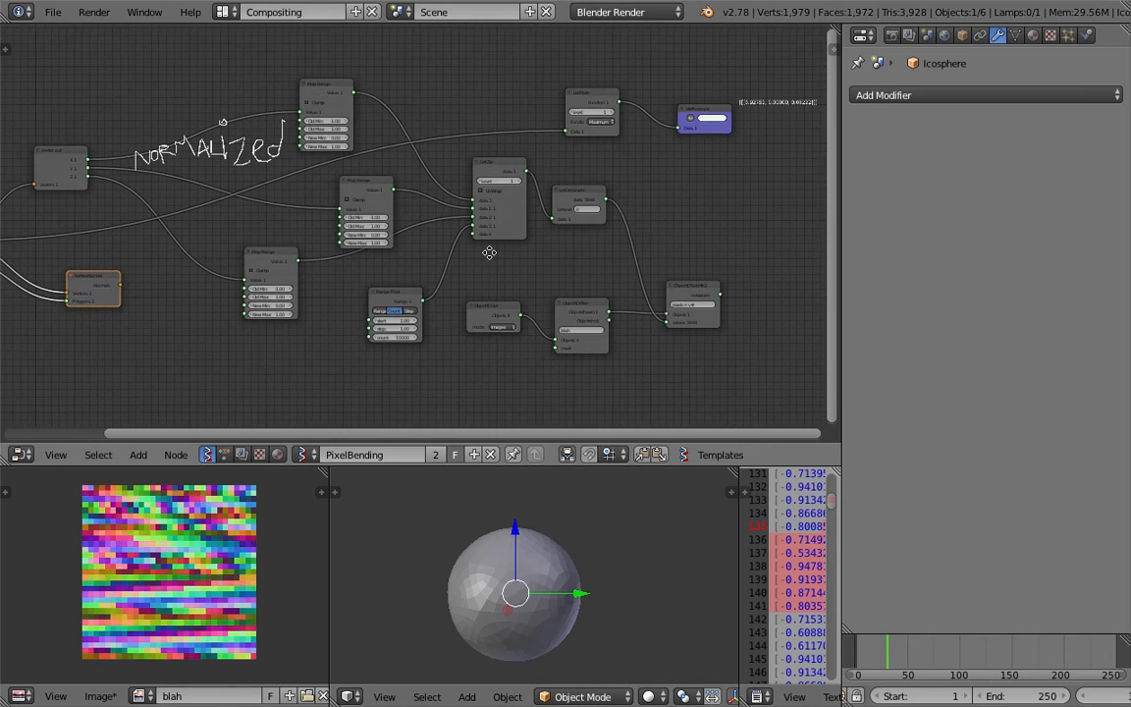
scroll(502, 228, "up", 2)
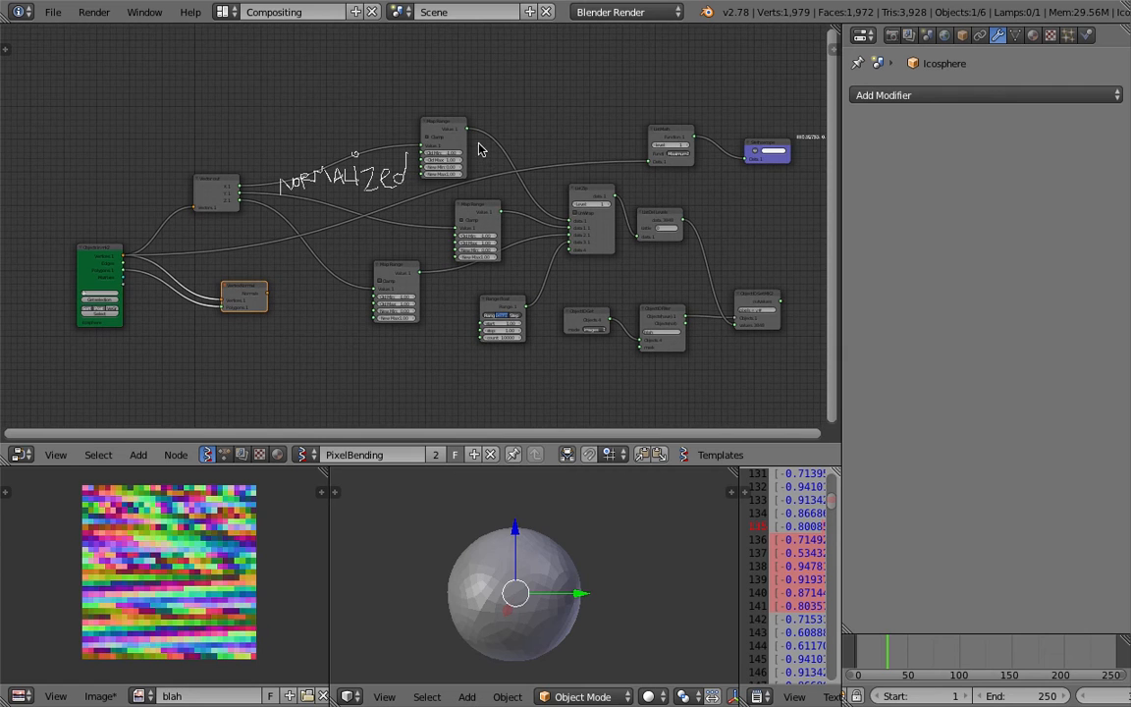
key("n")
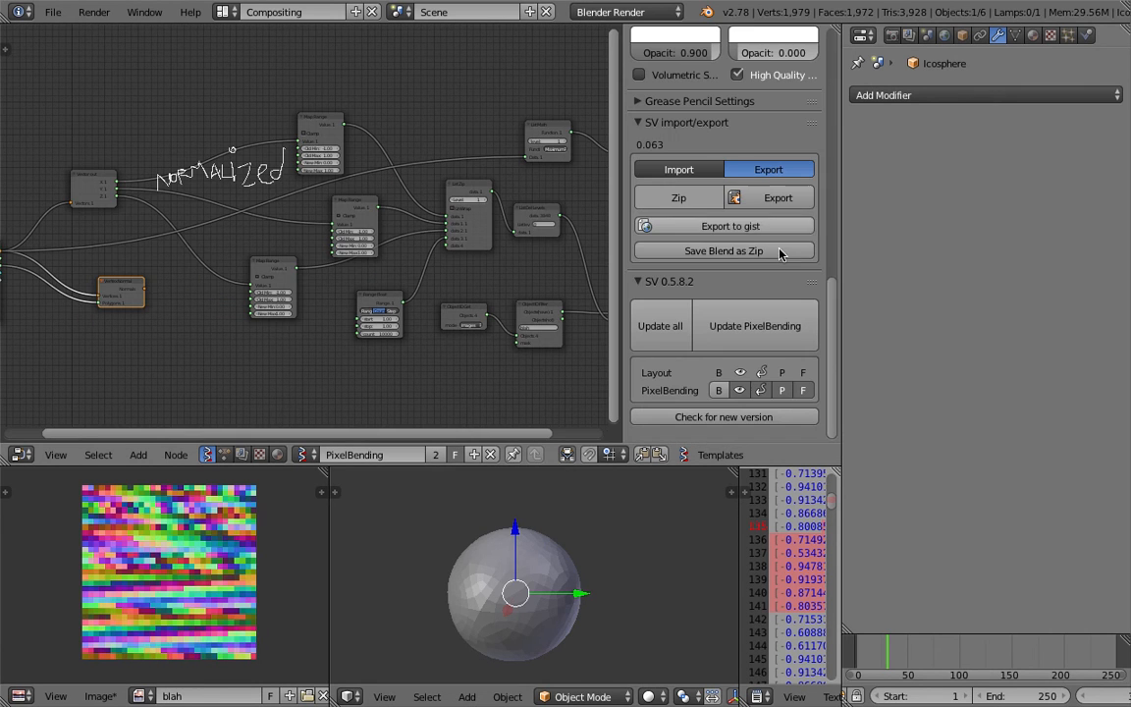
left_click(776, 197)
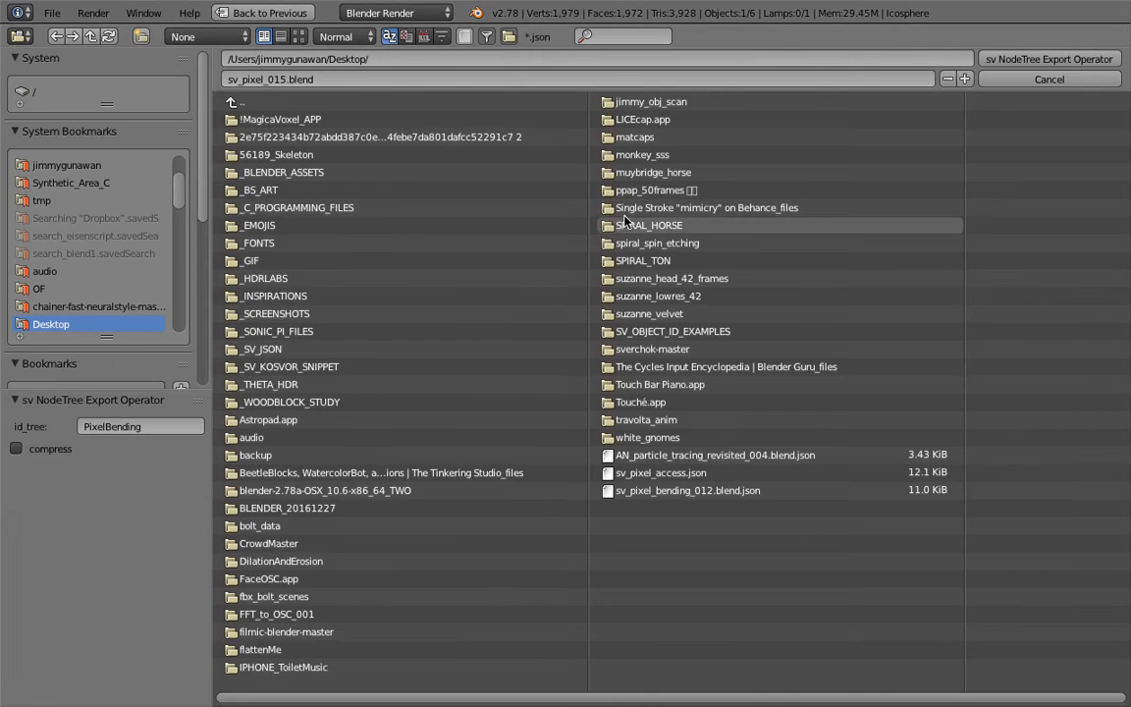
type("xyz_to_rgb")
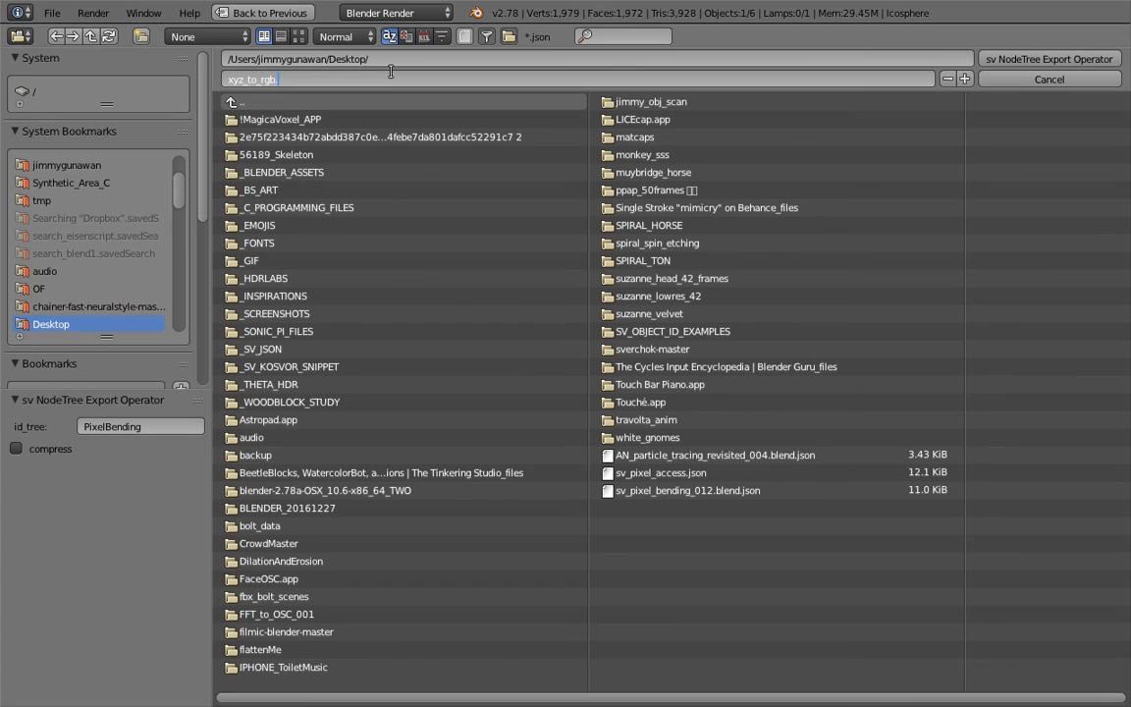
key("Return")
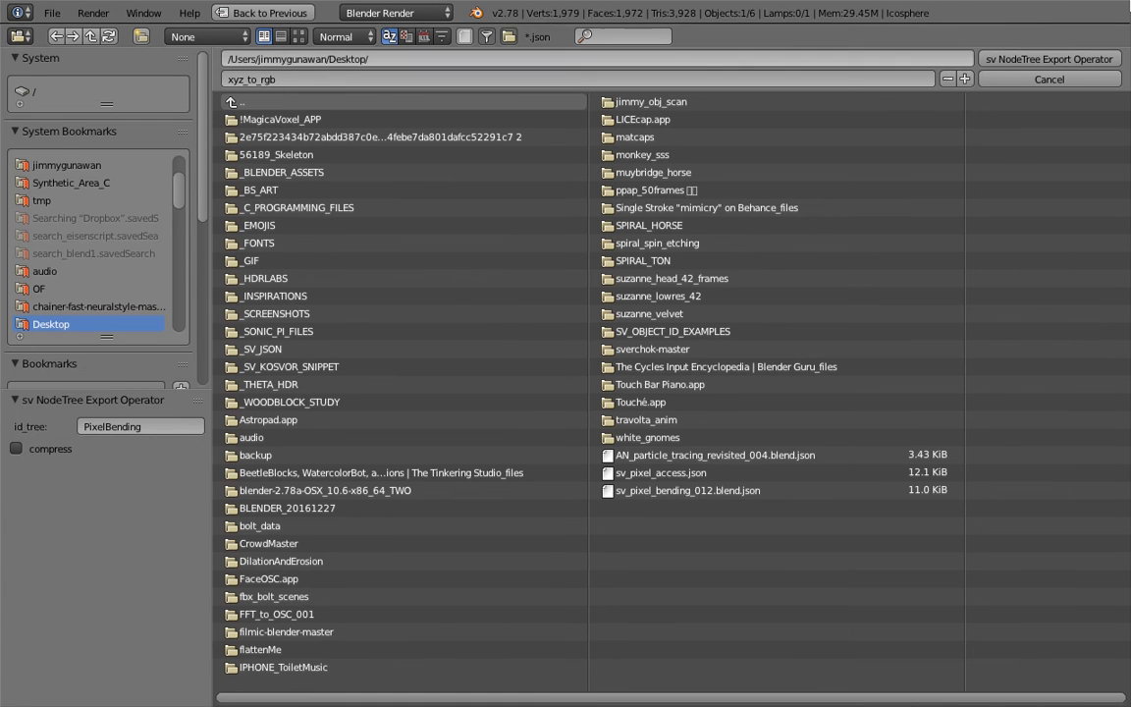
left_click(1046, 59)
- Open the recent file image_to_mesh_005.blend and widen the Properties editor
left_click(52, 12)
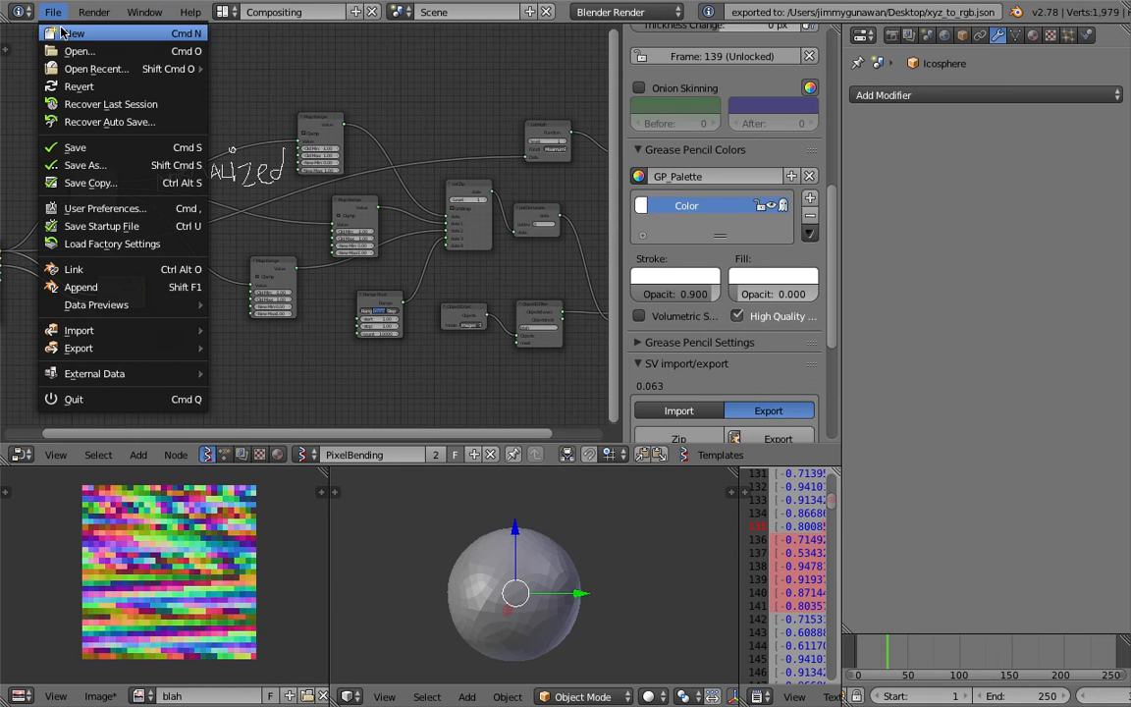
mouse_move(92, 67)
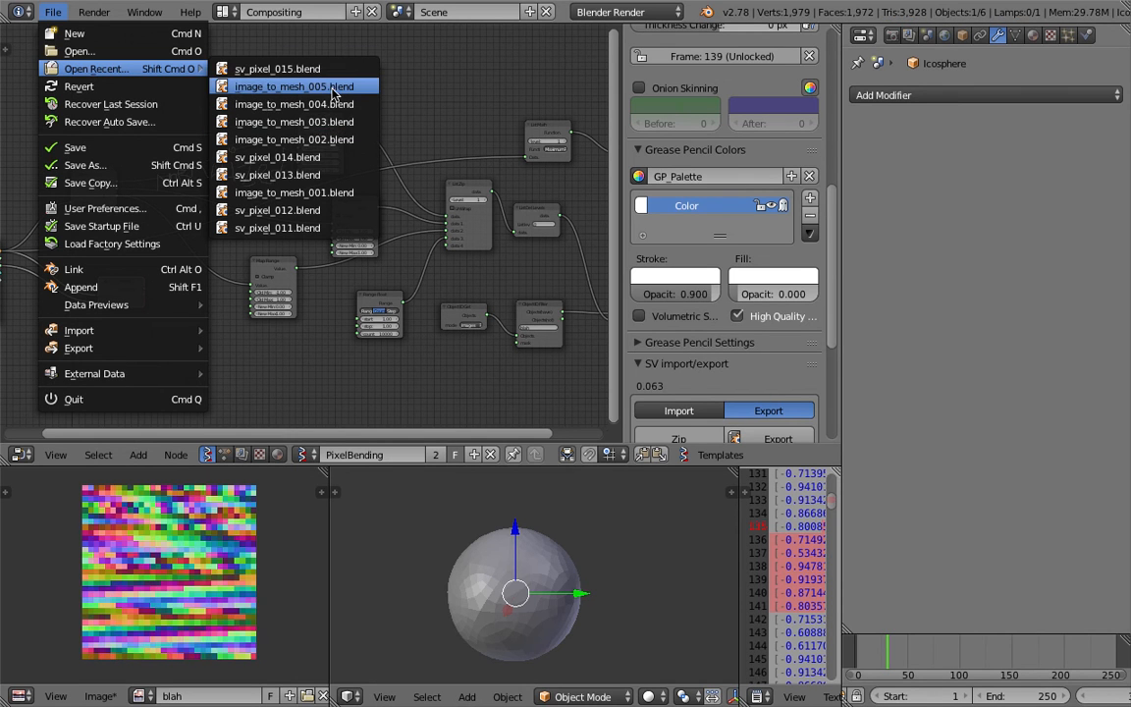
left_click(294, 87)
middle_click_drag(550, 502, 613, 473)
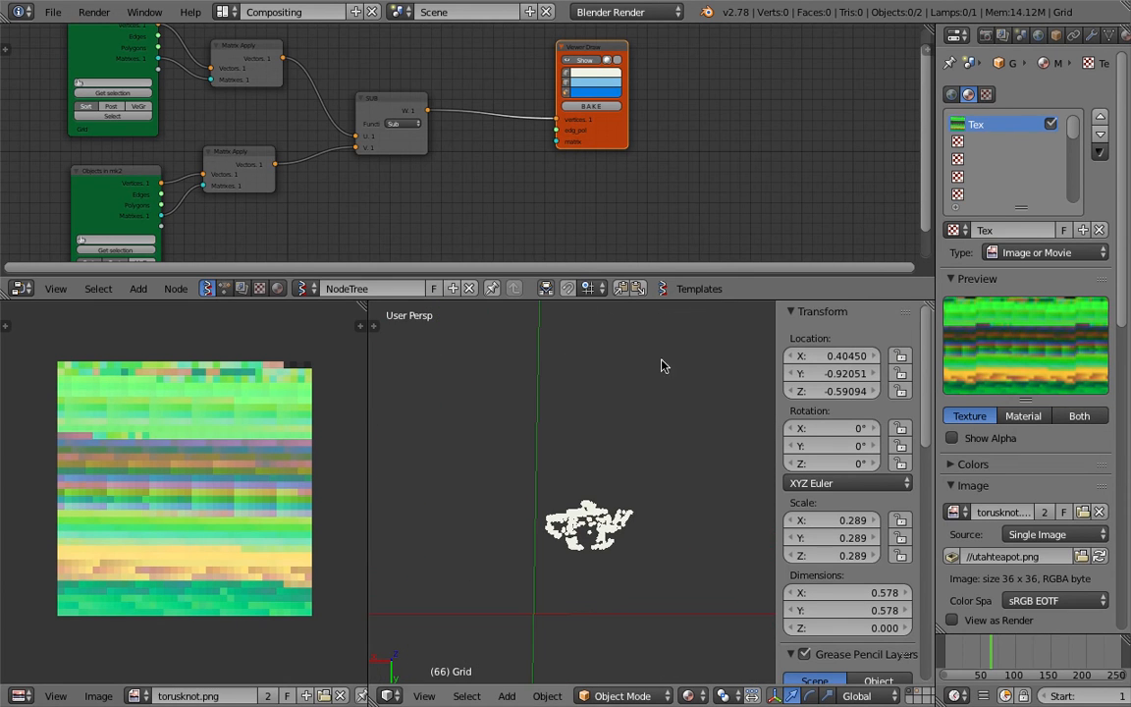
left_click_drag(934, 84, 853, 84)
- Load ico_image.png from the Desktop into the Tex texture of the Grid's material and move the timeline to frame 60
middle_click_drag(632, 456, 456, 440)
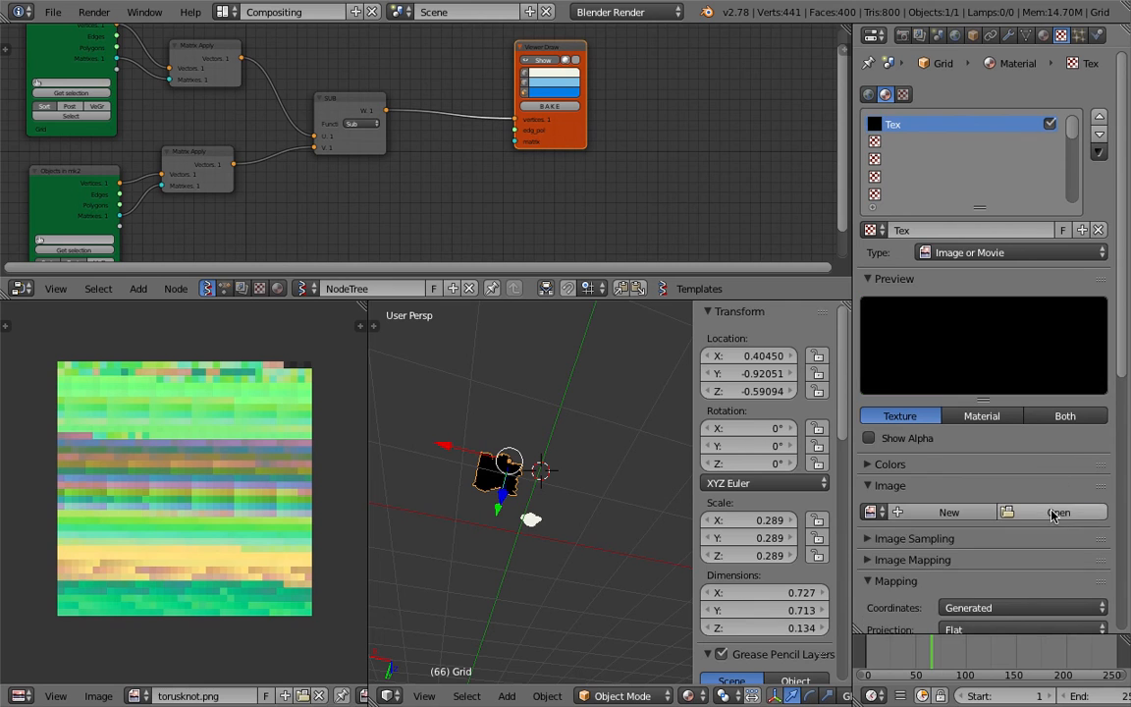
left_click(1058, 511)
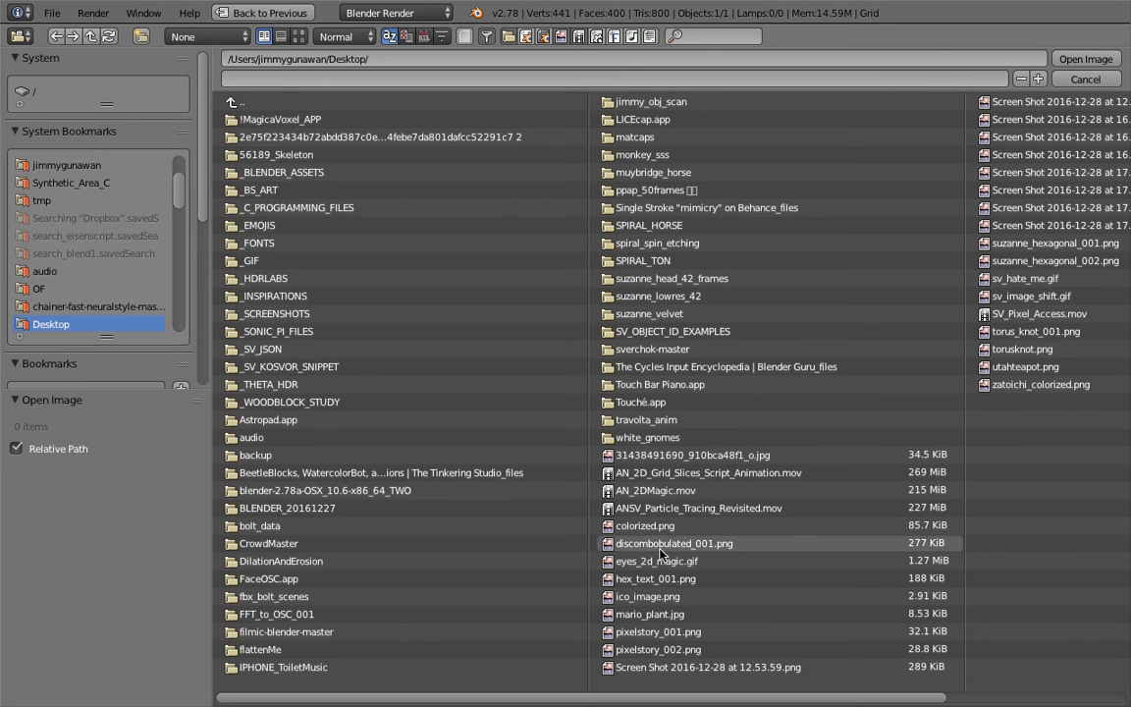
double_click(643, 597)
middle_click_drag(579, 520, 543, 593)
scroll(543, 593, "up", 3)
middle_click_drag(484, 470, 513, 588)
scroll(525, 553, "up", 3)
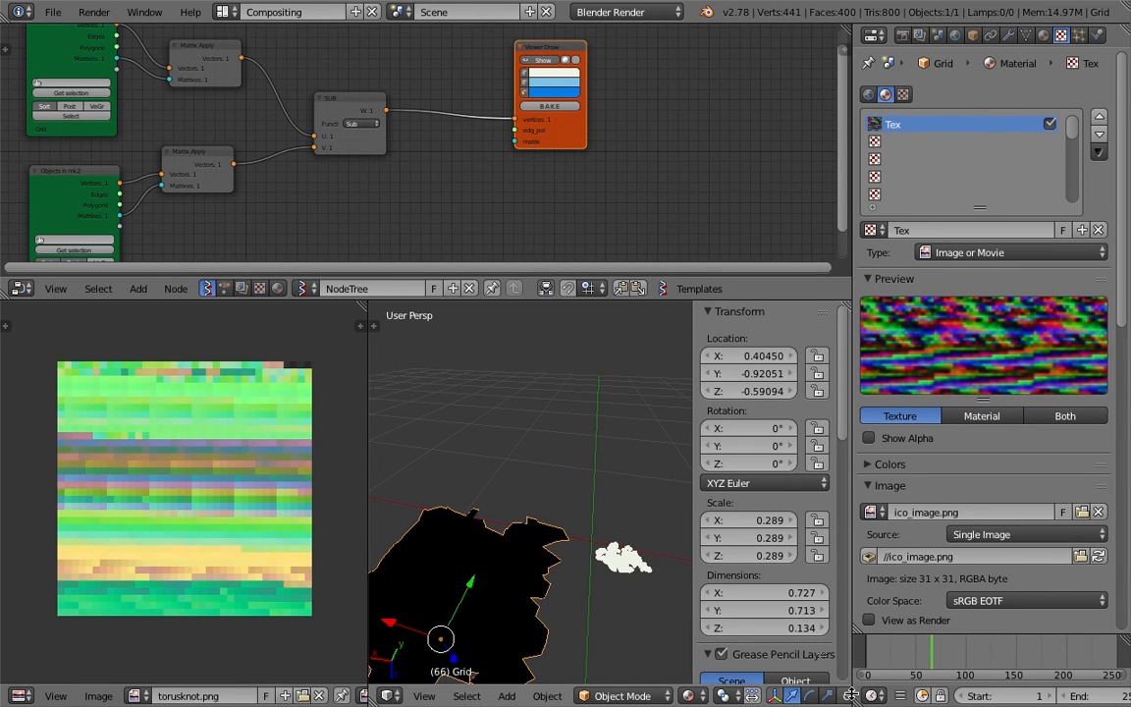
left_click(908, 657)
left_click(925, 658)
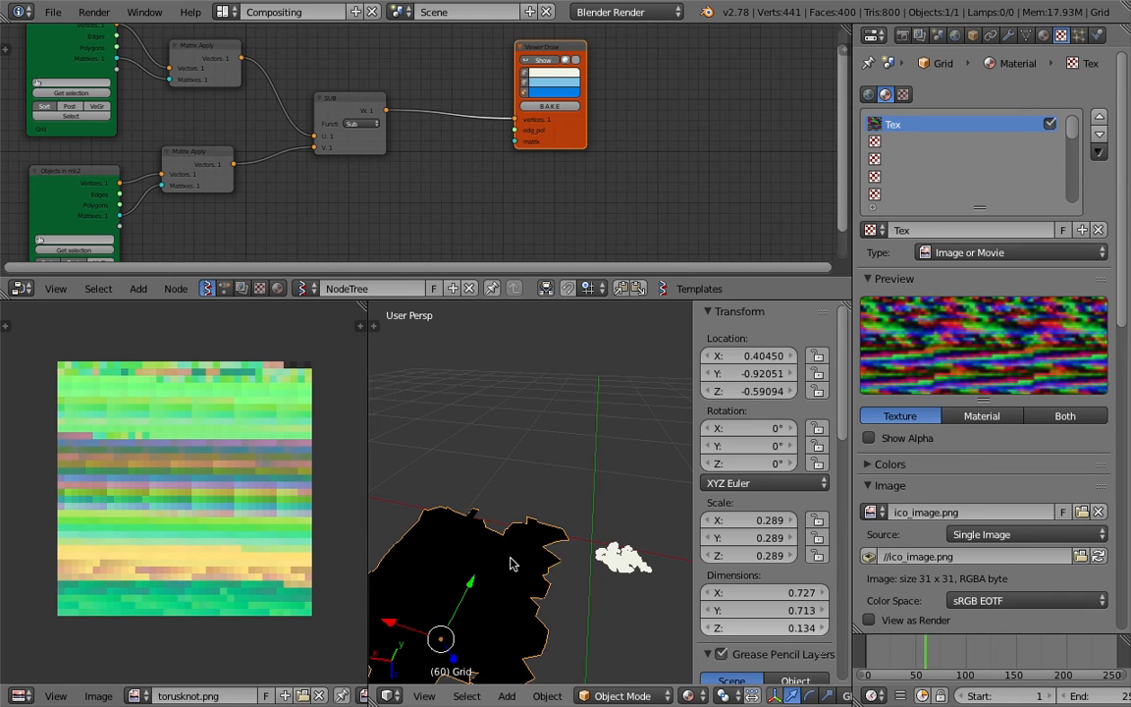
mouse_move(471, 565)
middle_mouse_down()
mouse_move(481, 530)
mouse_move(494, 553)
mouse_move(535, 502)
middle_mouse_up()
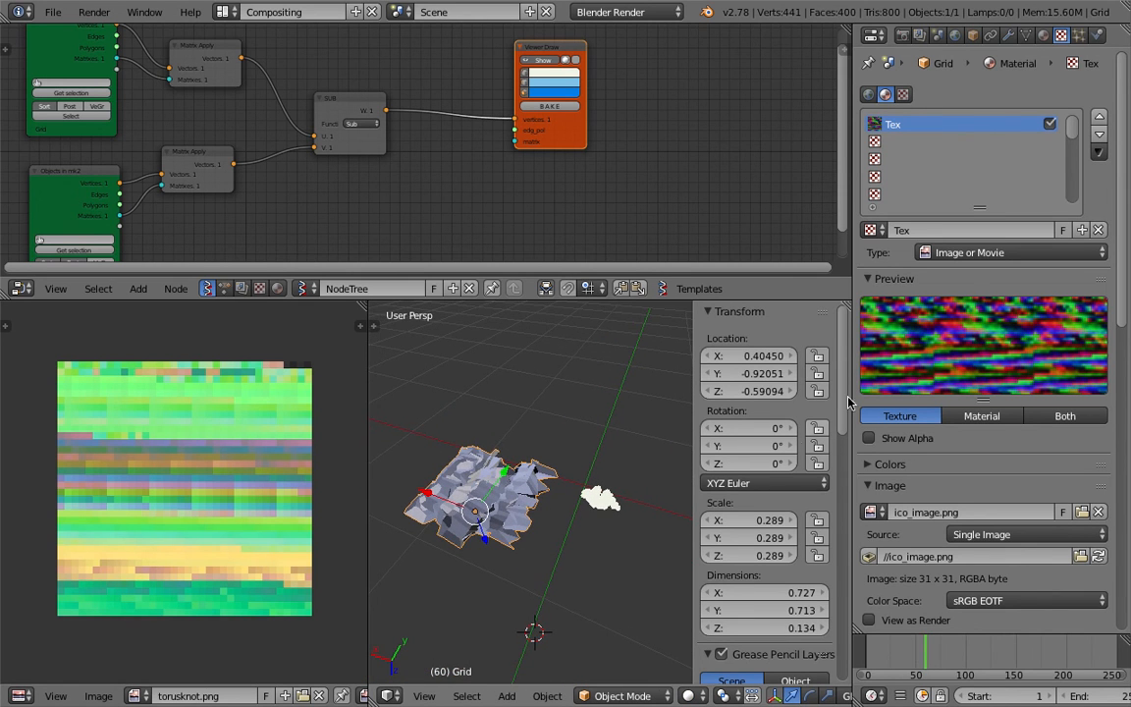
- Set the image of the Displace modifier's texture to ico_image.png and move the timeline to frame 28 to refresh the points
left_click(1011, 36)
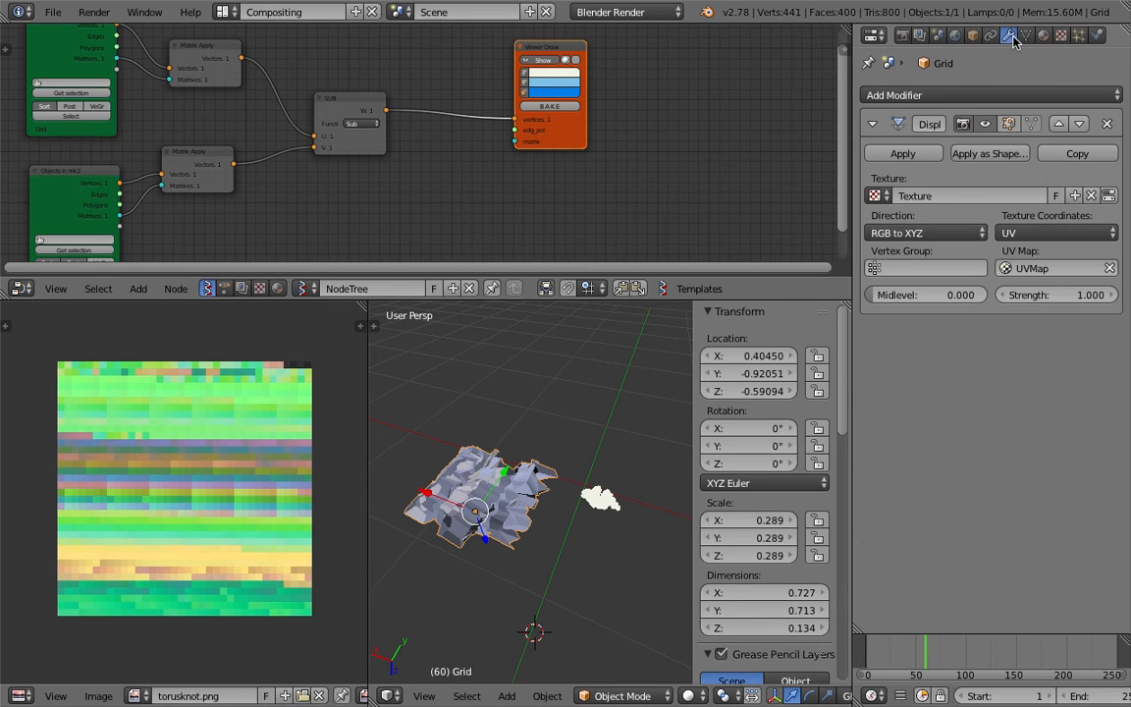
left_click(1109, 197)
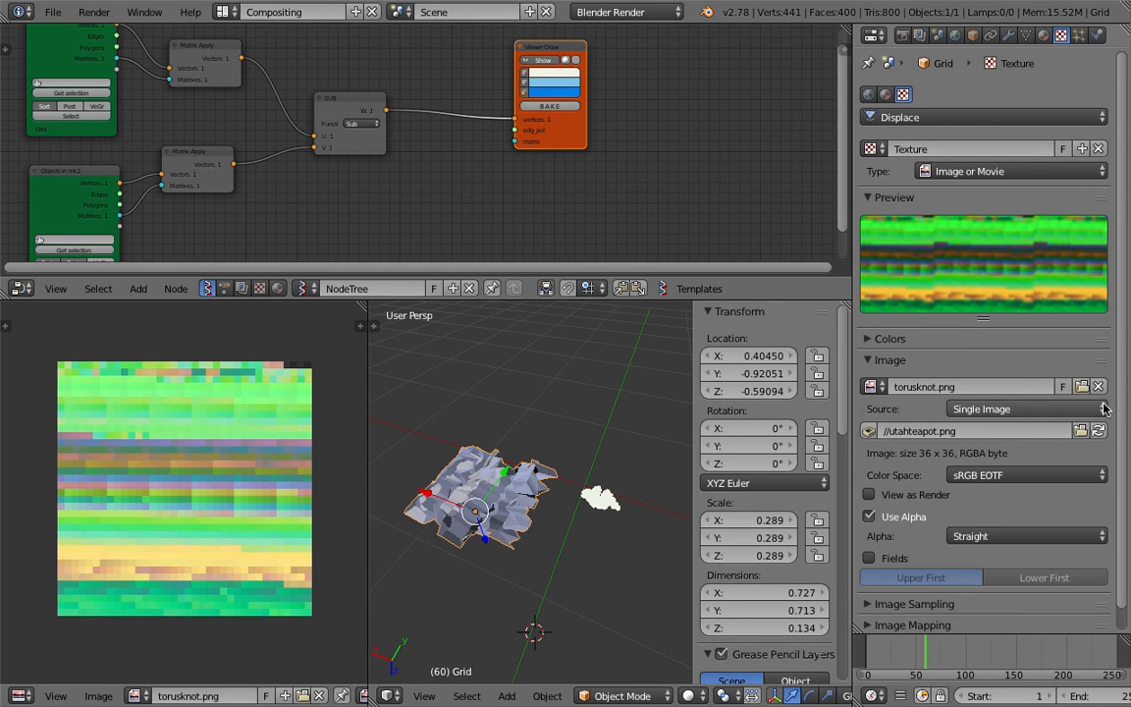
left_click(875, 387)
left_click(920, 415)
left_click(895, 656)
middle_click_drag(603, 505, 584, 507)
scroll(589, 503, "up", 7)
mouse_move(667, 498)
middle_mouse_down("shift")
mouse_move(461, 500)
mouse_move(494, 443)
mouse_move(548, 502)
mouse_move(519, 473)
mouse_move(570, 483)
mouse_move(609, 473)
mouse_move(515, 497)
mouse_move(443, 427)
mouse_move(473, 465)
mouse_move(466, 440)
mouse_move(594, 483)
middle_mouse_up("shift")
scroll(570, 484, "up", 4)
scroll(515, 497, "up", 2)
scroll(515, 491, "down", 2)
scroll(443, 427, "down", 1)
- Add a KDT Closest Edges node fed by the SUB node's output and link its edges to the Viewer Draw node's edg_pol input
left_click_drag(576, 133, 649, 130)
key("shift+a")
left_click(461, 142)
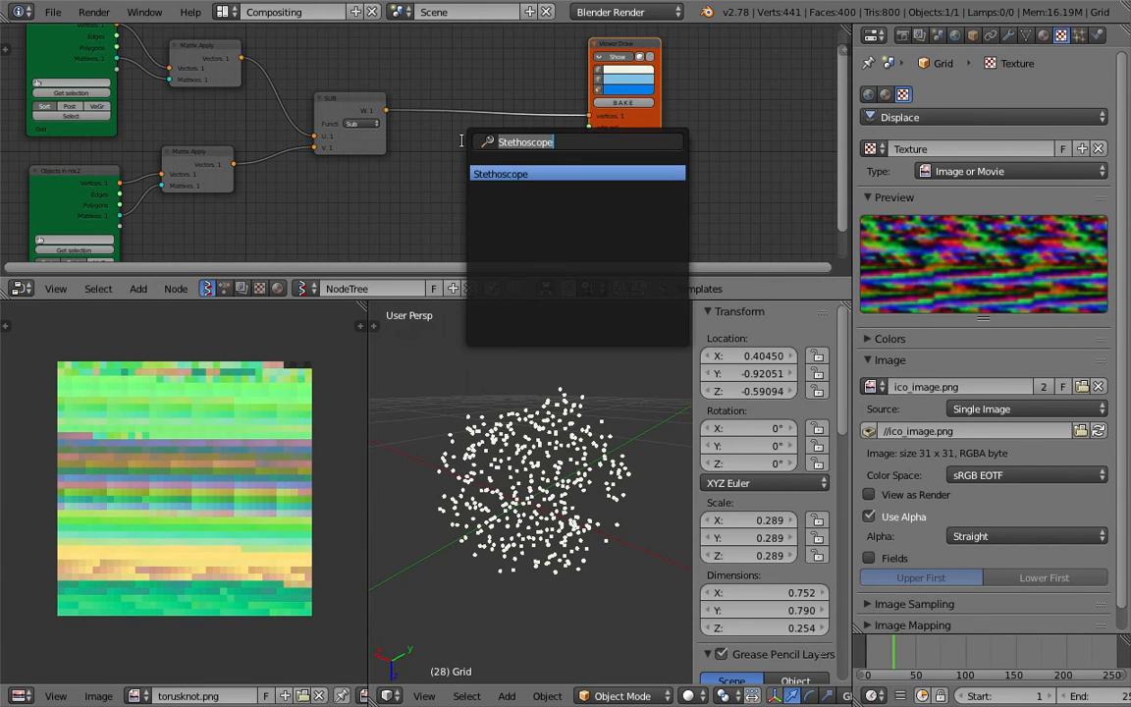
type("kd")
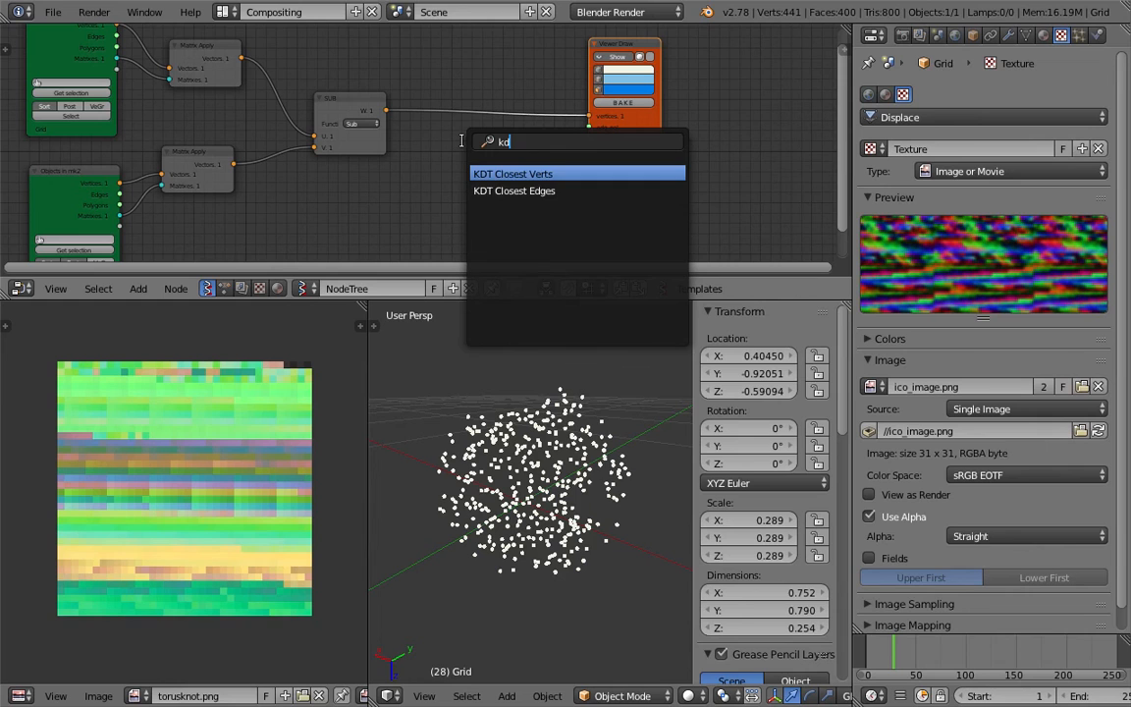
key("Down")
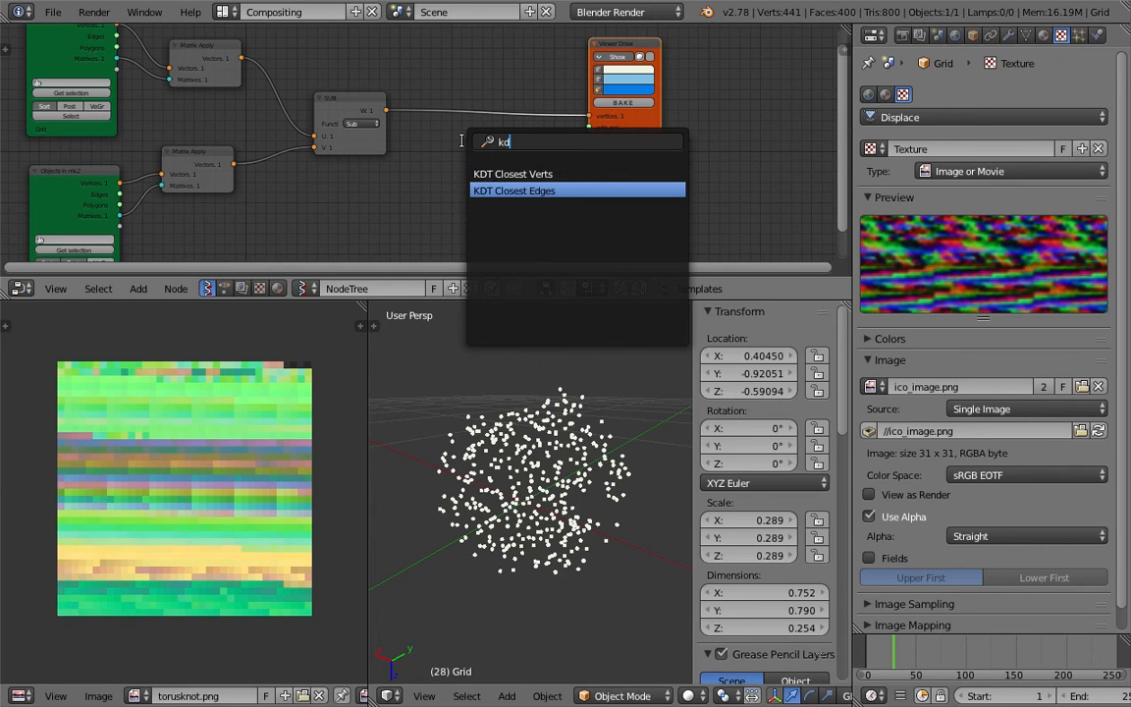
key("Return")
left_click(455, 147)
mouse_move(387, 110)
left_mouse_down()
mouse_move(388, 123)
mouse_move(460, 148)
mouse_move(589, 127)
left_mouse_up()
- Set maxNum to 1 on the KDT Closest Edges node and inspect the connected points in the 3D view
mouse_move(555, 402)
middle_mouse_down()
mouse_move(540, 471)
mouse_move(504, 400)
middle_mouse_up()
scroll(504, 400, "up", 2)
left_click(528, 191)
type("1")
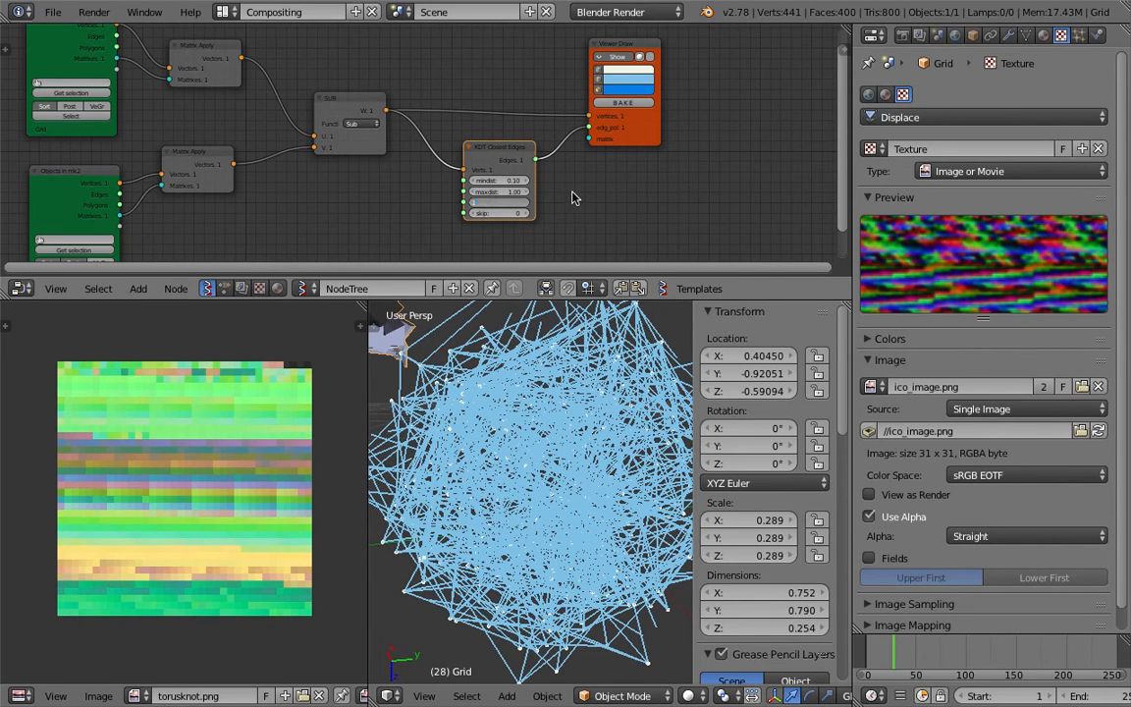
key("Tab")
scroll(514, 447, "down", 3)
type("2")
key("ctrl+z")
middle_click_drag(523, 466, 579, 458)
scroll(574, 462, "up", 2)
scroll(574, 461, "down", 3)
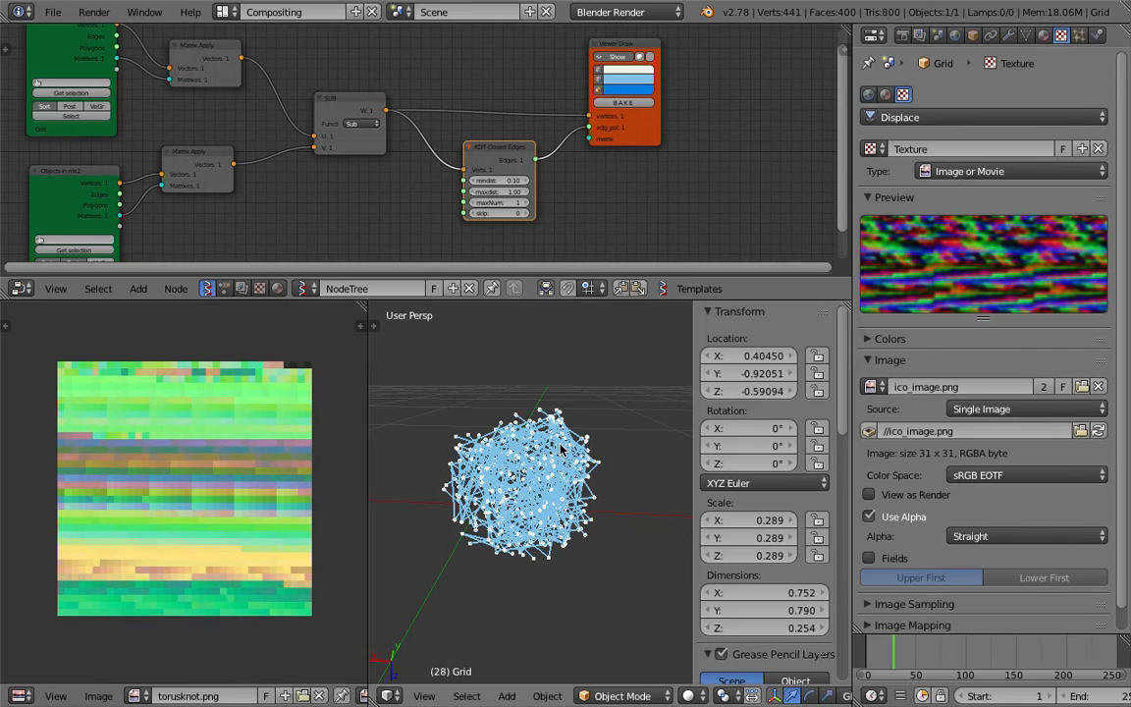
left_click(52, 12)
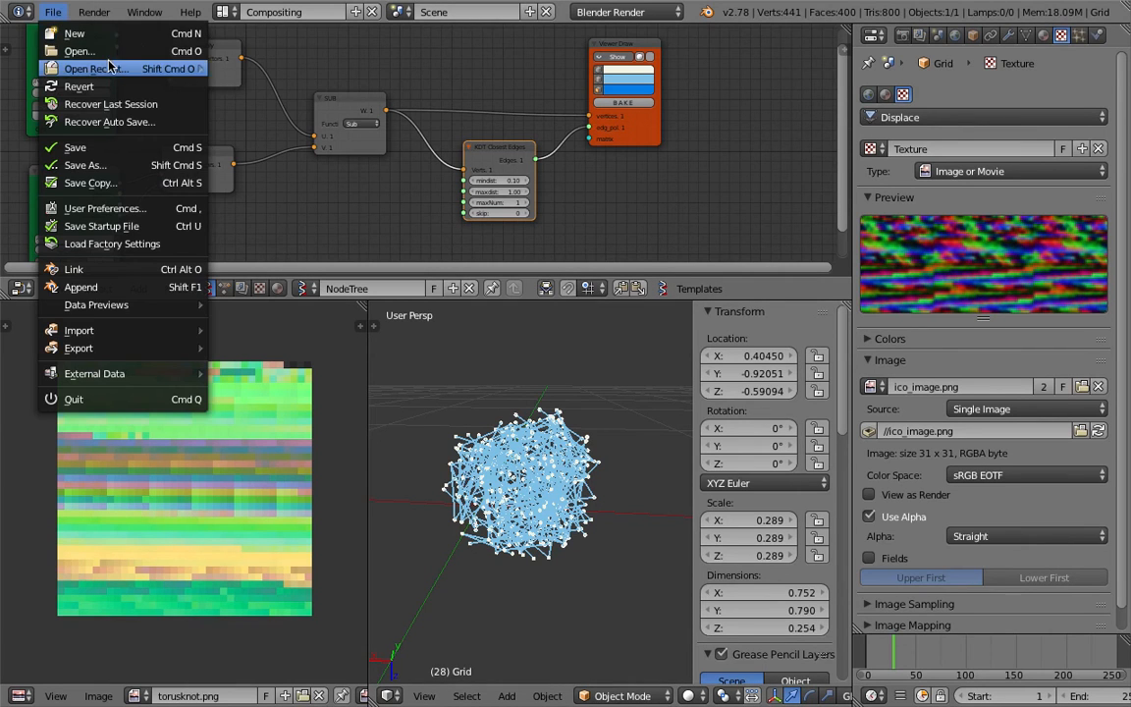
mouse_move(96, 69)
middle_click_drag(471, 471, 496, 417)
left_click(52, 11)
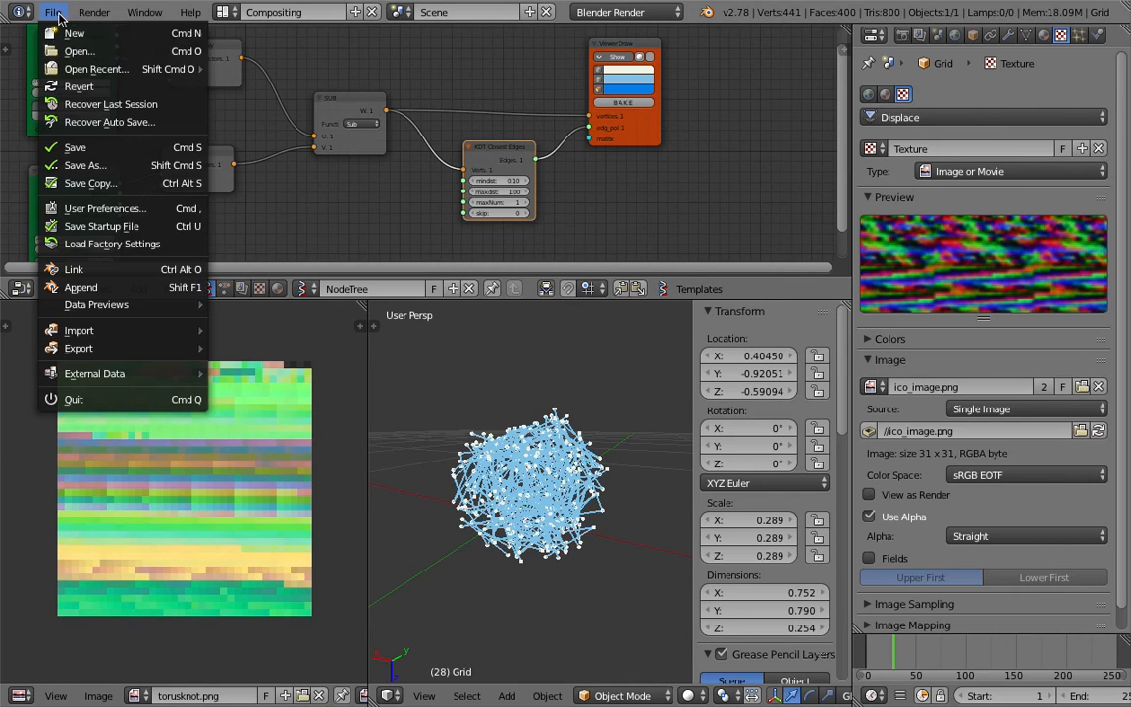
mouse_move(136, 63)
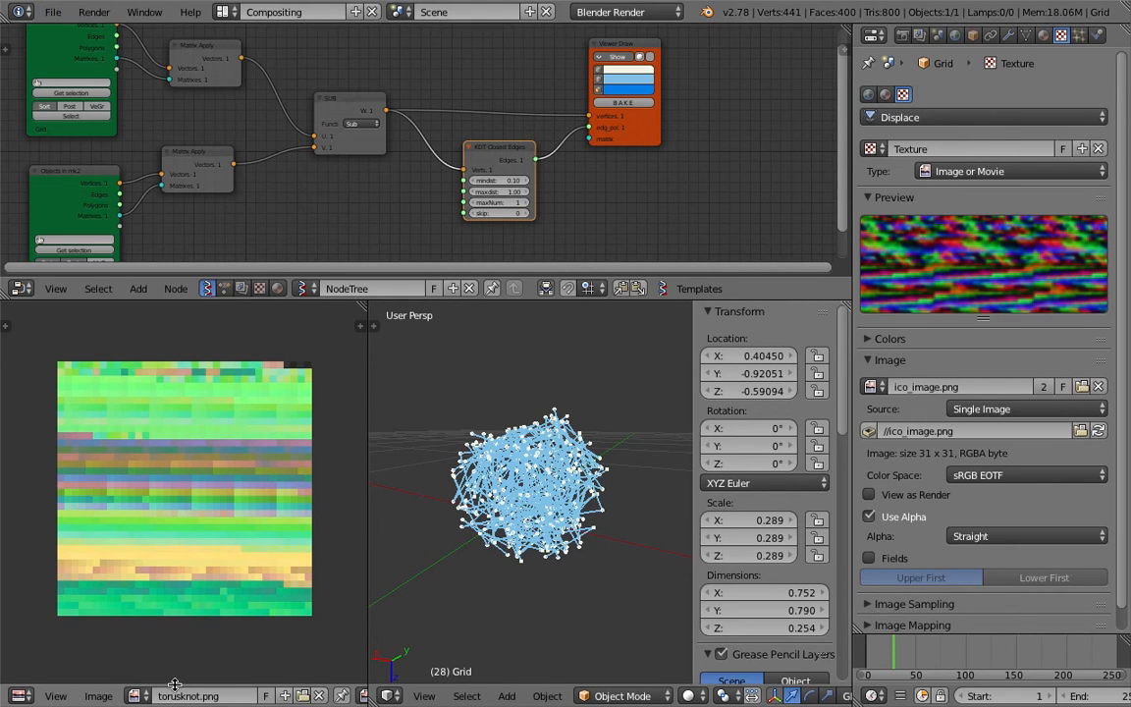
- Display ico_image.png in the image editor
left_click(139, 695)
left_click(167, 517)
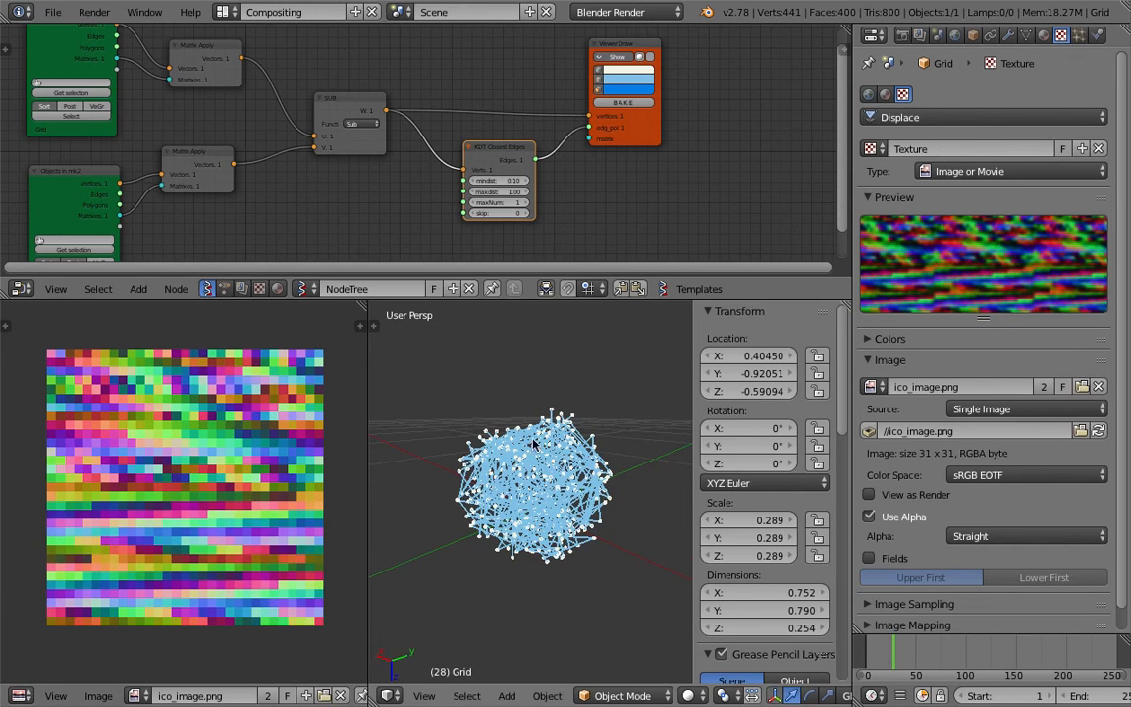
- Open the recent file sv_pixel_015.blend and view the teapot from a wider, rotated angle
left_click(51, 12)
mouse_move(157, 67)
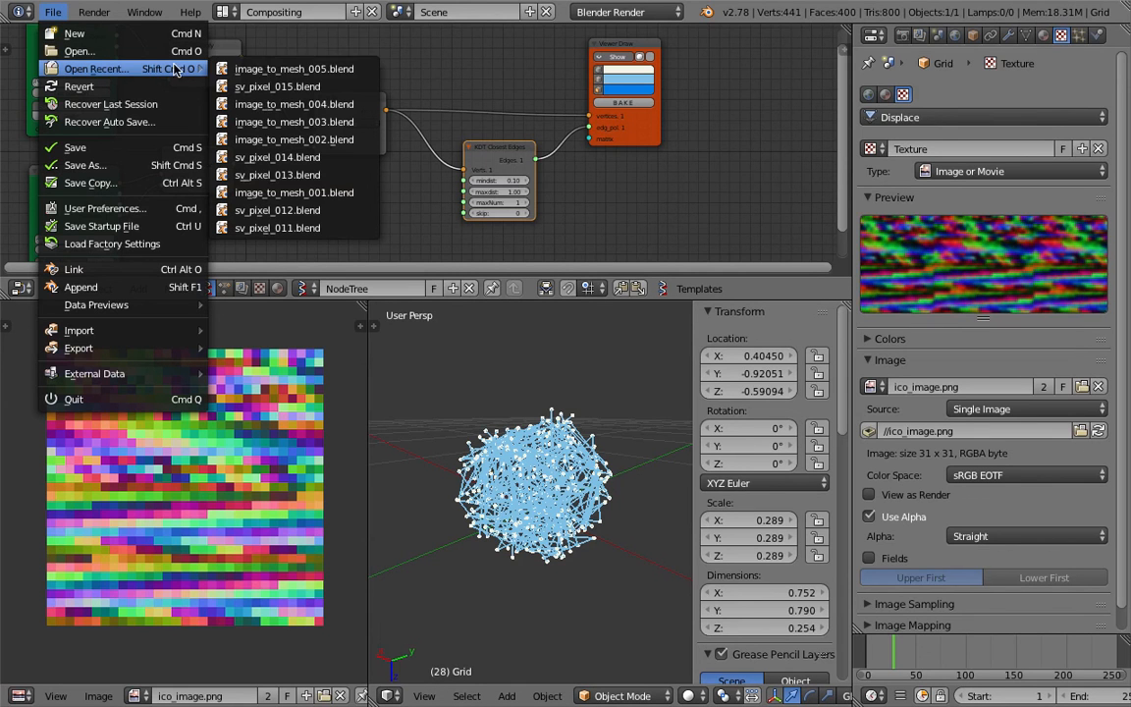
left_click(299, 86)
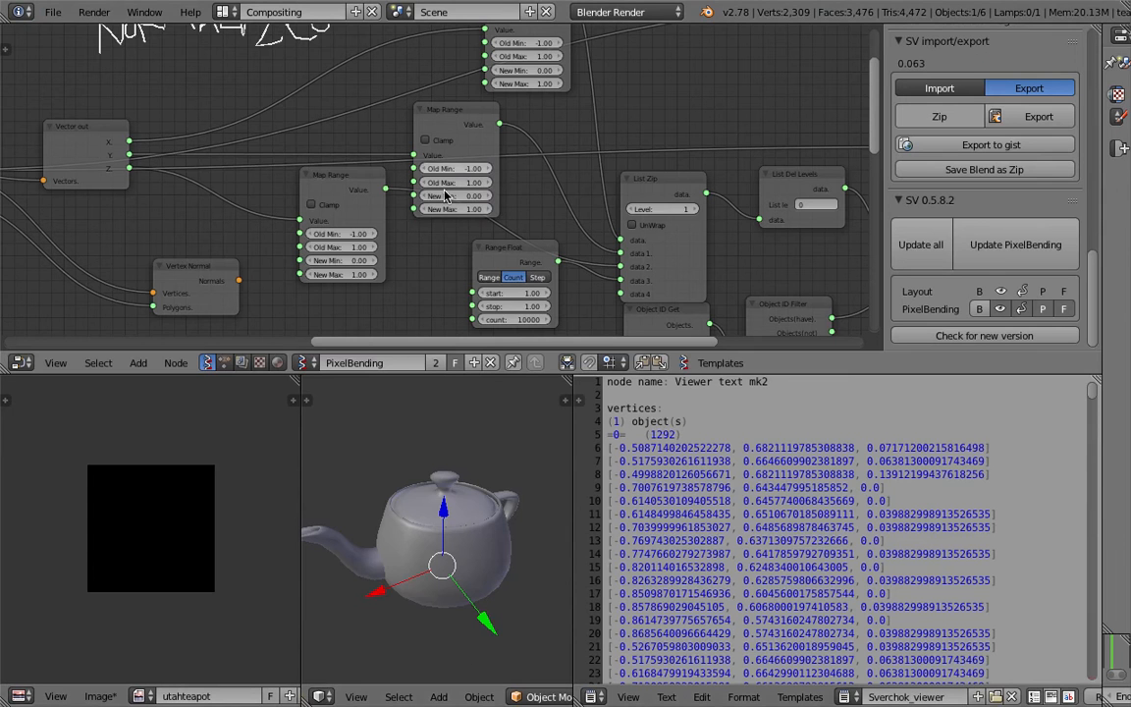
scroll(456, 513, "down", 2)
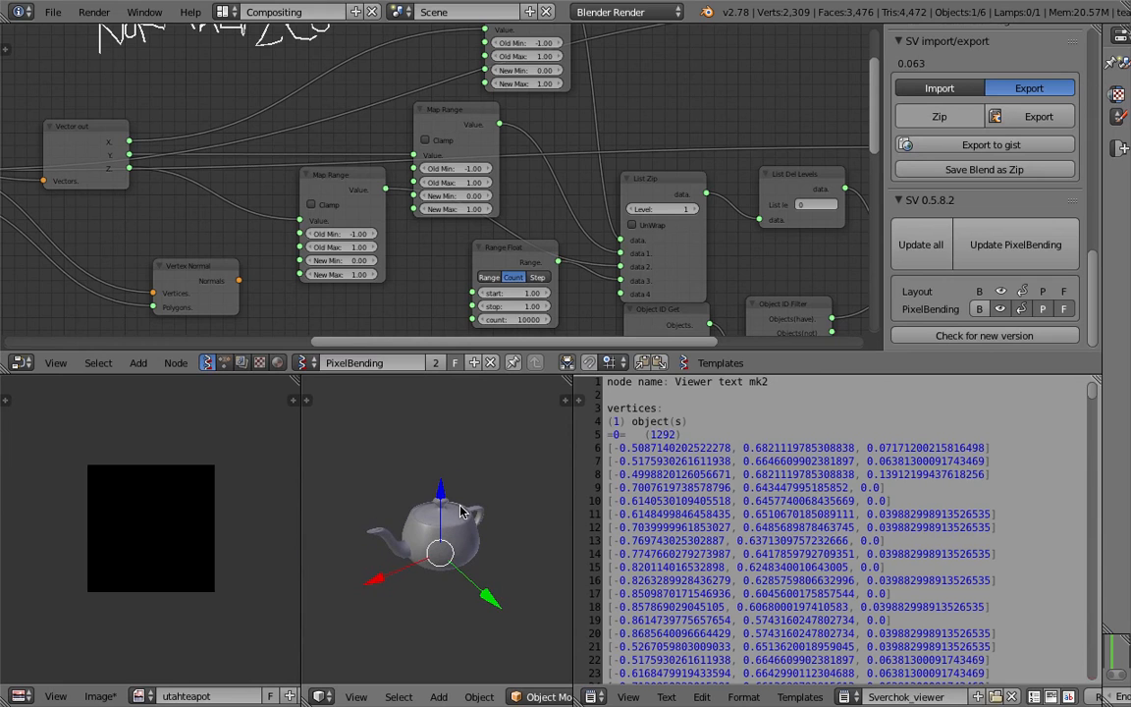
middle_click_drag(461, 511, 494, 528)
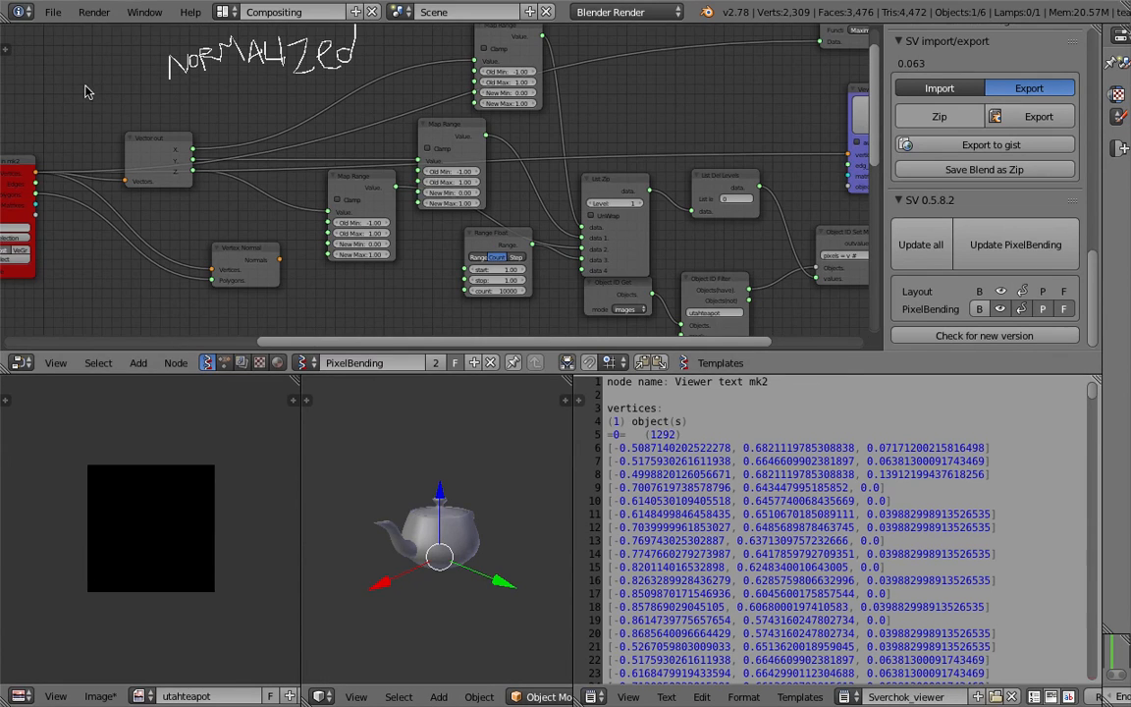
- Switch to Safari and return from the Houdini RGB search results to the Twitter media page
key("ctrl+Left")
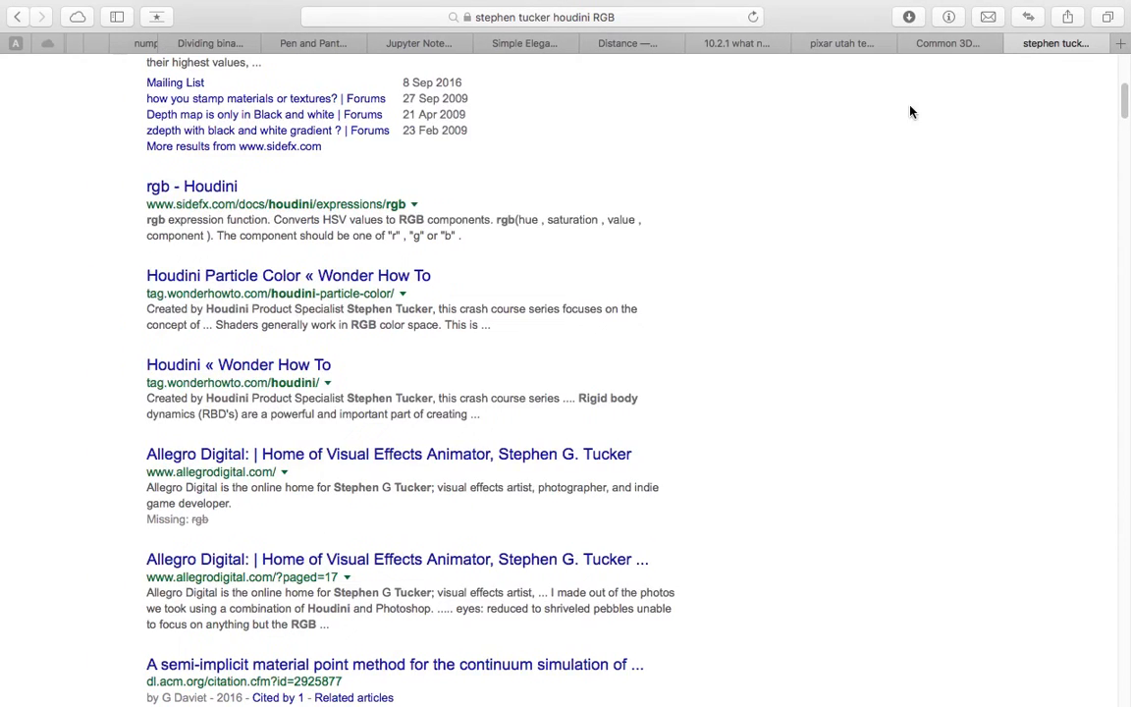
scroll(909, 111, "up", 3)
left_click(17, 18)
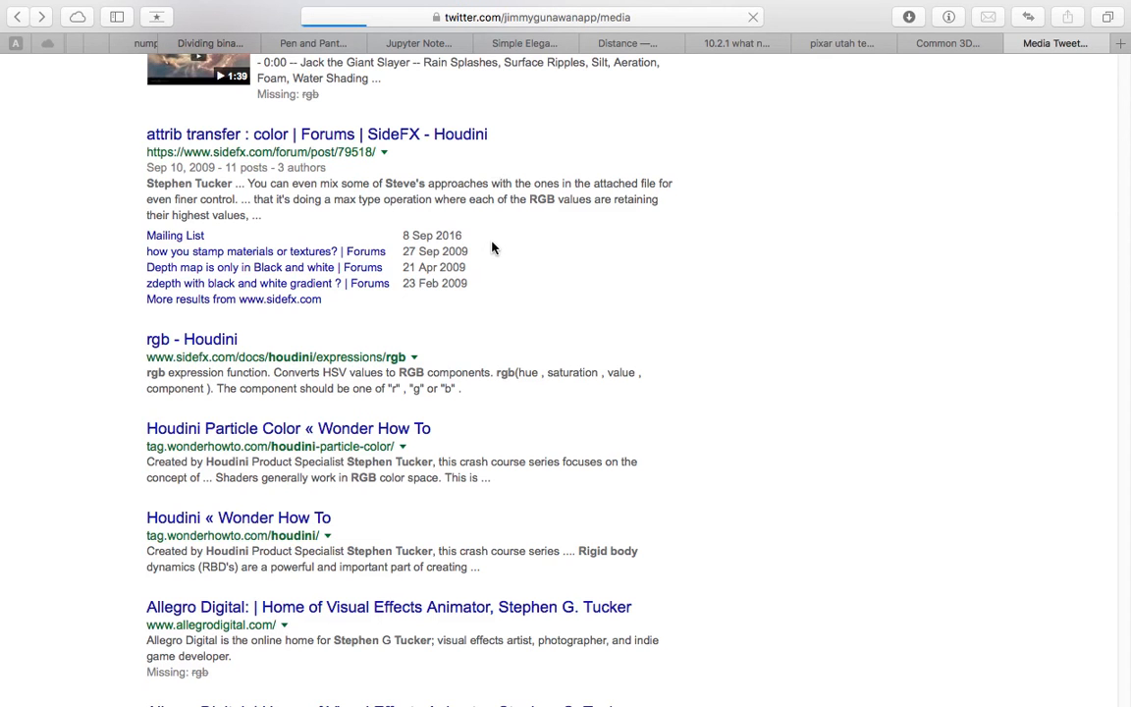
- Review the Twitter media posts showing the teapot, torus knot and torus meshes converted to RGB images and points
scroll(538, 273, "down", 2)
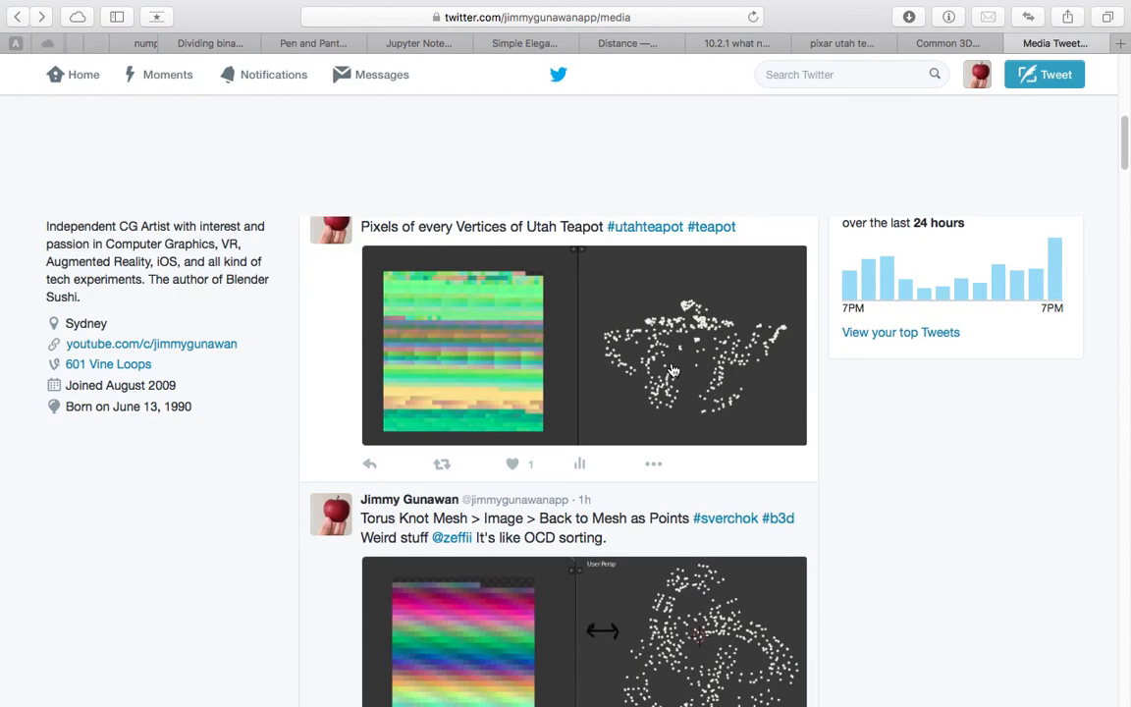
scroll(634, 408, "down", 5)
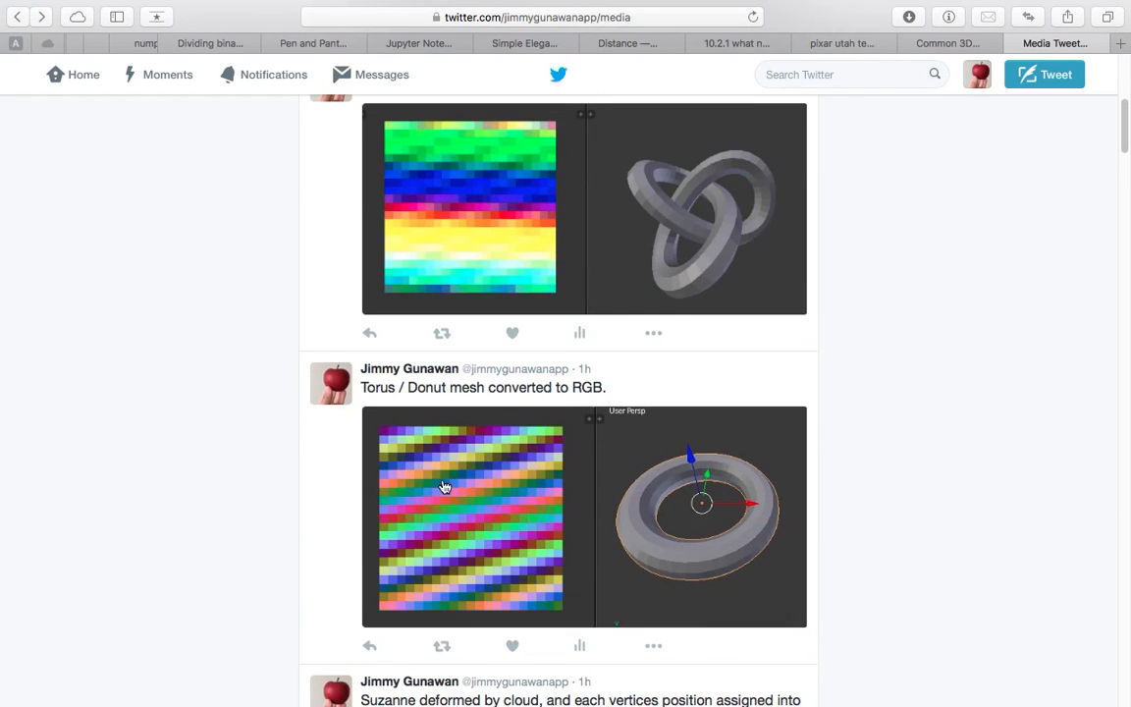
scroll(416, 517, "down", 1)
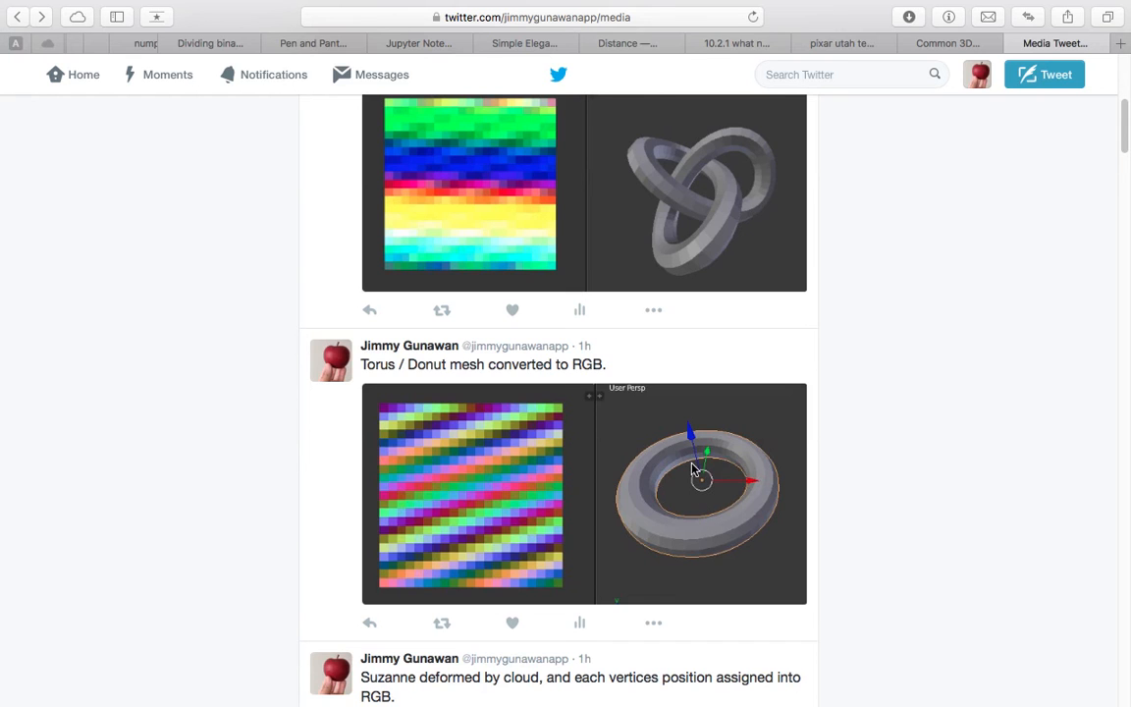
scroll(693, 470, "up", 10)
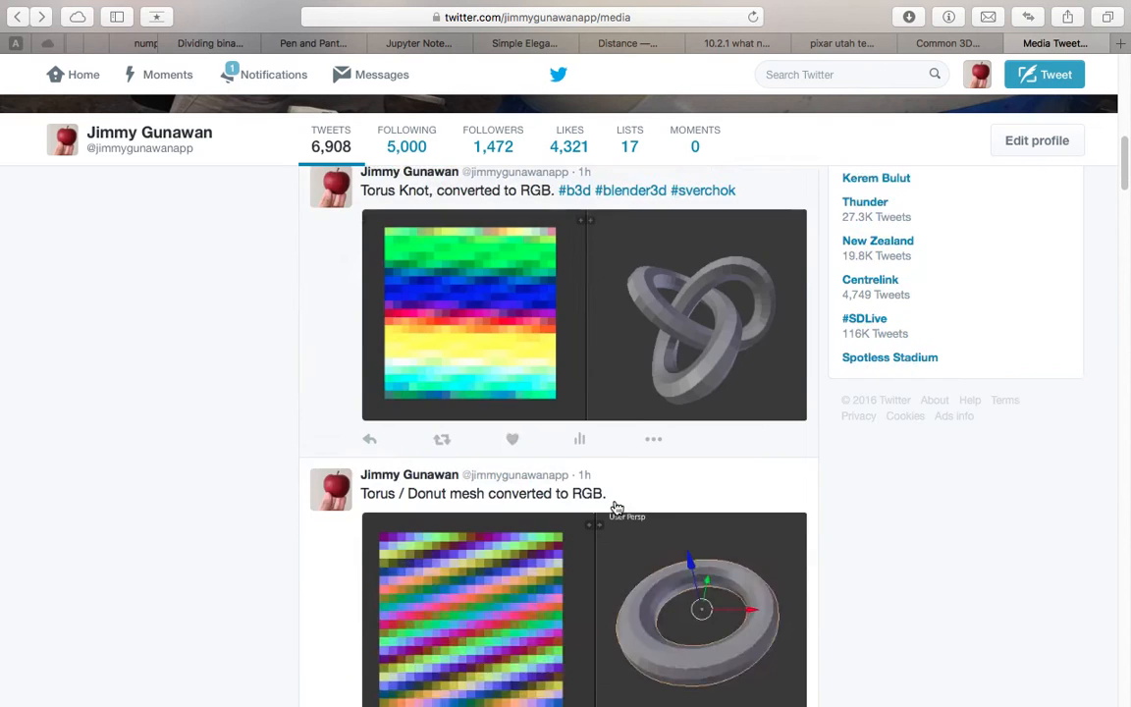
scroll(613, 501, "up", 6)
scroll(579, 472, "up", 3)
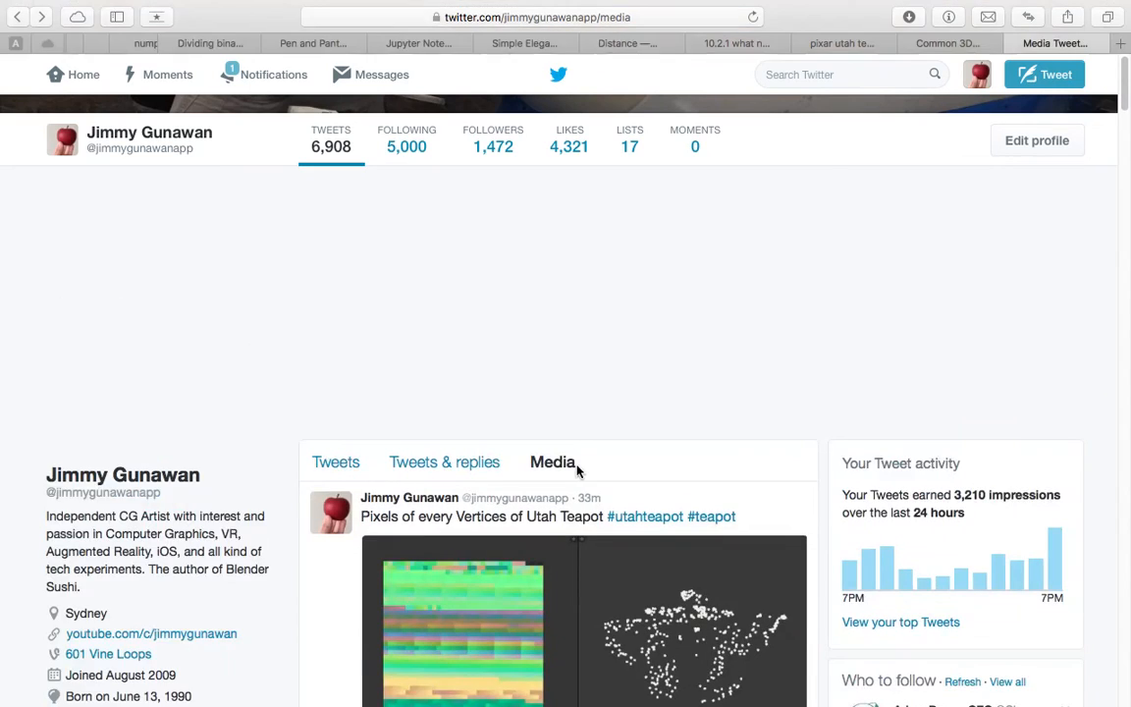
scroll(586, 472, "down", 8)
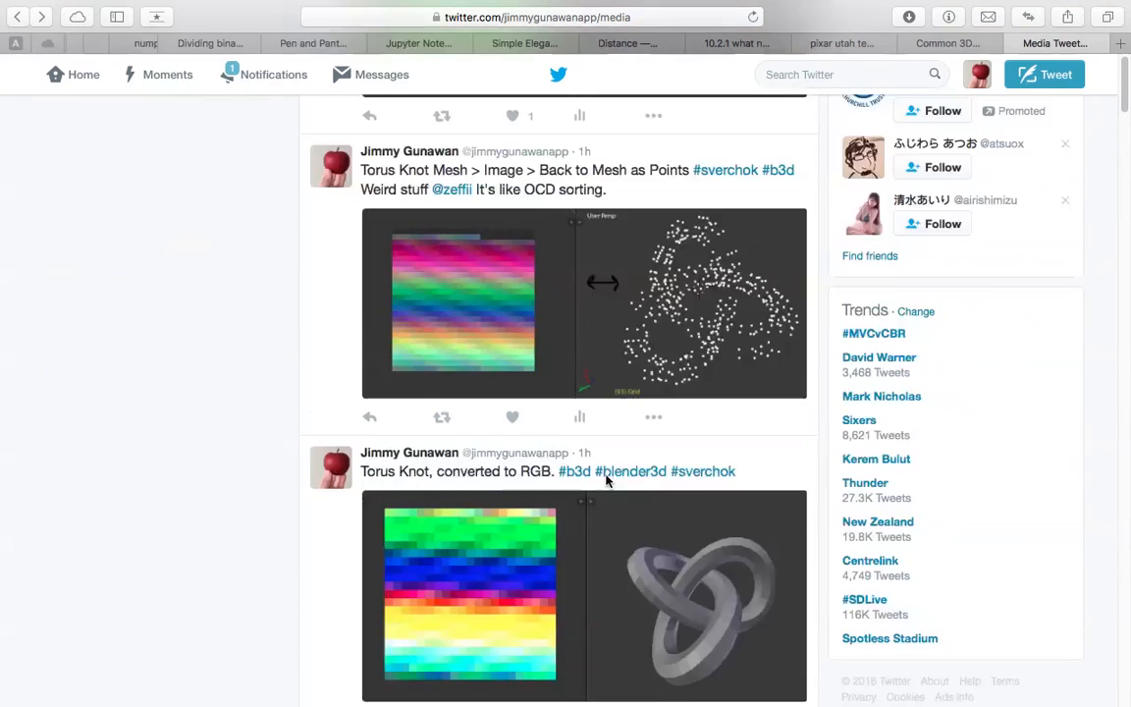
scroll(761, 293, "left", 3)
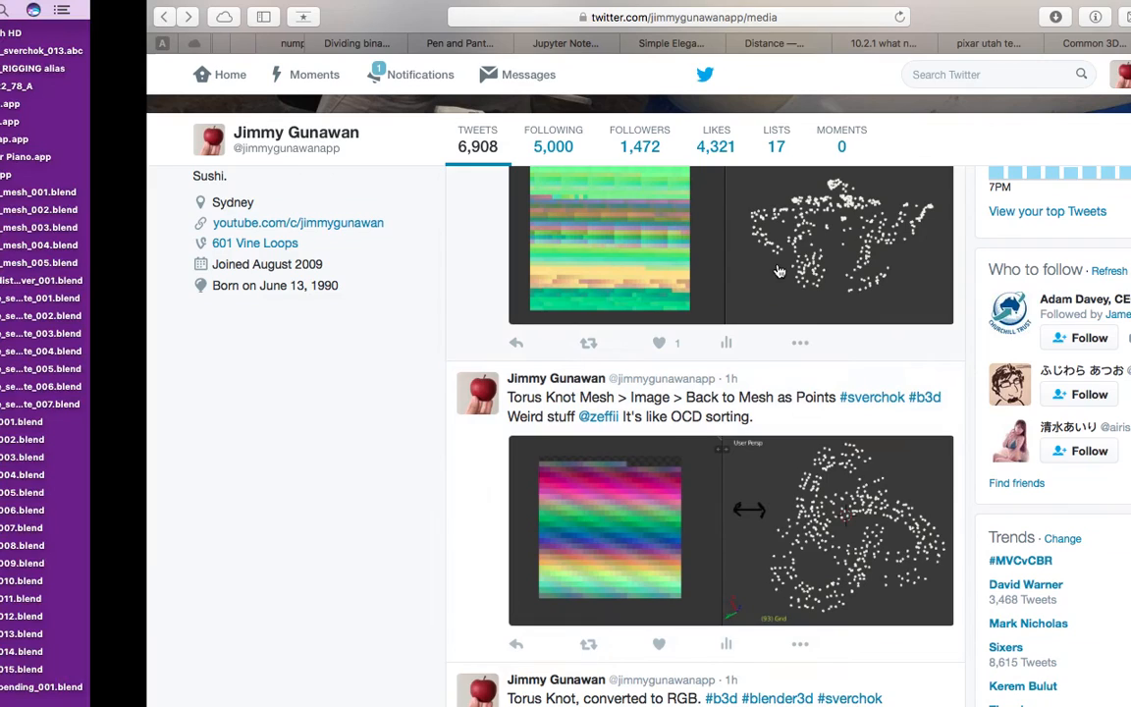
scroll(690, 325, "up", 5)
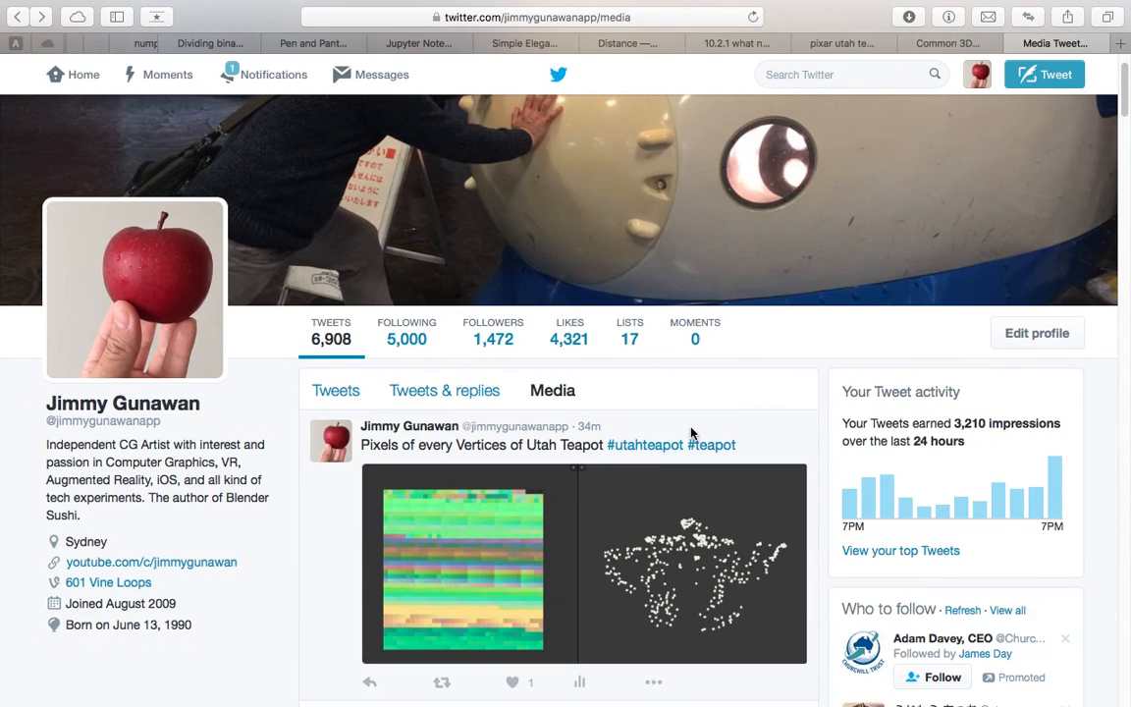
- Switch back to Blender and examine the whole PixelBending node tree around the Map Range nodes
scroll(690, 432, "right", 3)
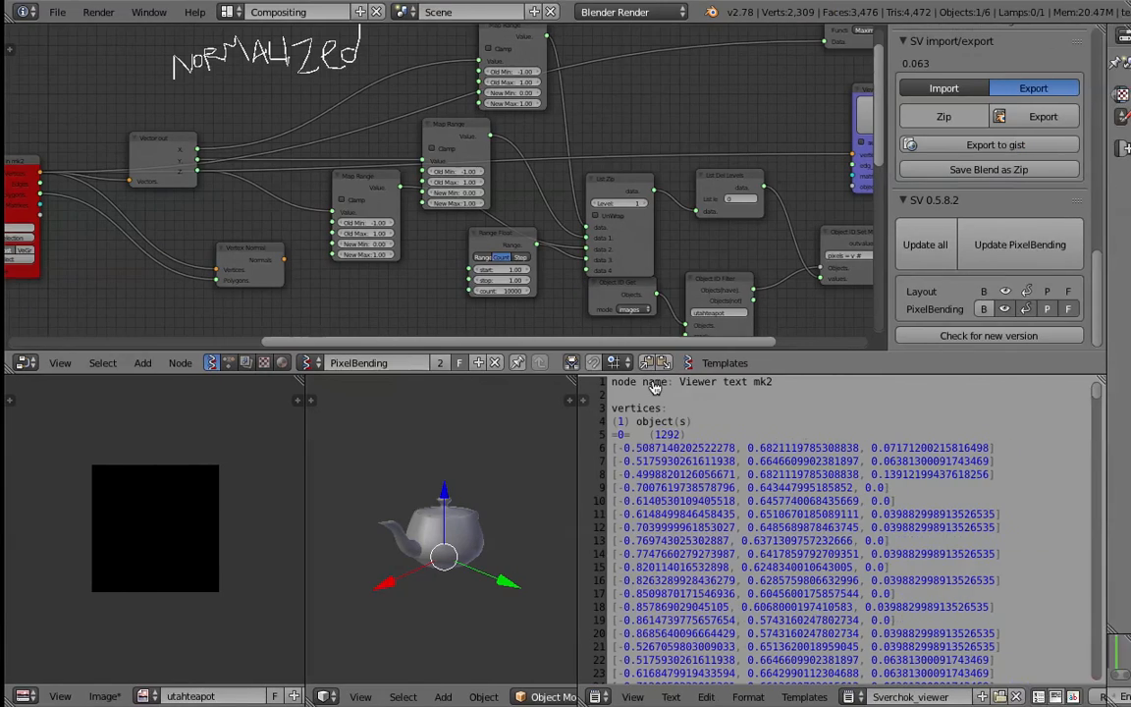
scroll(515, 156, "down", 3)
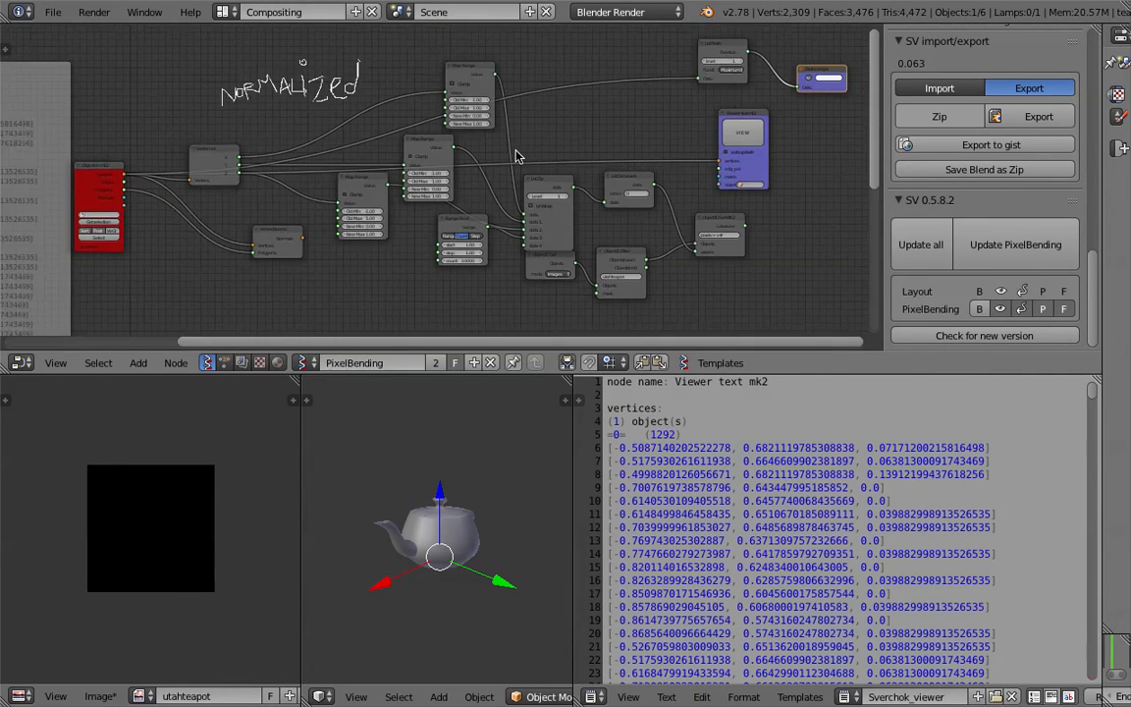
middle_click_drag(492, 147, 564, 182)
scroll(545, 181, "up", 2)
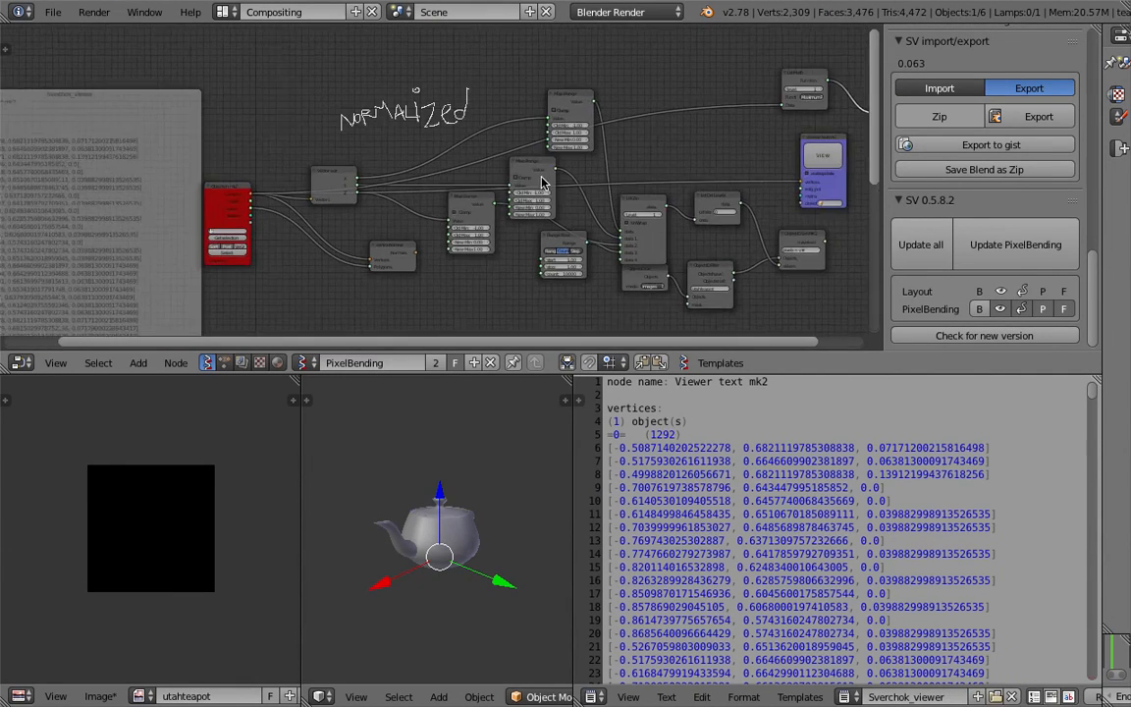
middle_click_drag(419, 146, 316, 144)
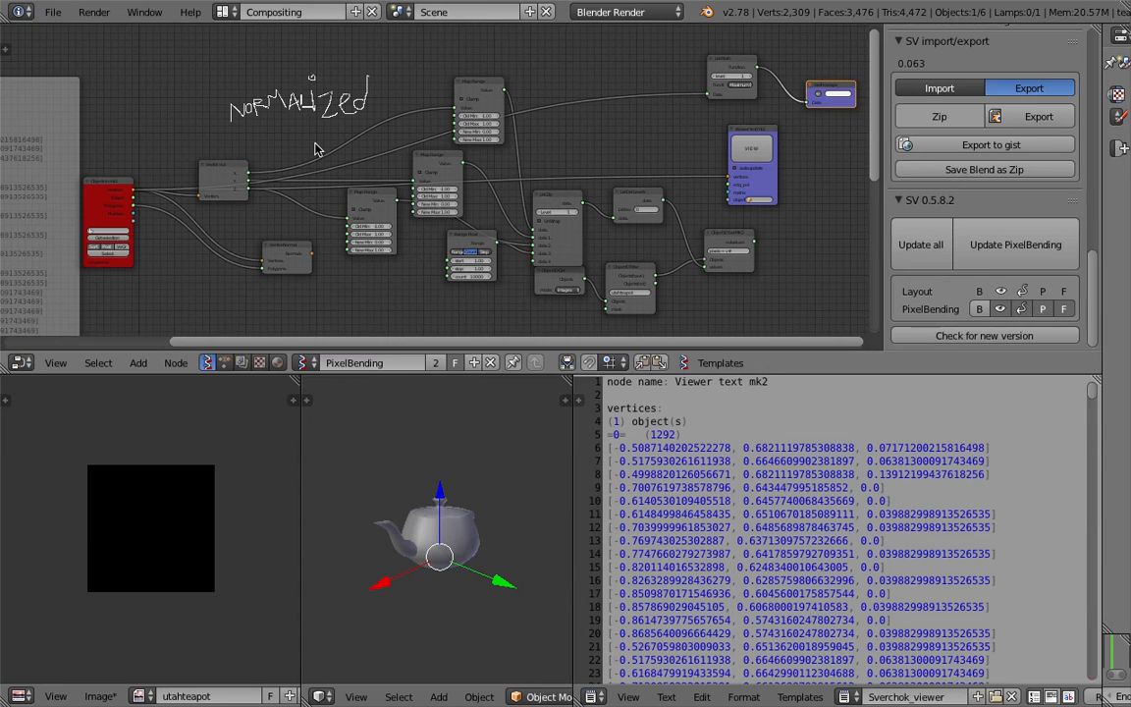